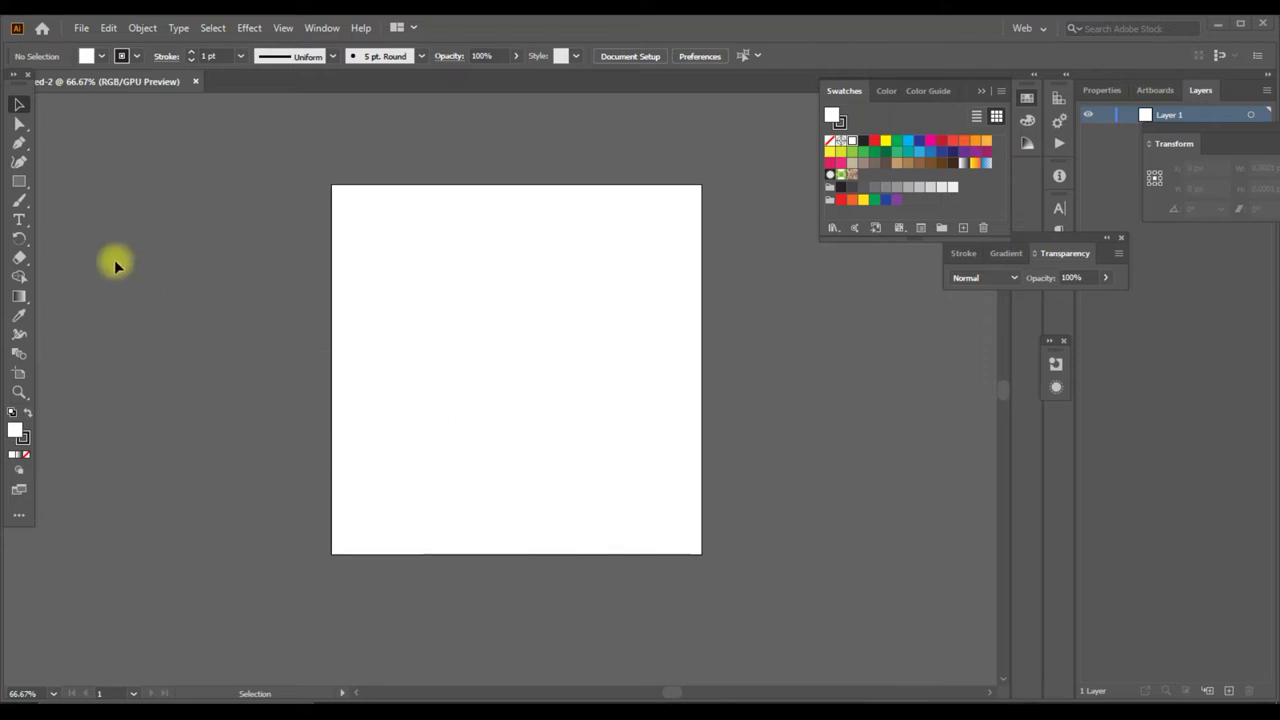
Step: Draw a tall rectangle sized 47 px wide by 410 px high
left_click(19, 182)
left_click_drag(498, 248, 527, 520)
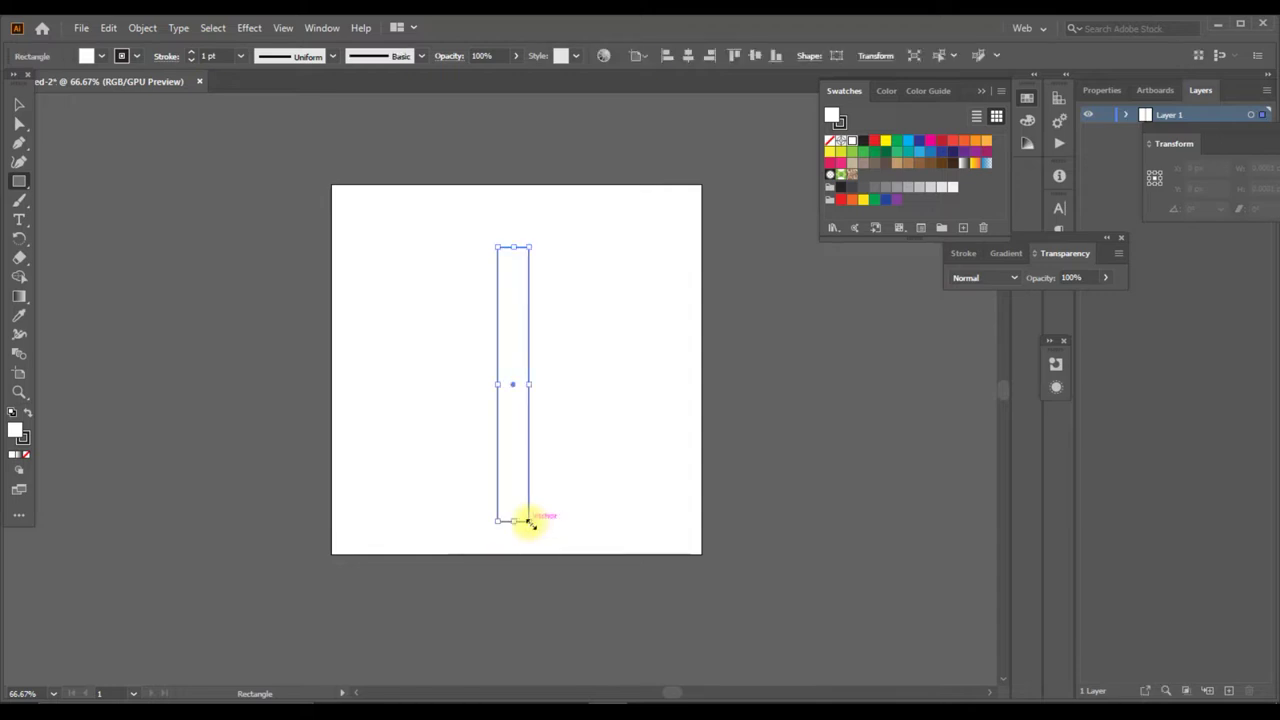
left_click(19, 104)
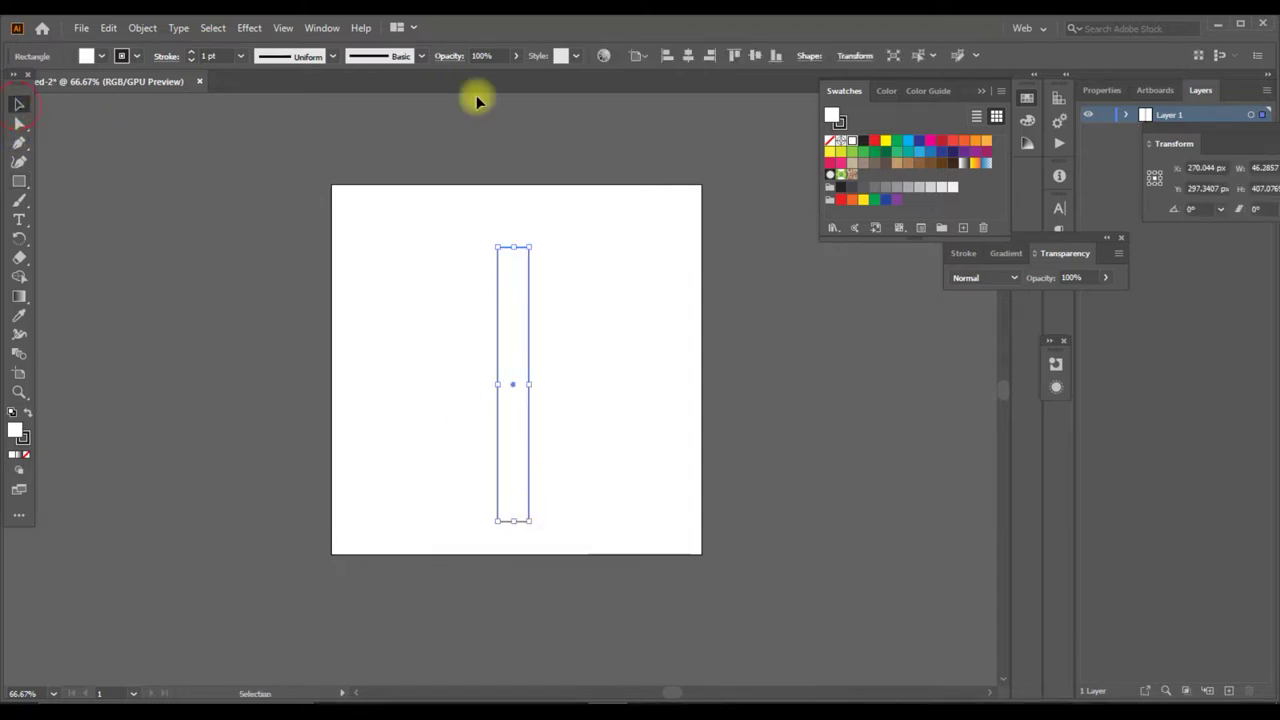
left_click(855, 55)
left_click(830, 82)
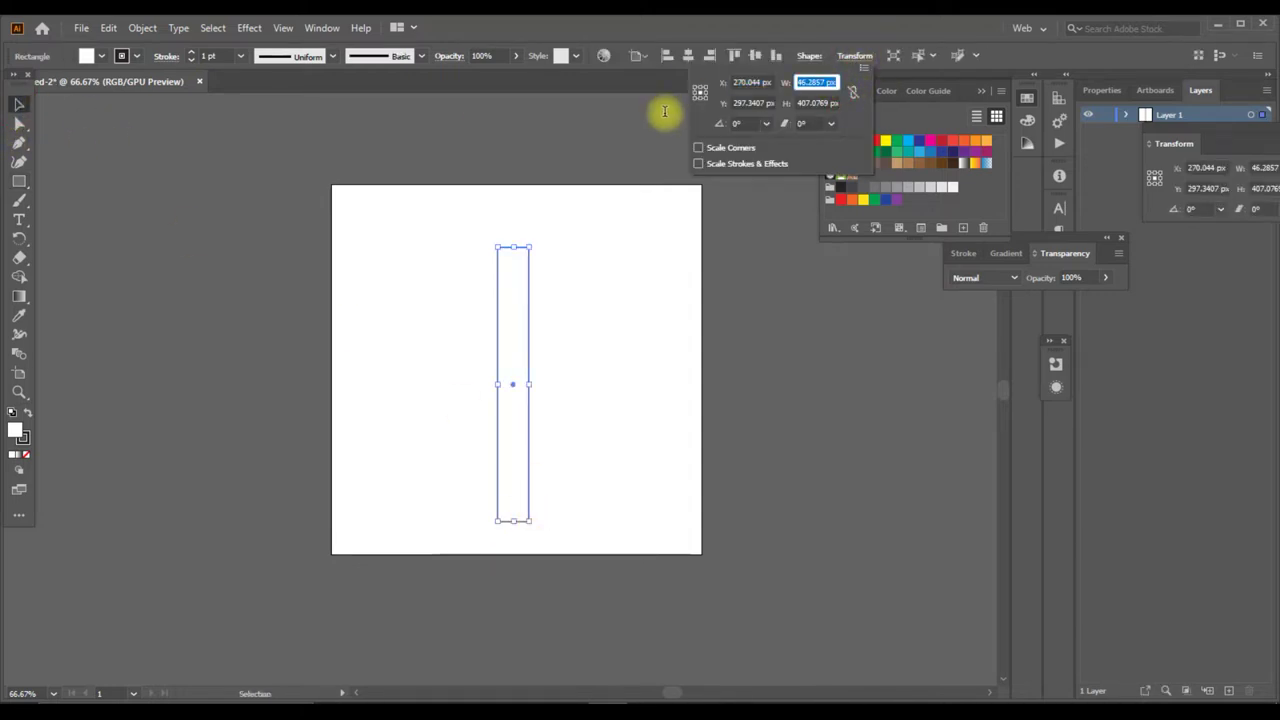
key("Tab")
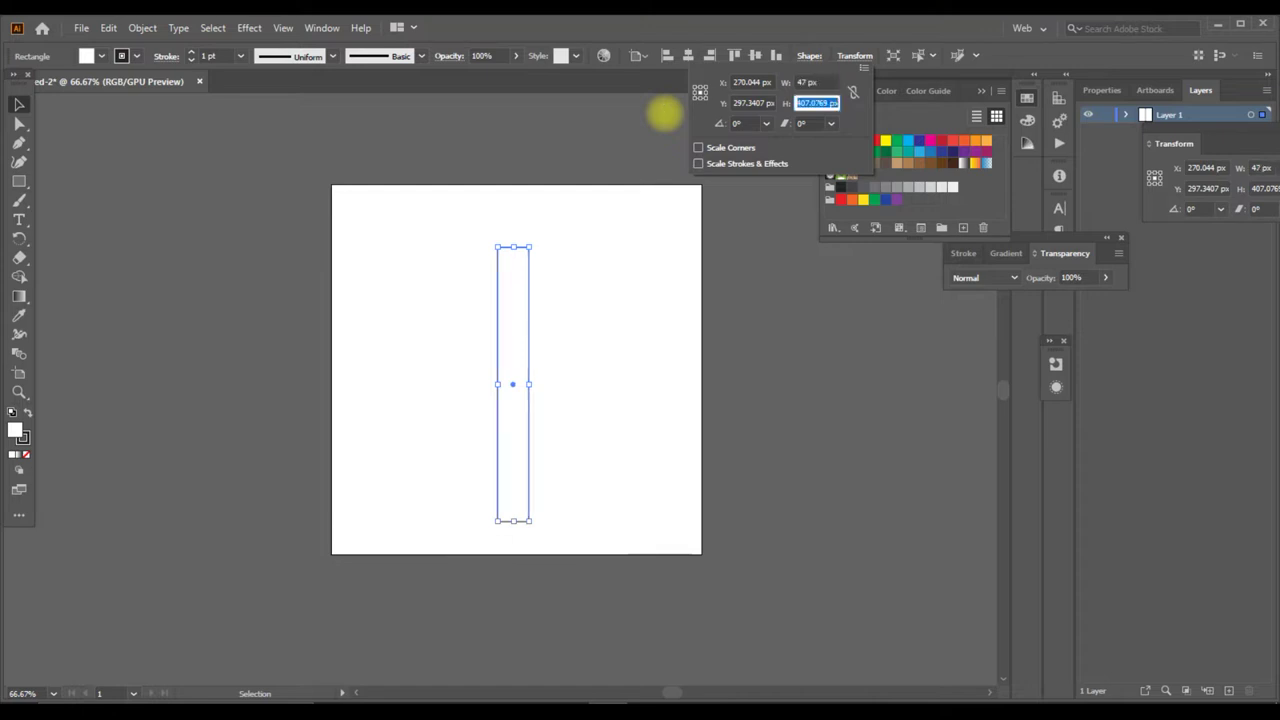
type("410")
key("Return")
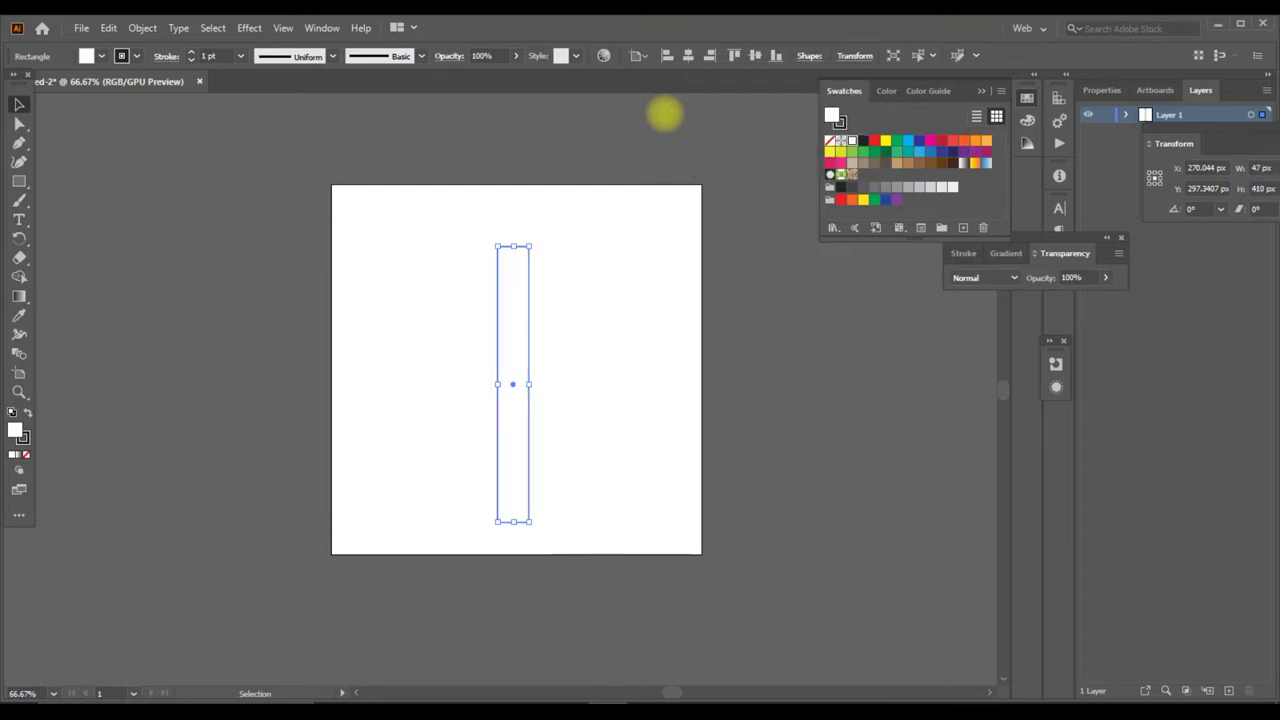
Step: Set the rectangle's fill to None, leaving a black outline
left_click(27, 455)
left_click(580, 377)
left_click(19, 181)
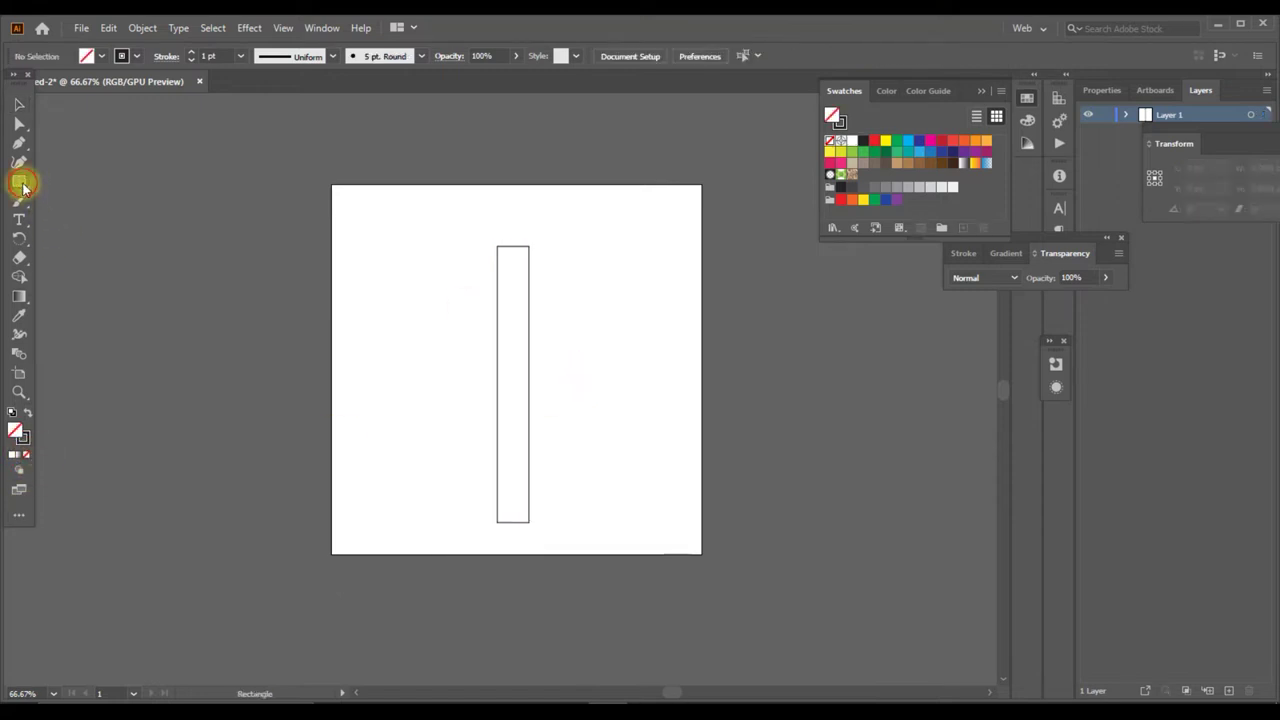
Step: Draw a thin band across the upper body, centred horizontally on the tall rectangle
key("ctrl+1")
scroll(543, 265, "up", 3)
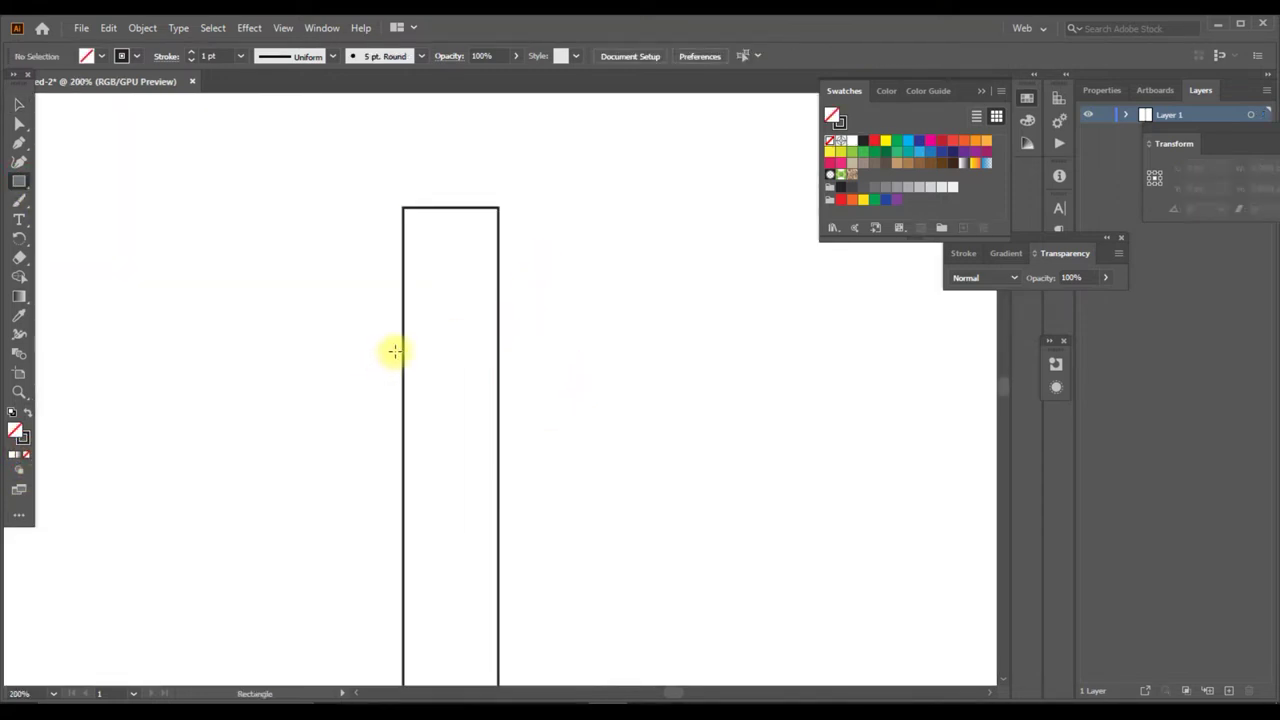
left_click_drag(389, 352, 523, 376)
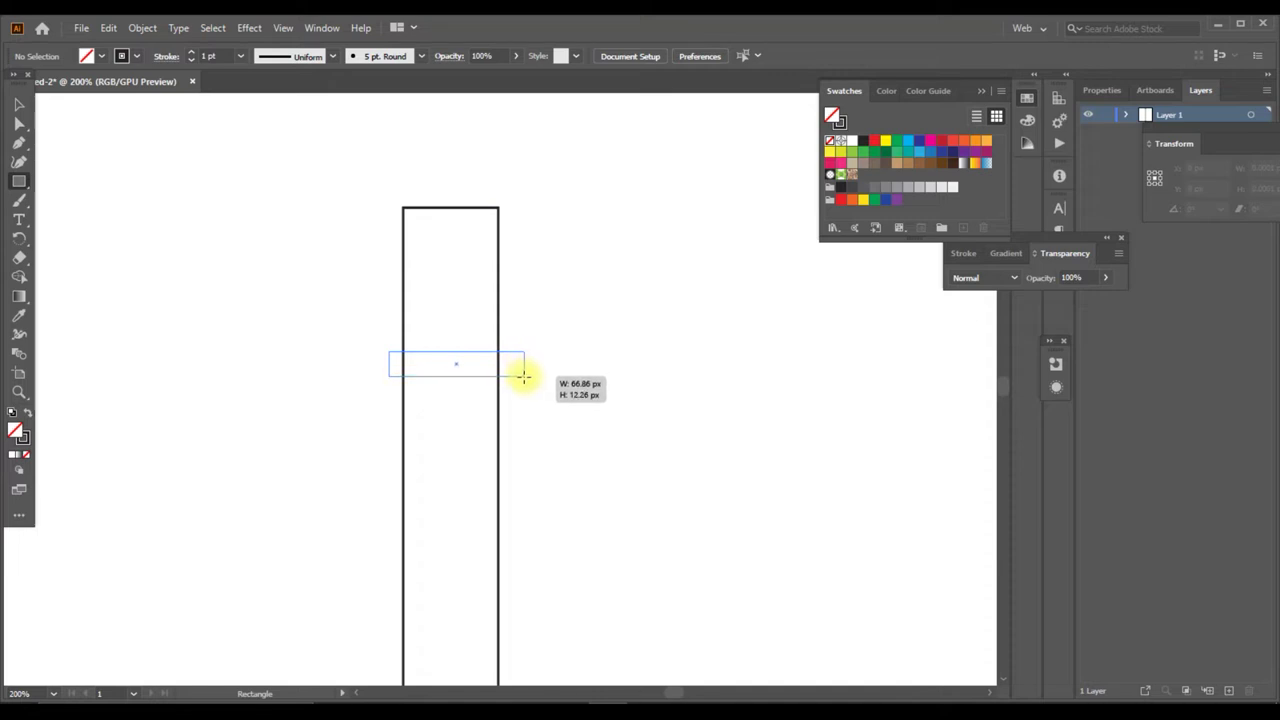
left_click(19, 104)
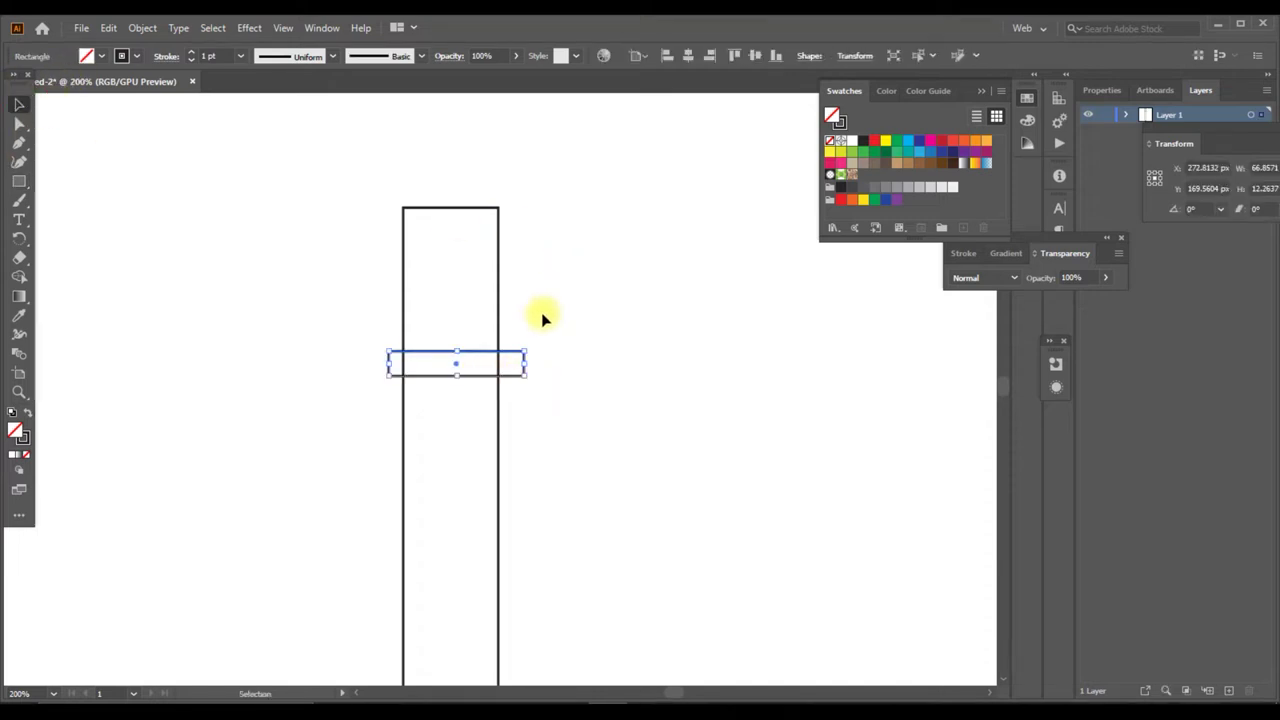
left_click(498, 314, "shift")
left_click(688, 55)
left_click(676, 200)
key("ctrl+1")
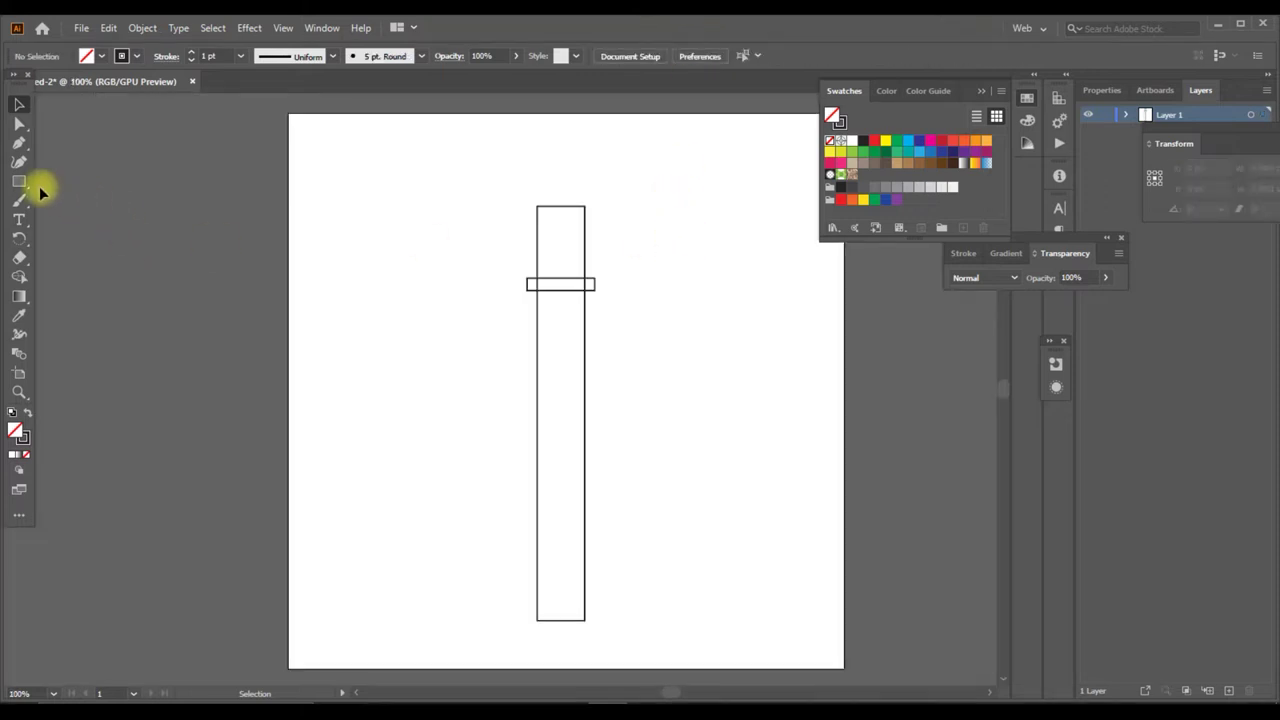
Step: Draw a horizontal line across the lower body and open the Pathfinder panel
left_click(16, 143)
scroll(569, 589, "up", 1)
scroll(560, 560, "down", 2)
left_click(502, 426)
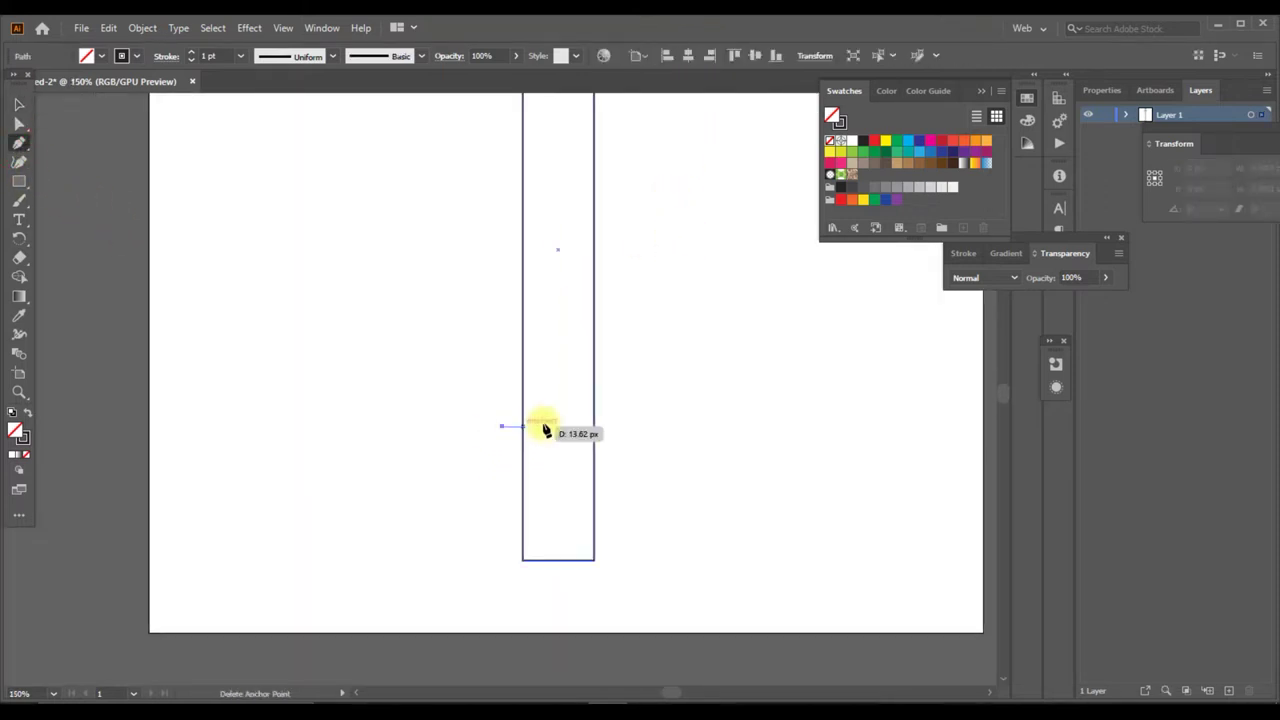
left_click(623, 426)
left_click(19, 103)
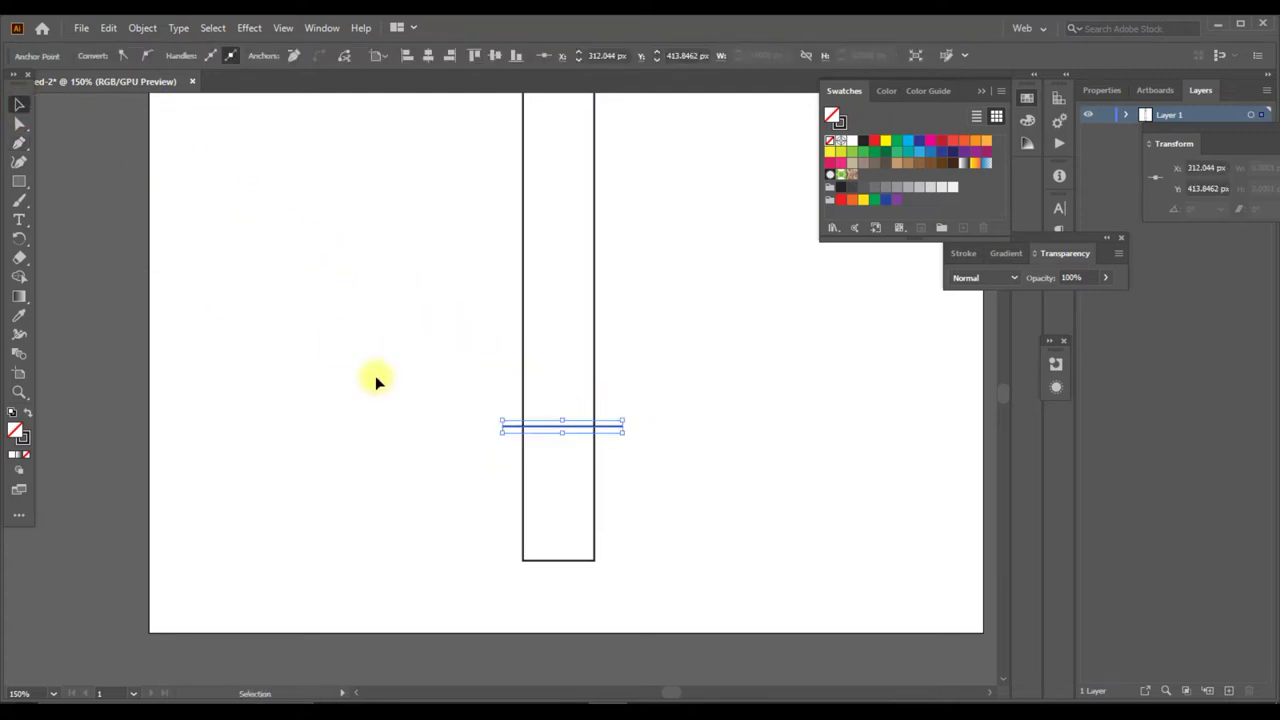
left_click(435, 450)
left_click(571, 428)
left_click_drag(571, 428, 571, 409)
left_click(486, 508)
scroll(470, 515, "down", 2)
key("shift+ctrl+F9")
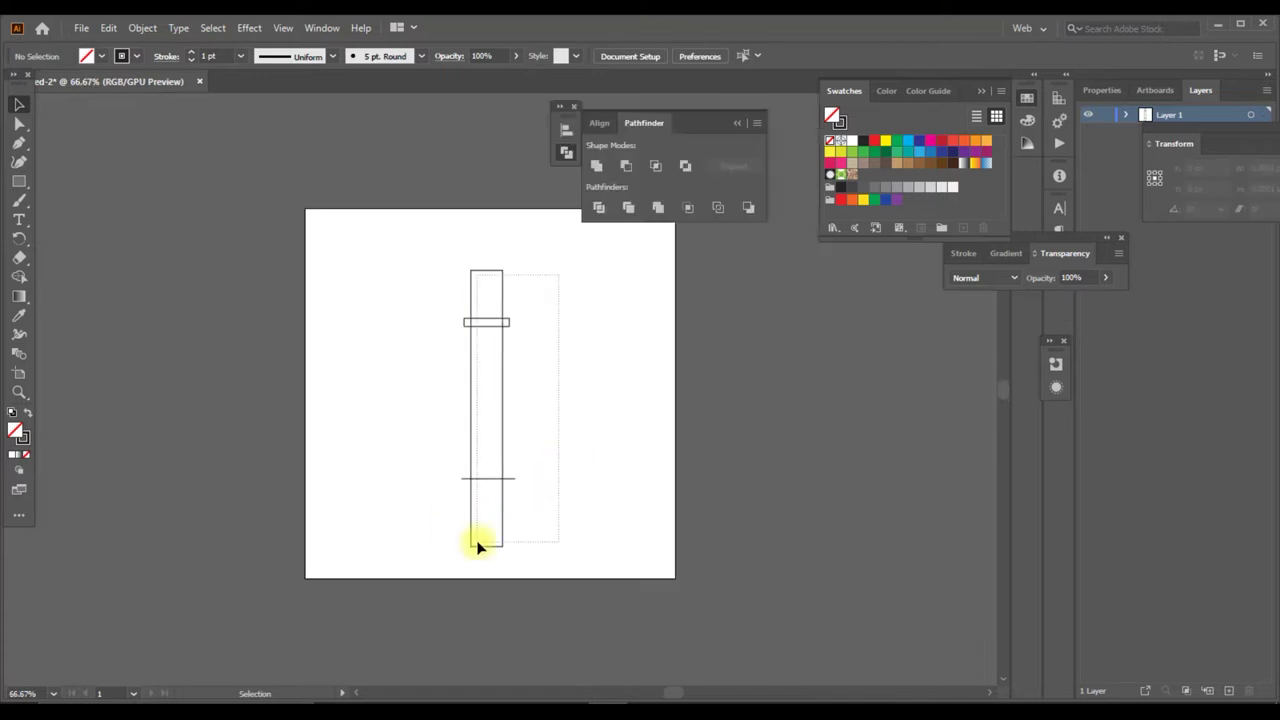
Step: Divide all the pencil shapes with Pathfinder and ungroup the pieces
left_click_drag(476, 545, 462, 543)
left_click(598, 207)
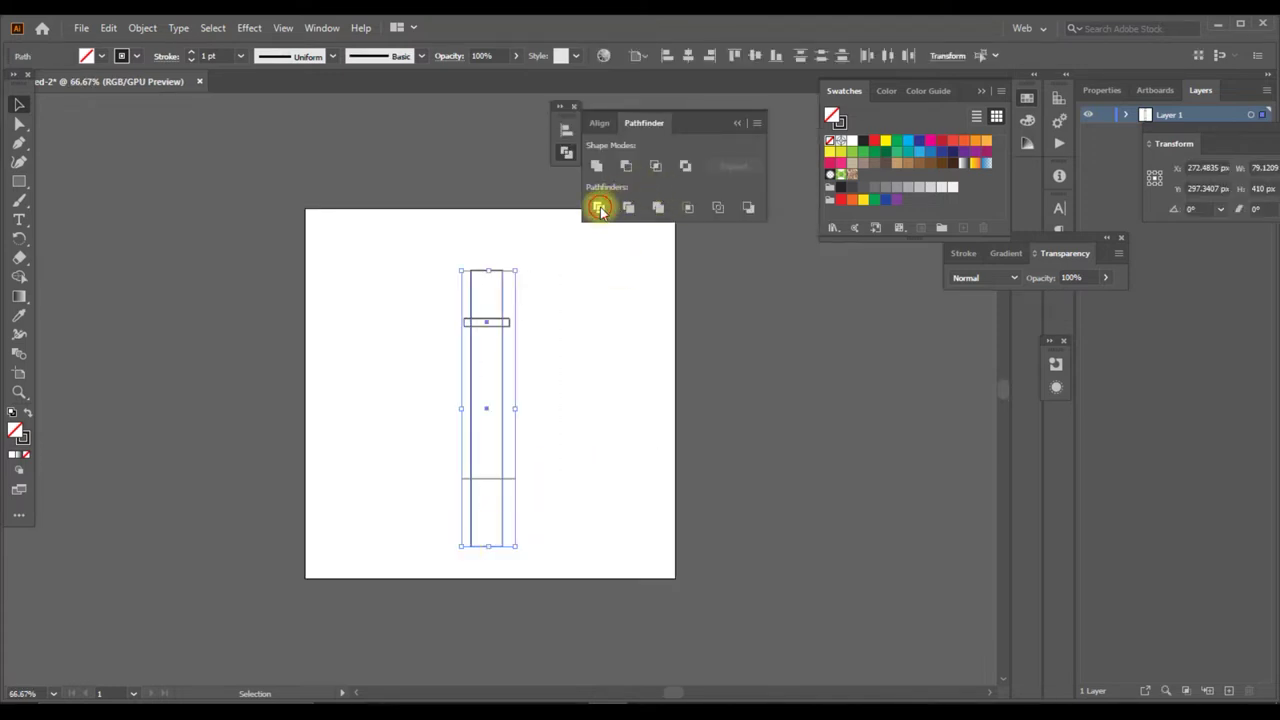
right_click(516, 346)
left_click(560, 505)
left_click(523, 330)
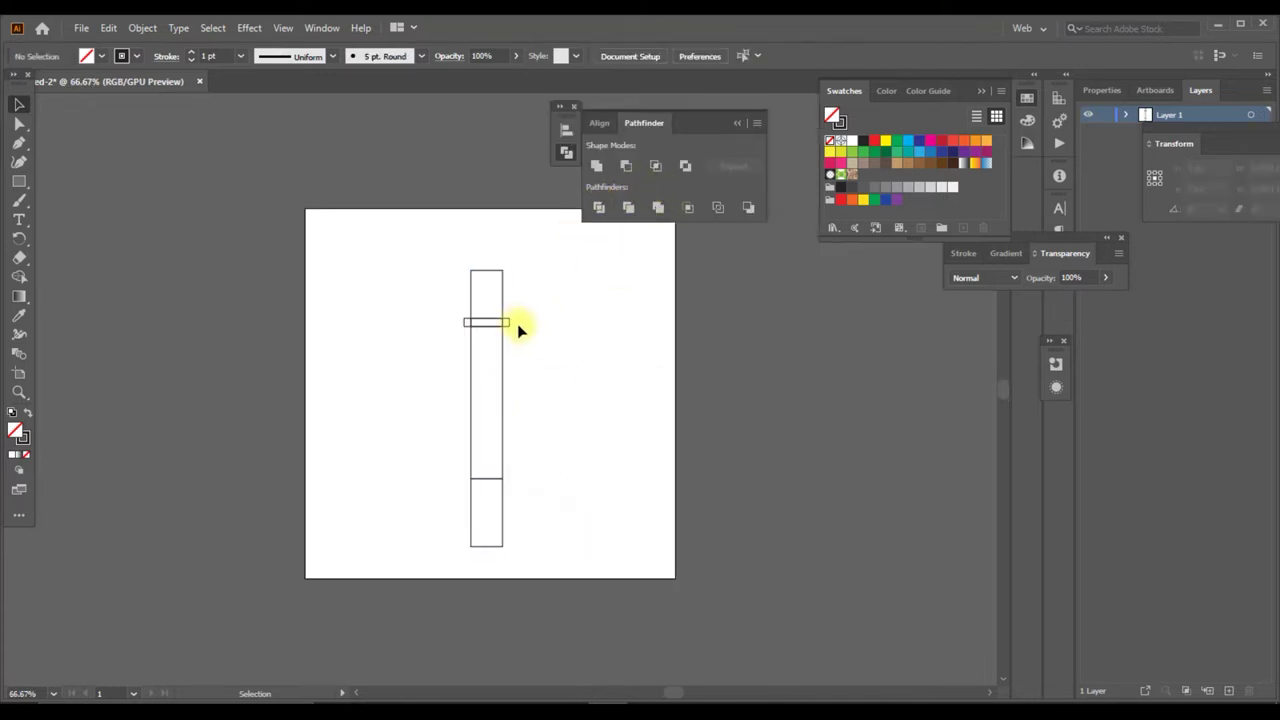
left_click_drag(510, 325, 508, 323)
left_click(489, 346)
Step: Round the top piece's corners with a radius of 3 into a dome
left_click(503, 290)
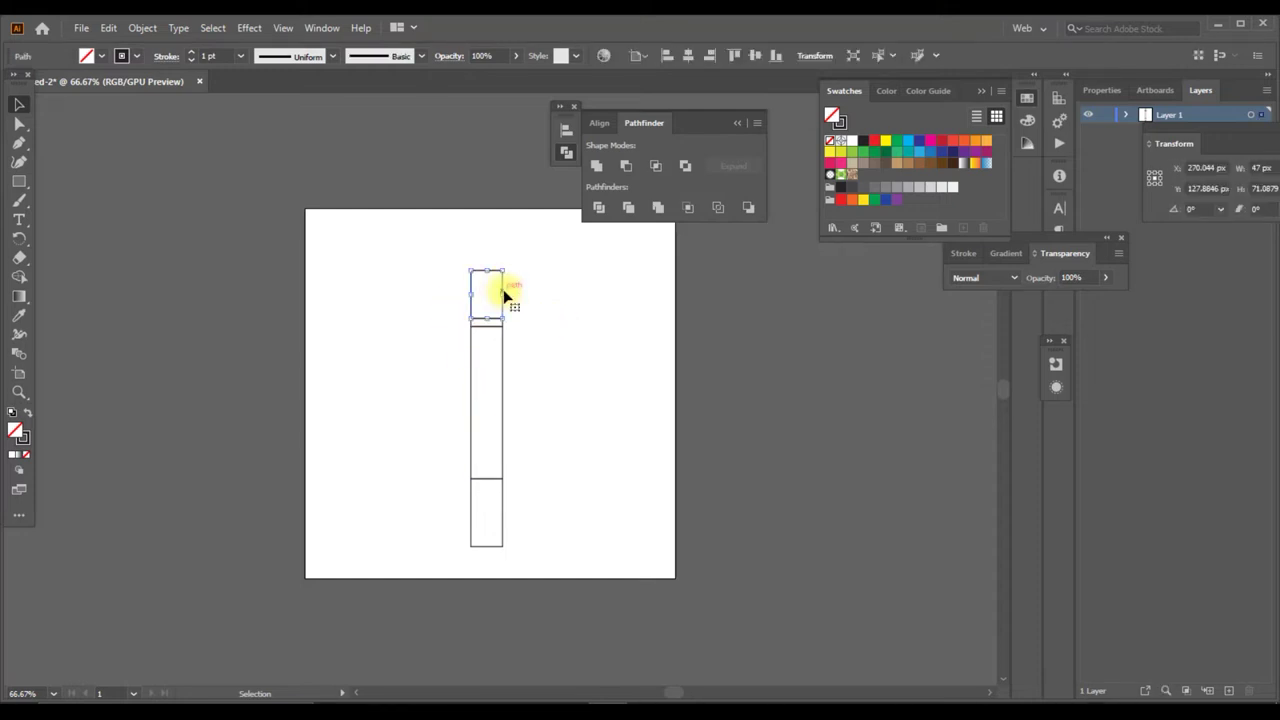
left_click(540, 404)
scroll(488, 266, "up", 3)
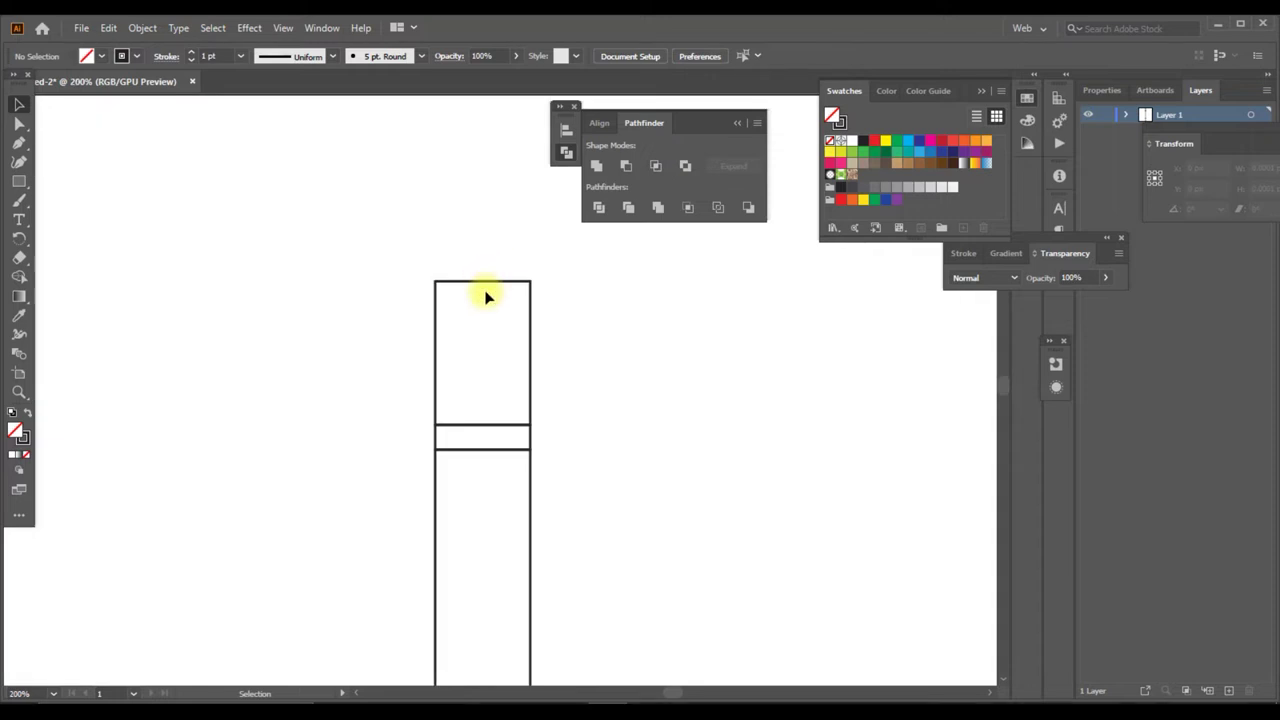
left_click(465, 281)
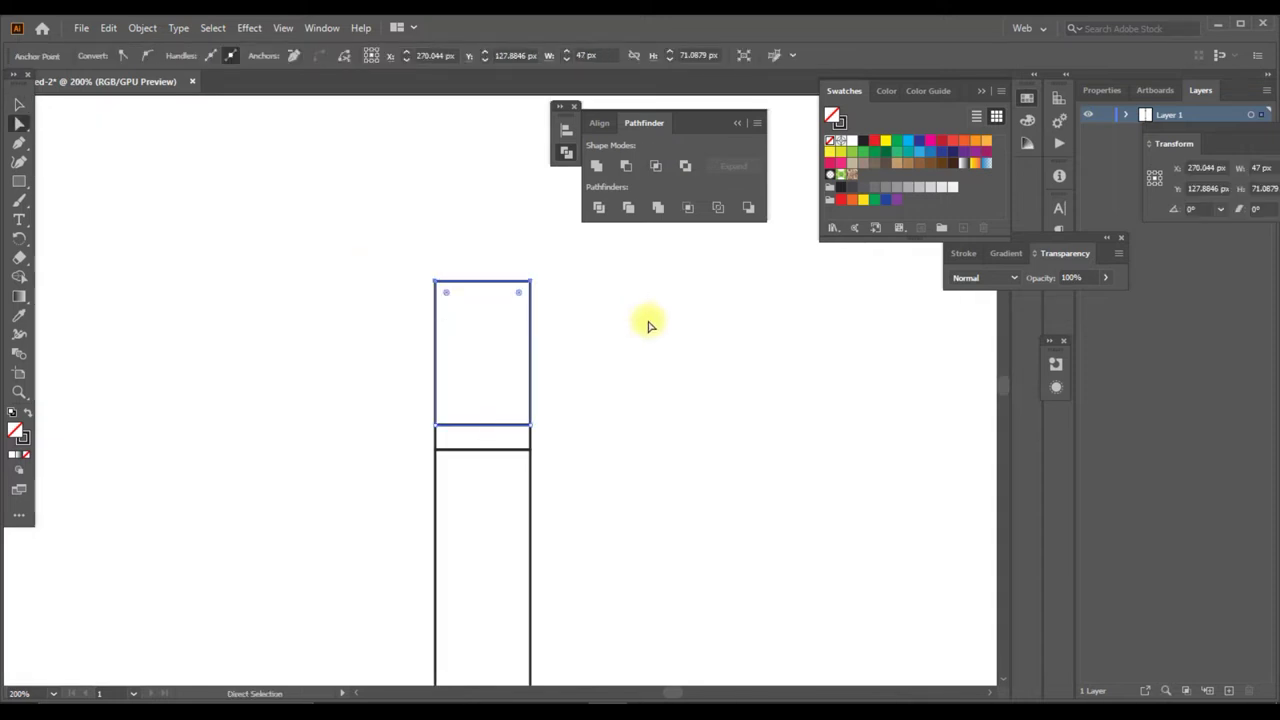
double_click(417, 55)
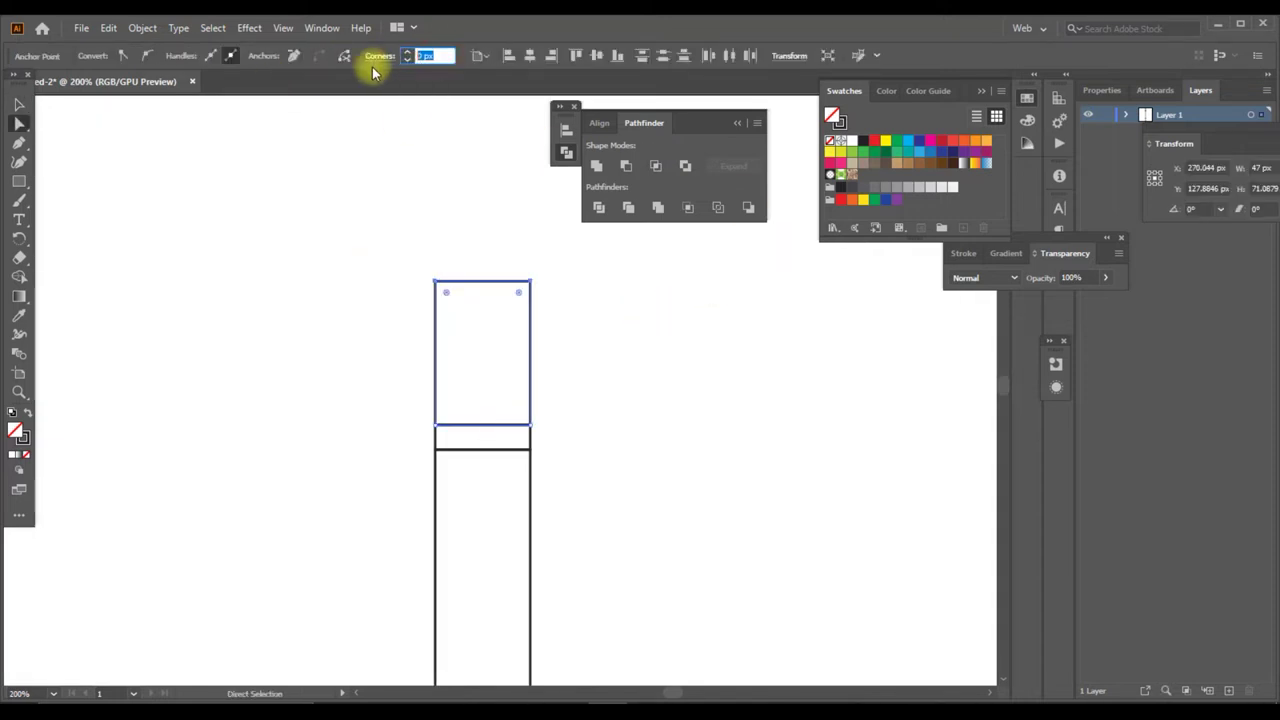
type("3")
key("Return")
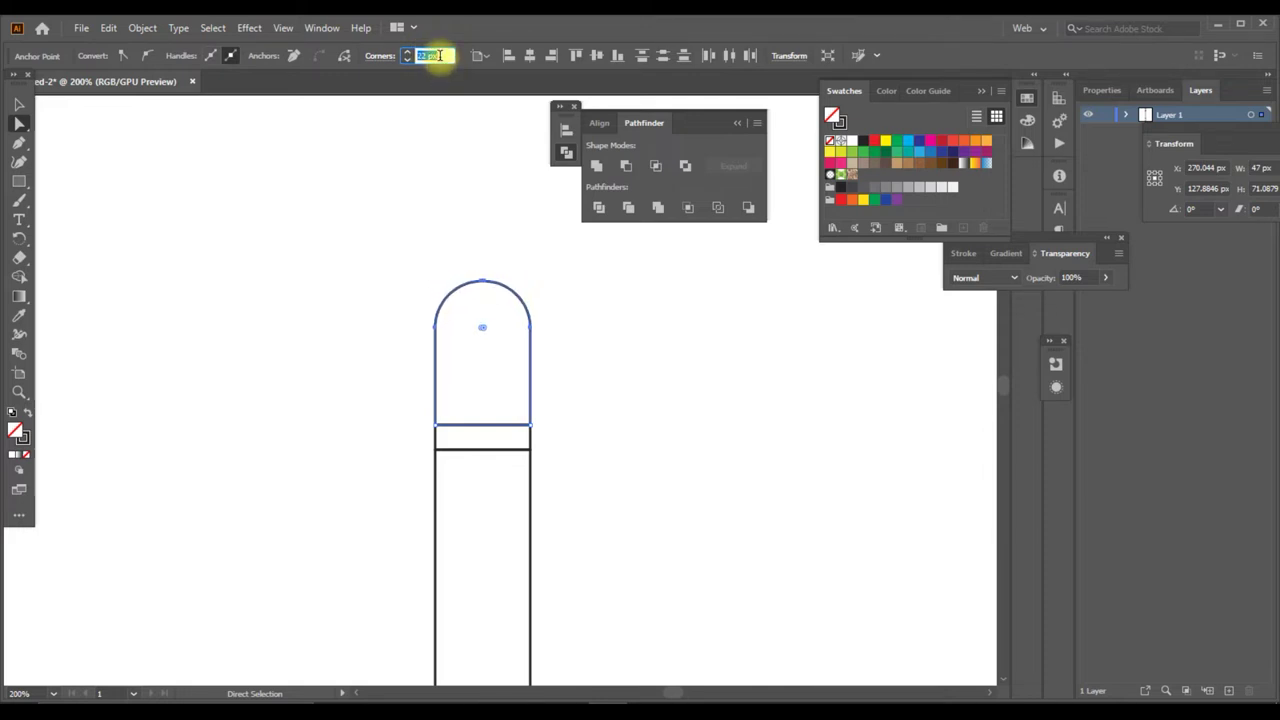
left_click(570, 268)
scroll(526, 234, "down", 2)
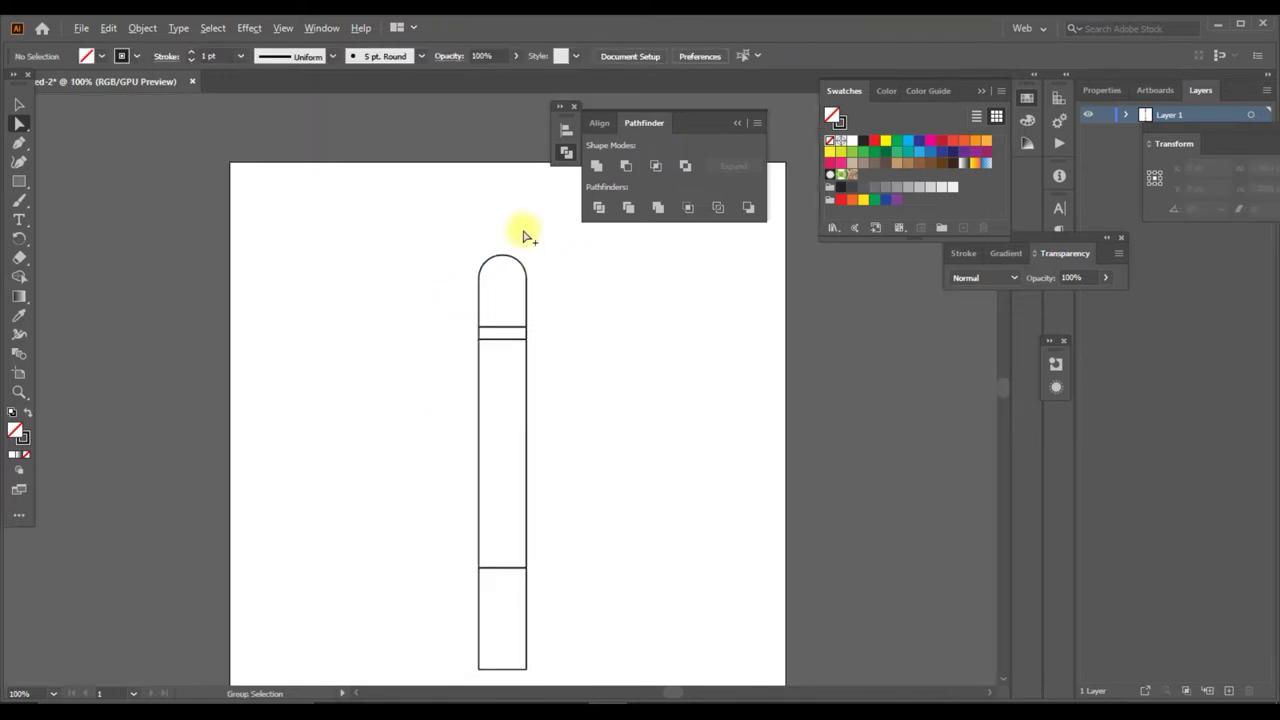
Step: Fill the domed top cap red
scroll(540, 255, "down", 1)
scroll(549, 270, "up", 1)
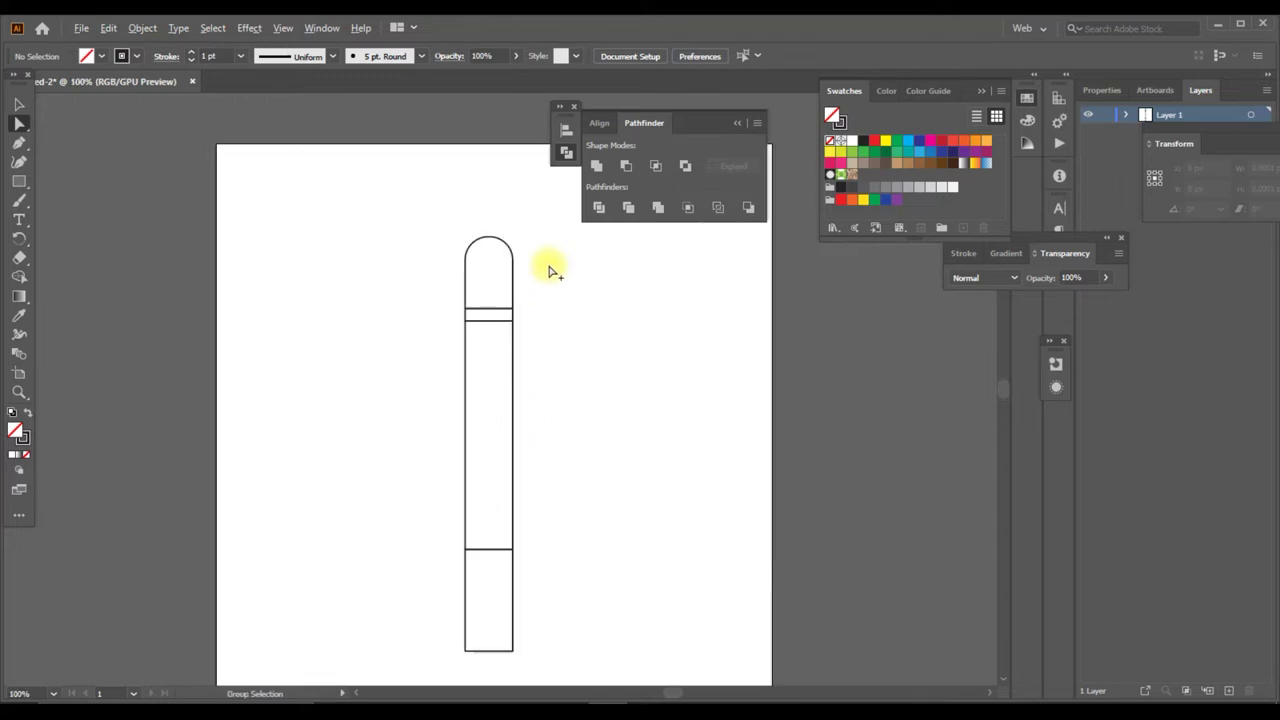
left_click(510, 260)
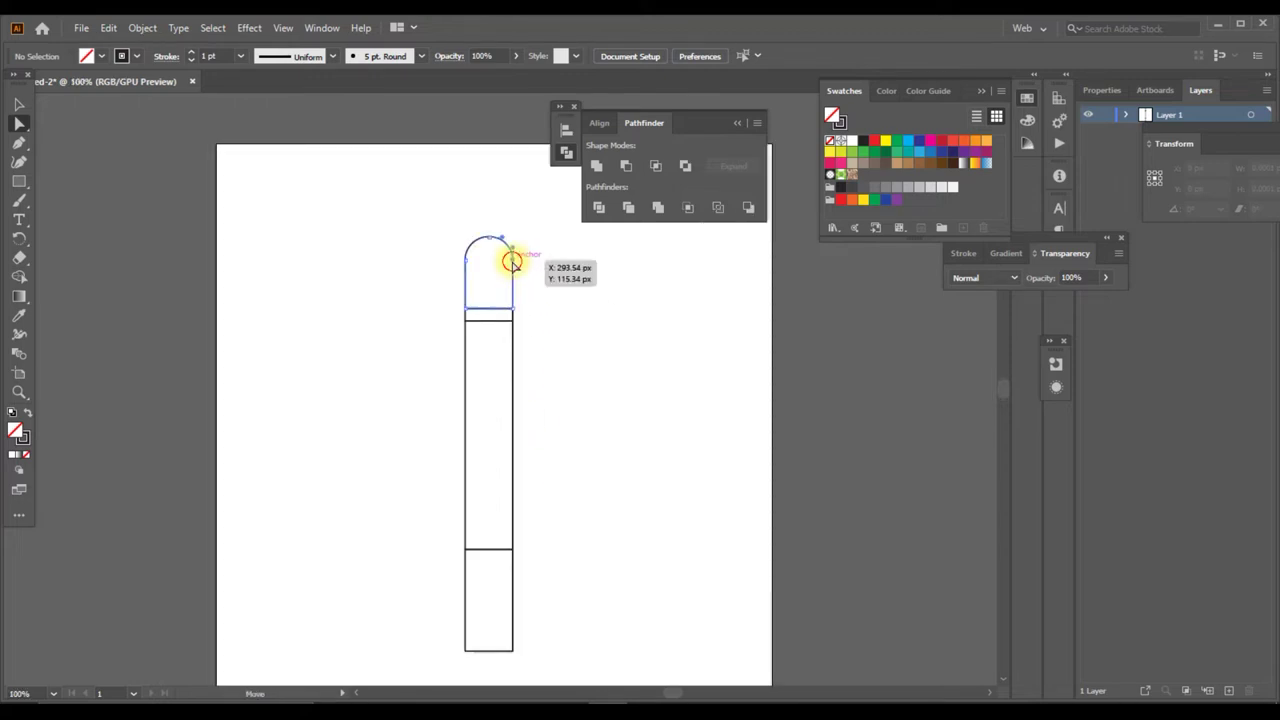
left_click(24, 437)
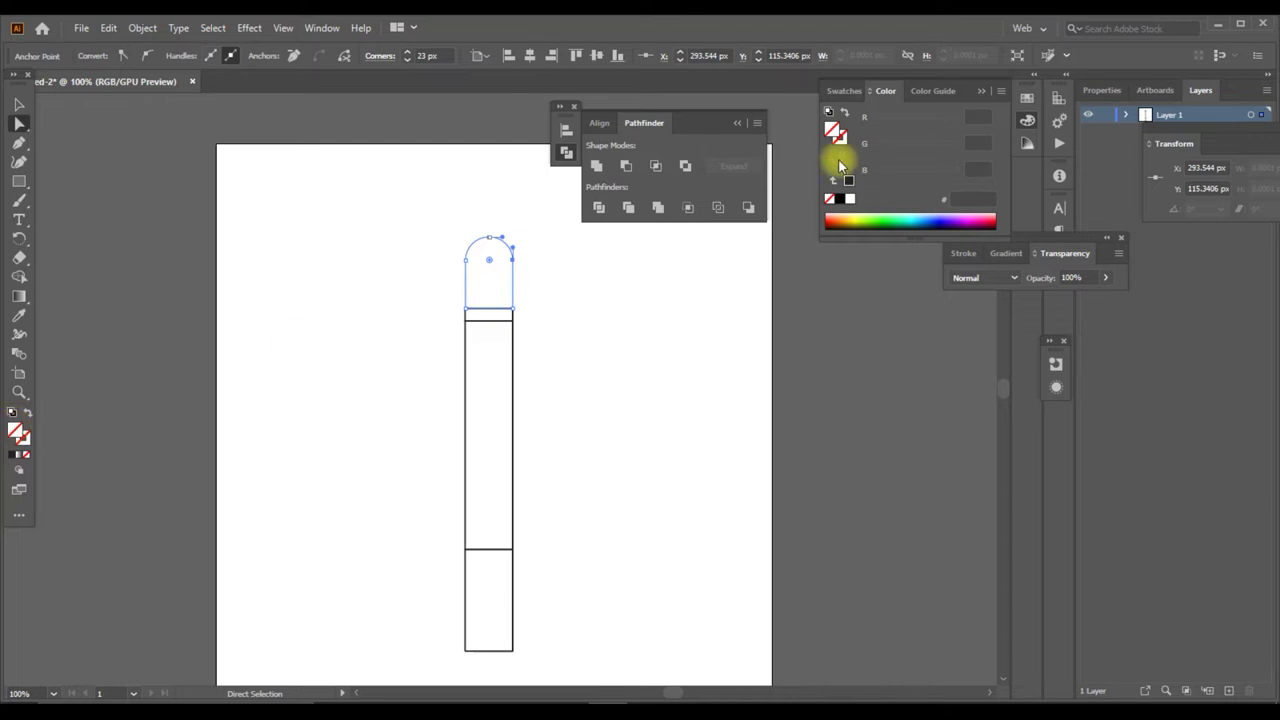
left_click(843, 91)
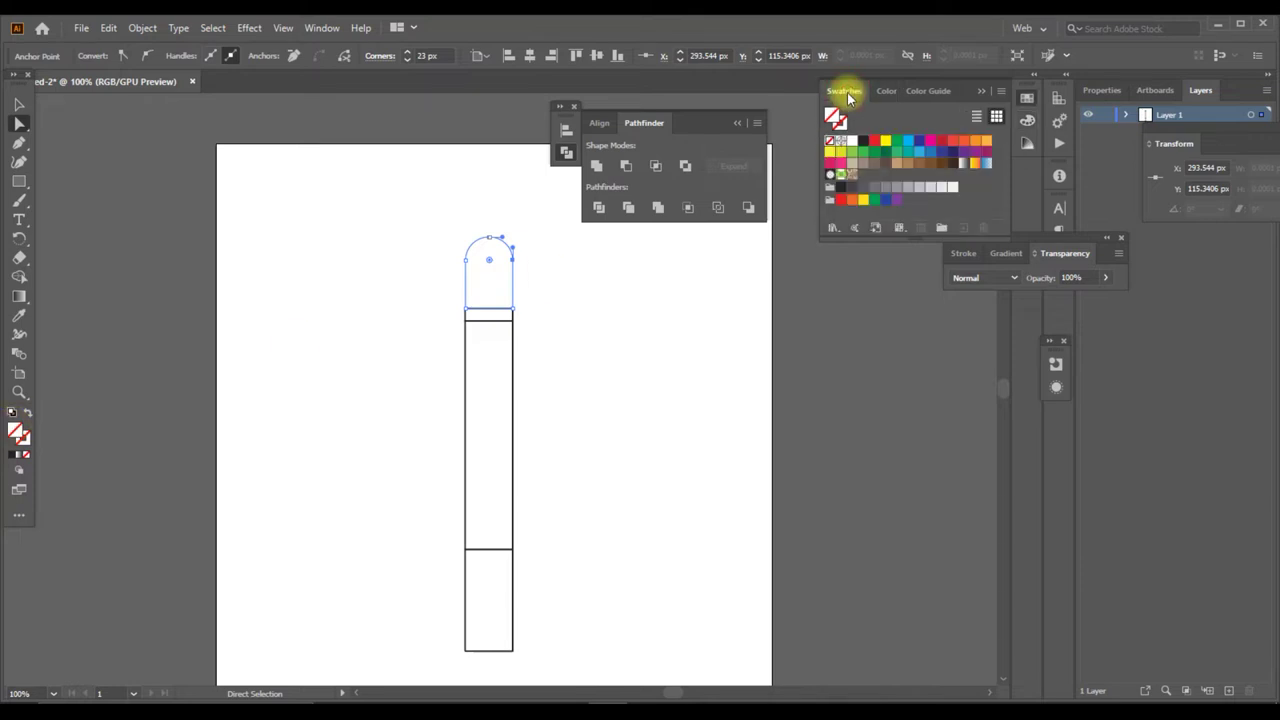
left_click(941, 141)
left_click(596, 428)
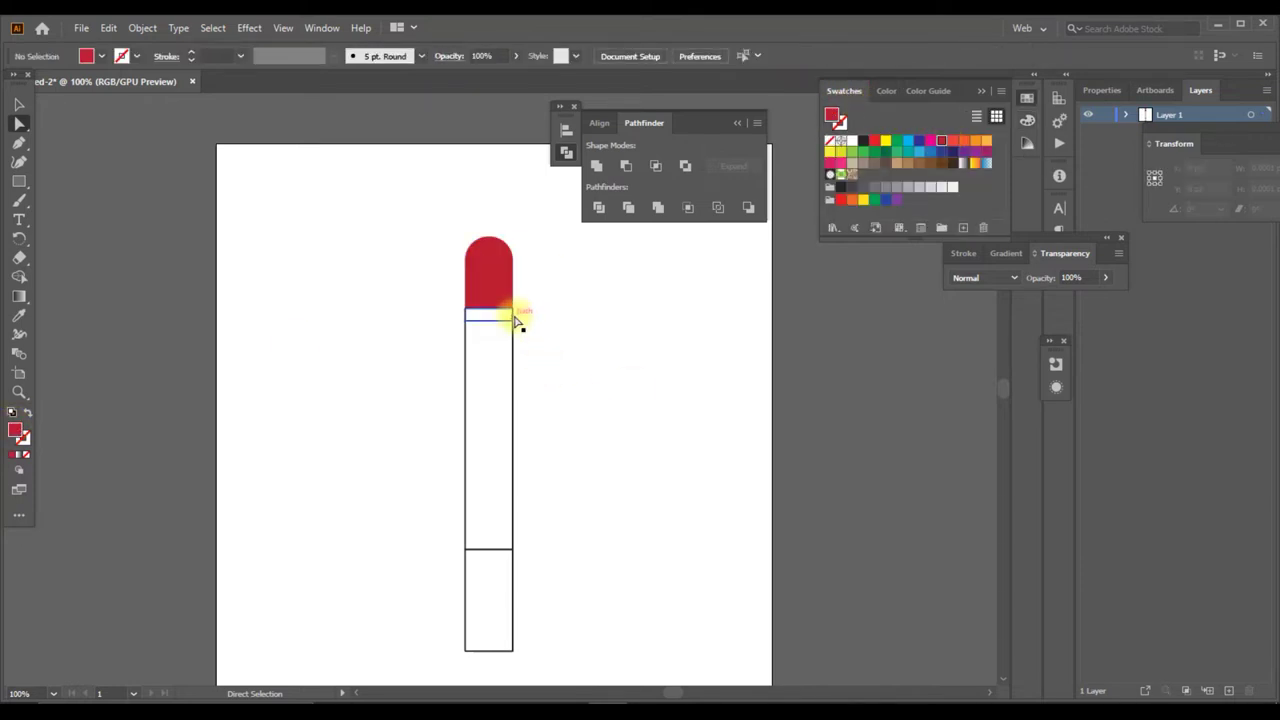
Step: Fill the thin band light grey and the long pencil body orange
left_click(513, 318)
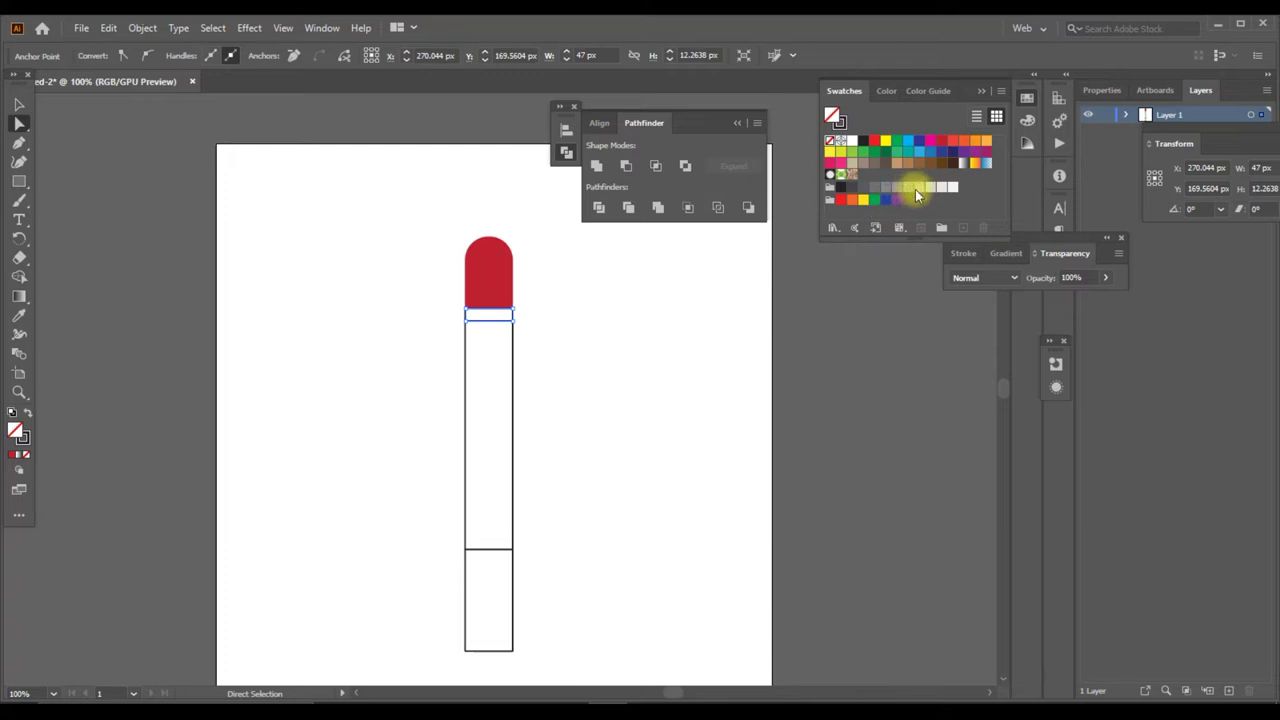
left_click(920, 190)
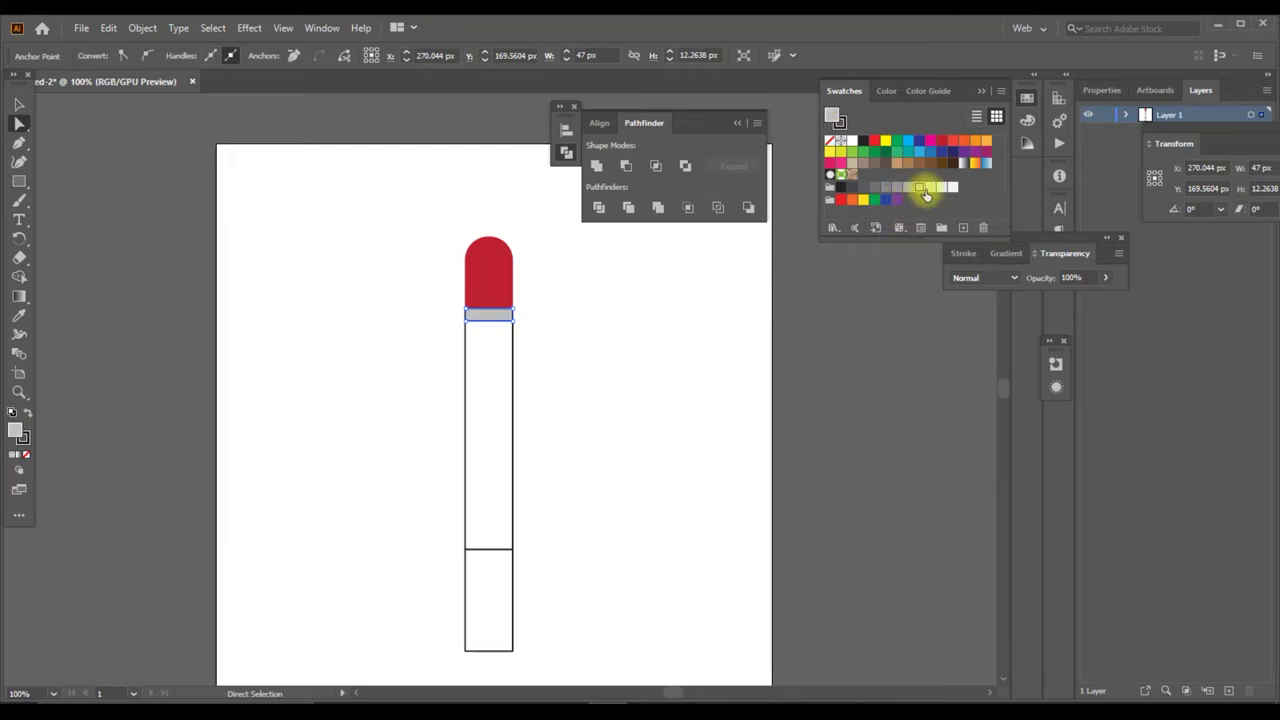
left_click(605, 345)
left_click(503, 372)
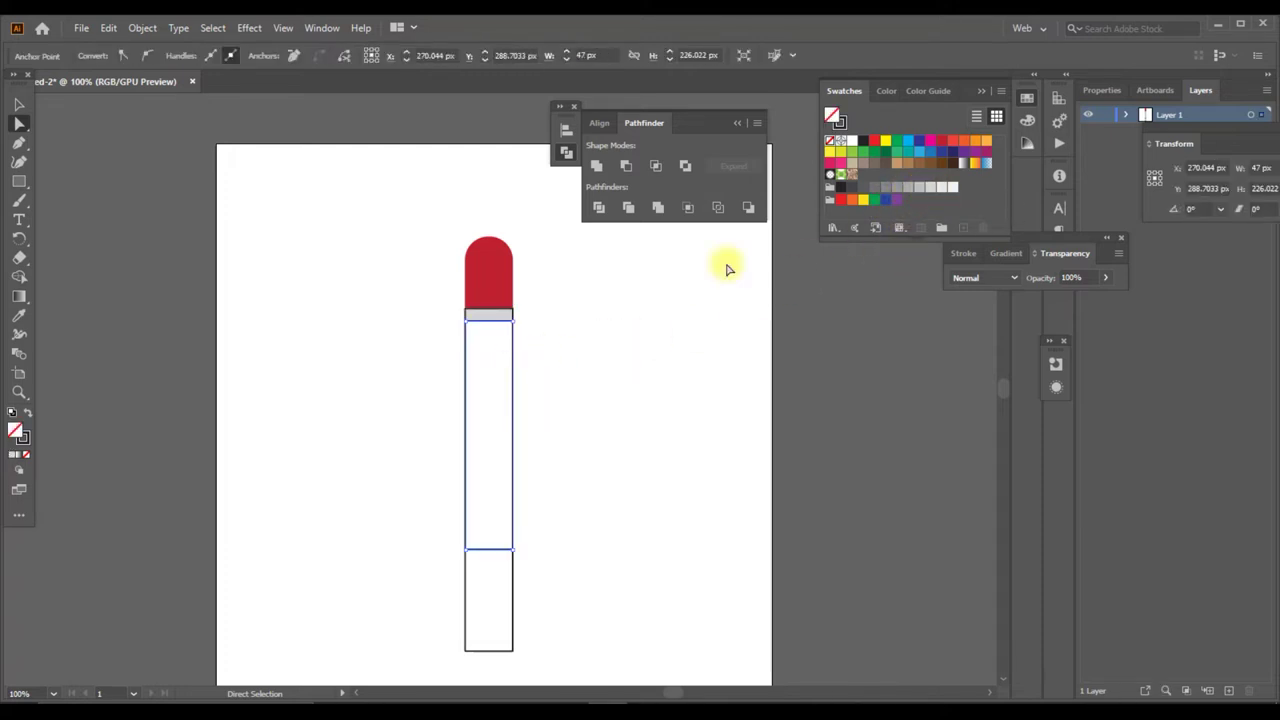
left_click(987, 143)
left_click(597, 360)
scroll(557, 515, "down", 3)
left_click_drag(557, 484, 495, 476)
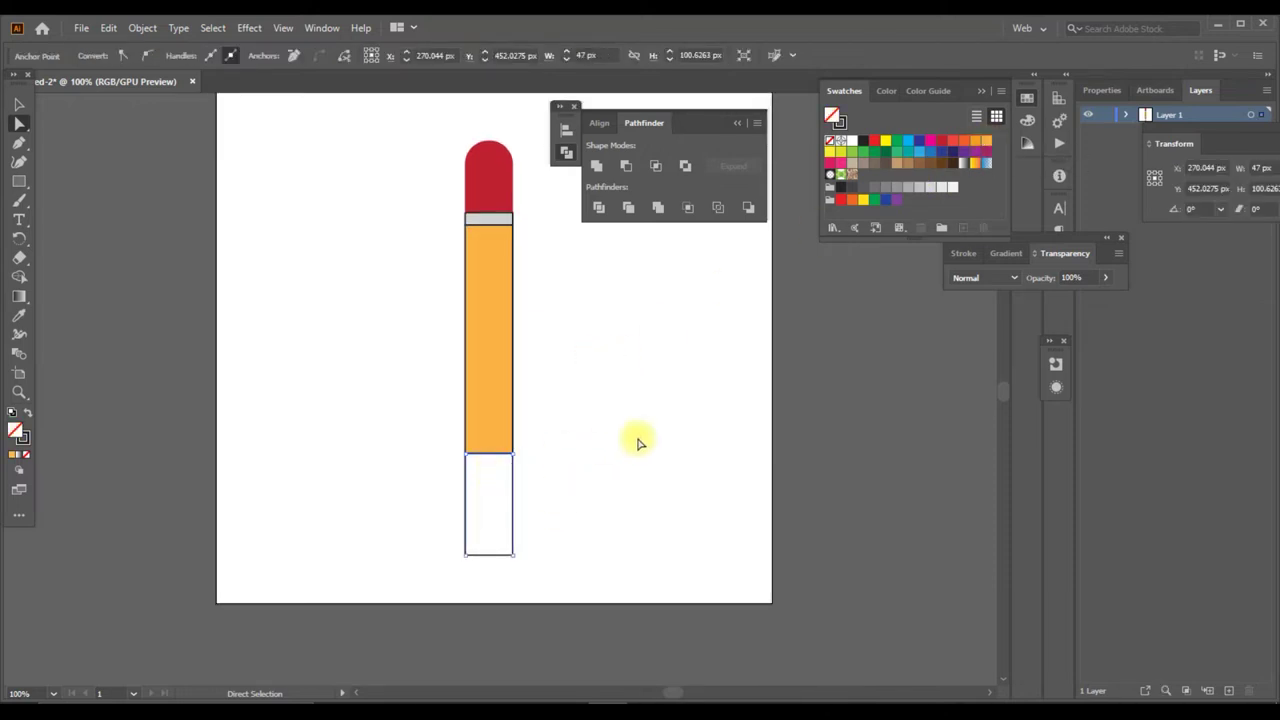
scroll(520, 530, "up", 1)
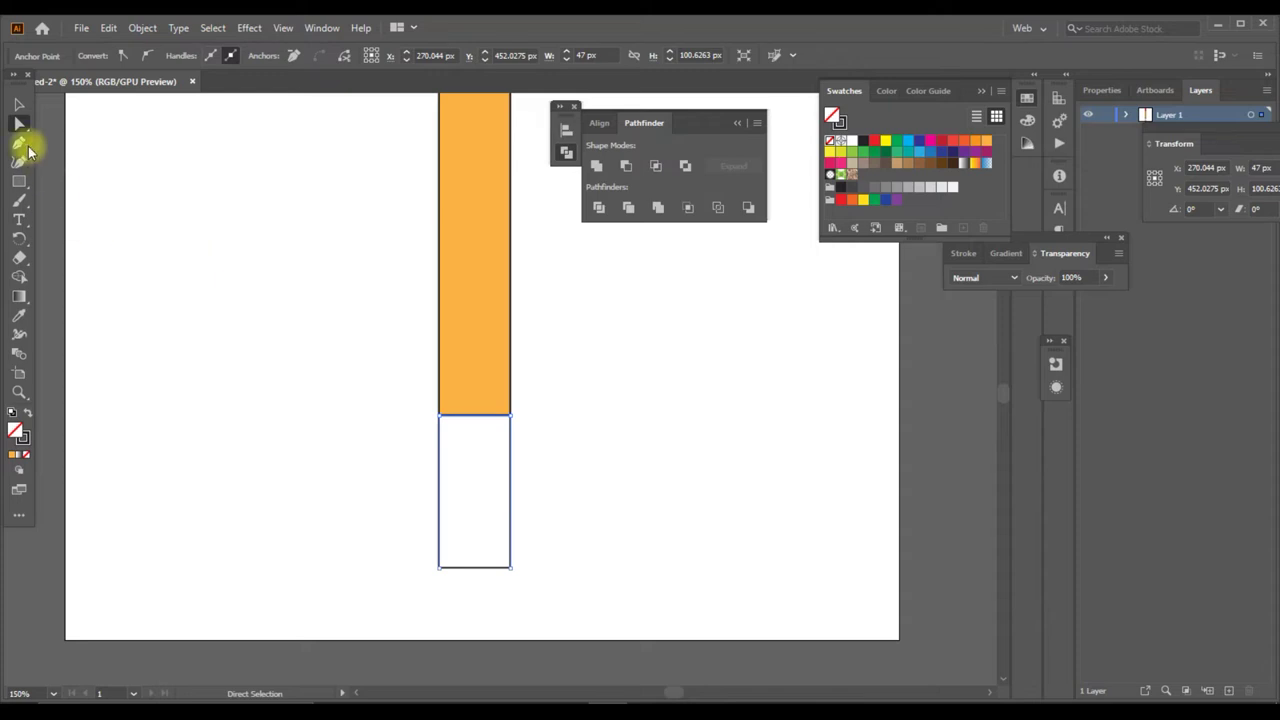
Step: Add a midpoint anchor on the bottom edge and delete both bottom corners for a pointed tip
left_click(21, 144)
scroll(488, 584, "up", 3)
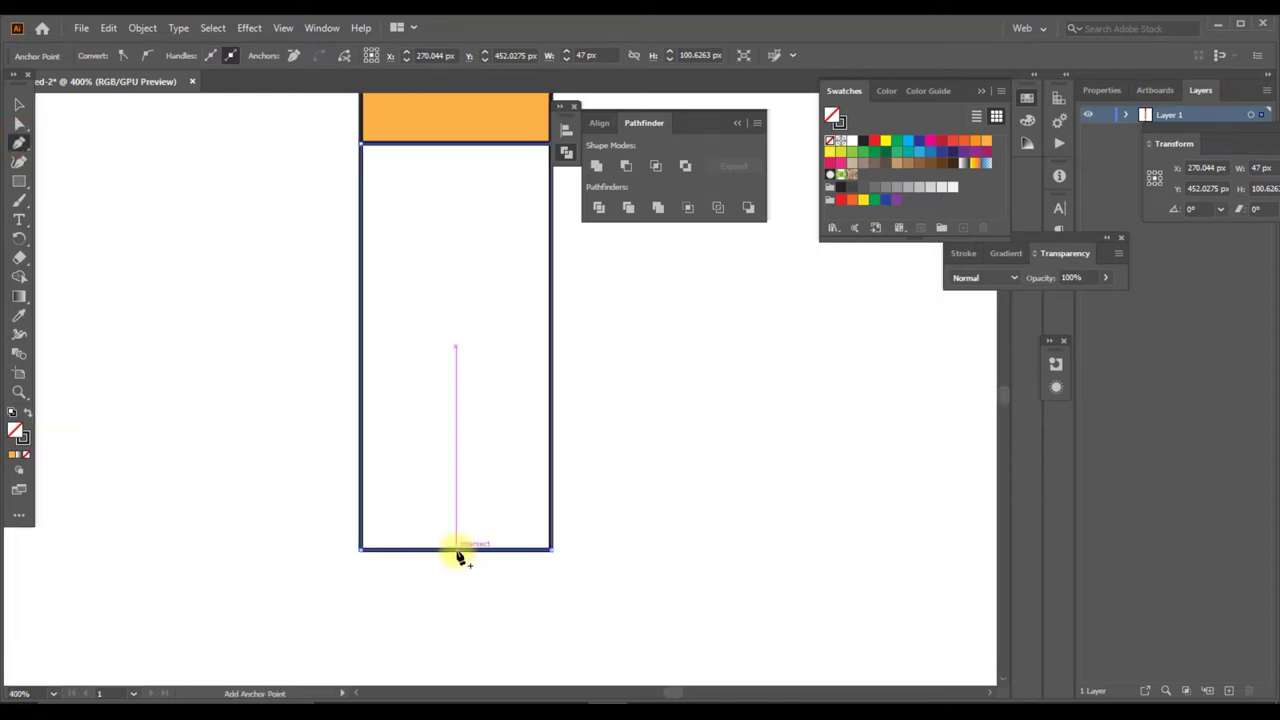
left_click(456, 549)
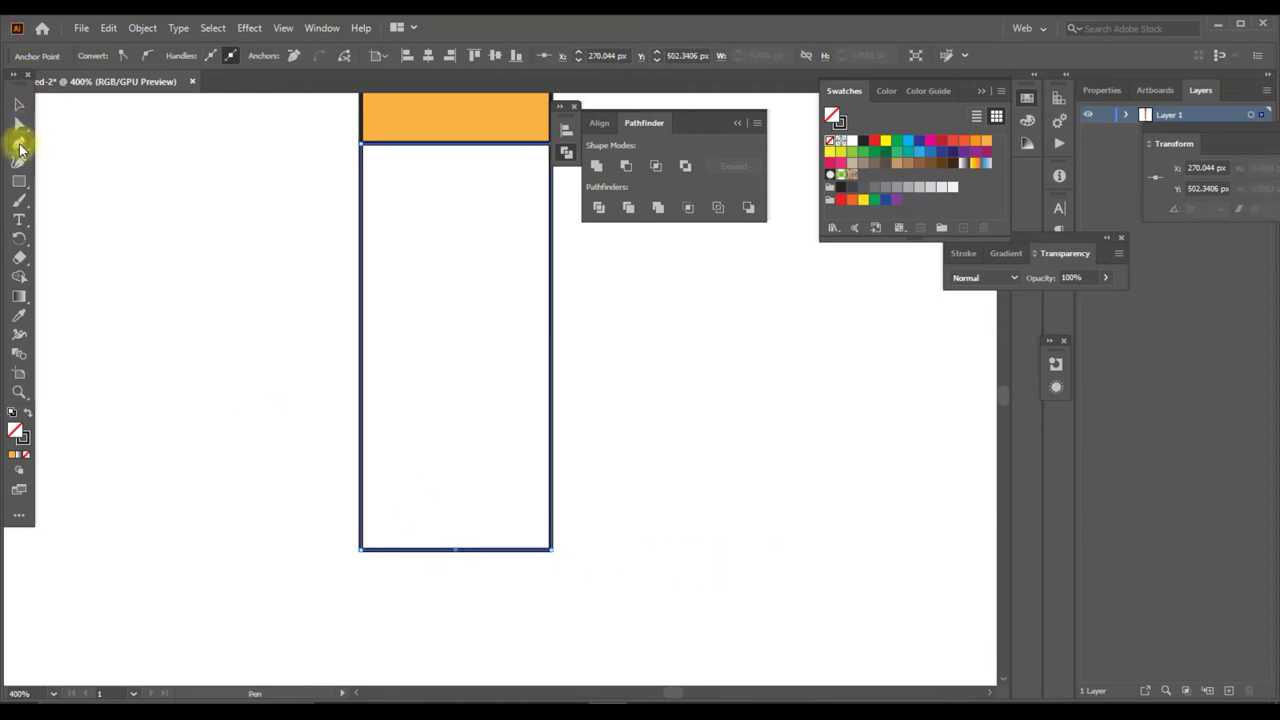
left_click(362, 549)
left_click(551, 549)
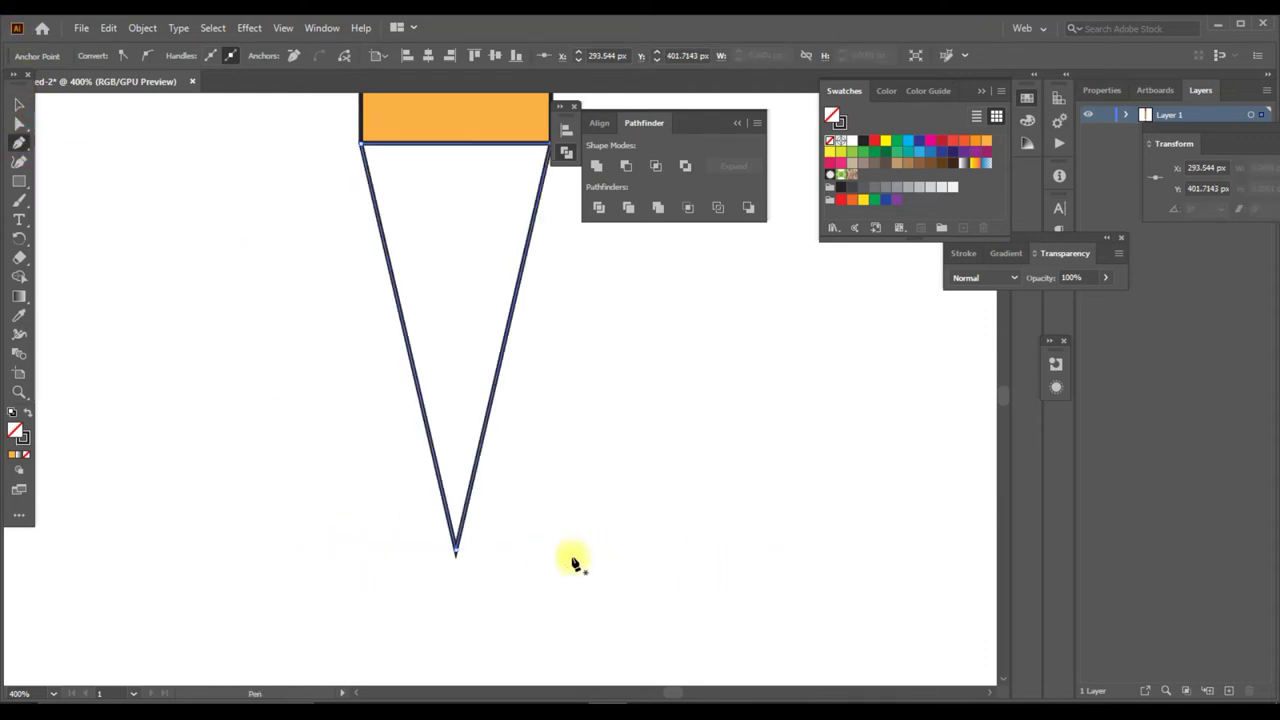
key("ctrl+0")
left_click(19, 104)
left_click(33, 209)
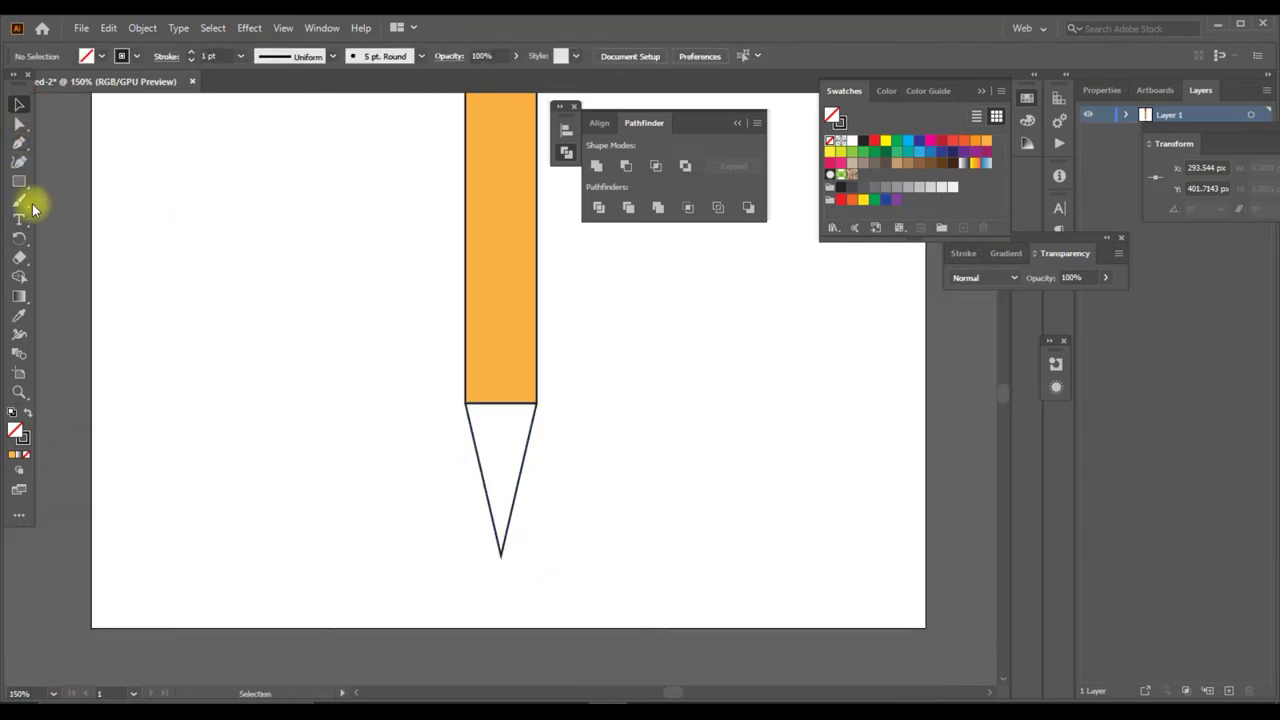
left_click_drag(19, 181, 65, 197)
scroll(500, 558, "up", 1)
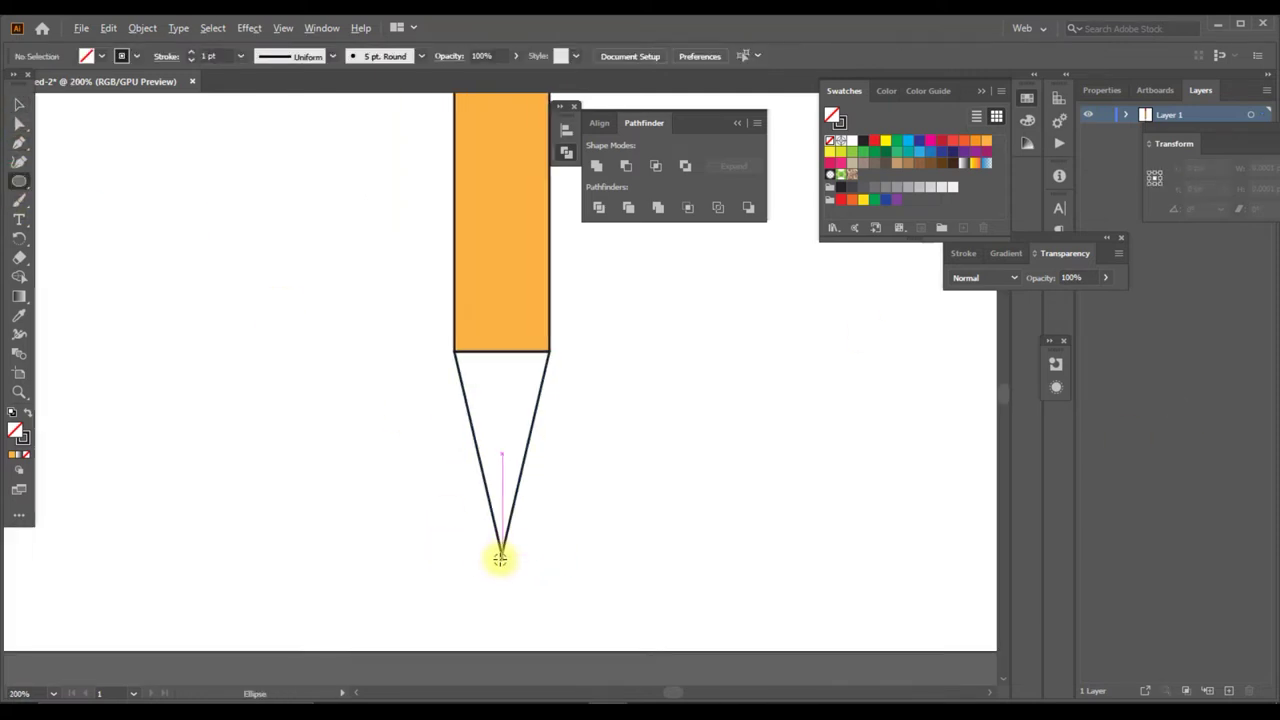
Step: Draw a small circle centred horizontally on the triangle and move it down onto the tip
scroll(500, 558, "up", 1)
left_click_drag(496, 468, 548, 515)
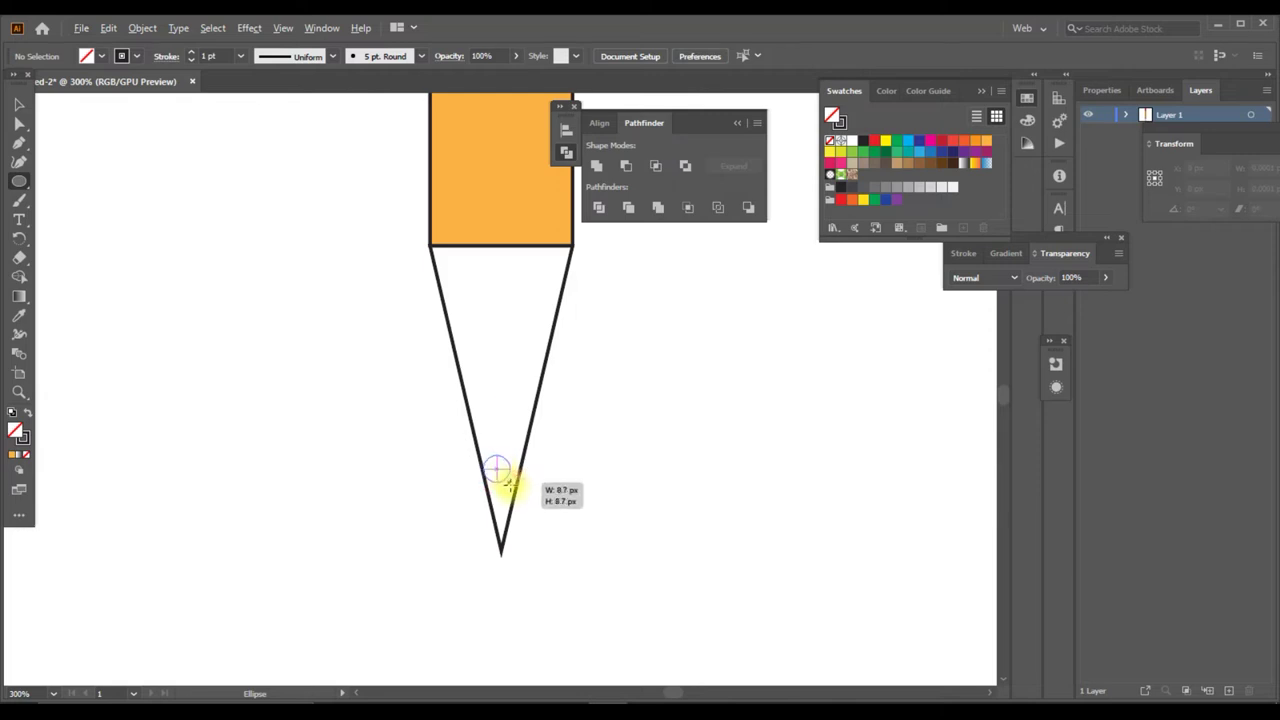
left_click(18, 104)
left_click(691, 463)
scroll(563, 548, "down", 1)
left_click_drag(508, 500, 548, 458)
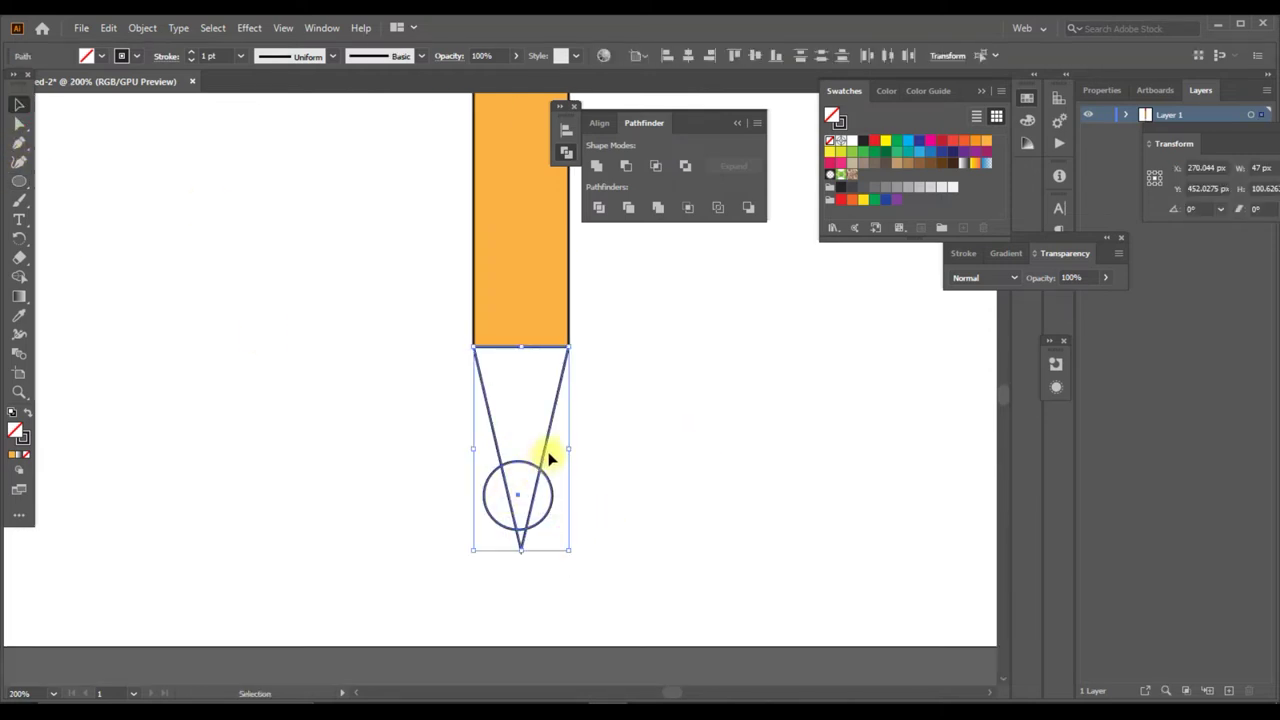
left_click(545, 452)
left_click(688, 55)
left_click(528, 543)
scroll(528, 543, "up", 2)
left_click(559, 410)
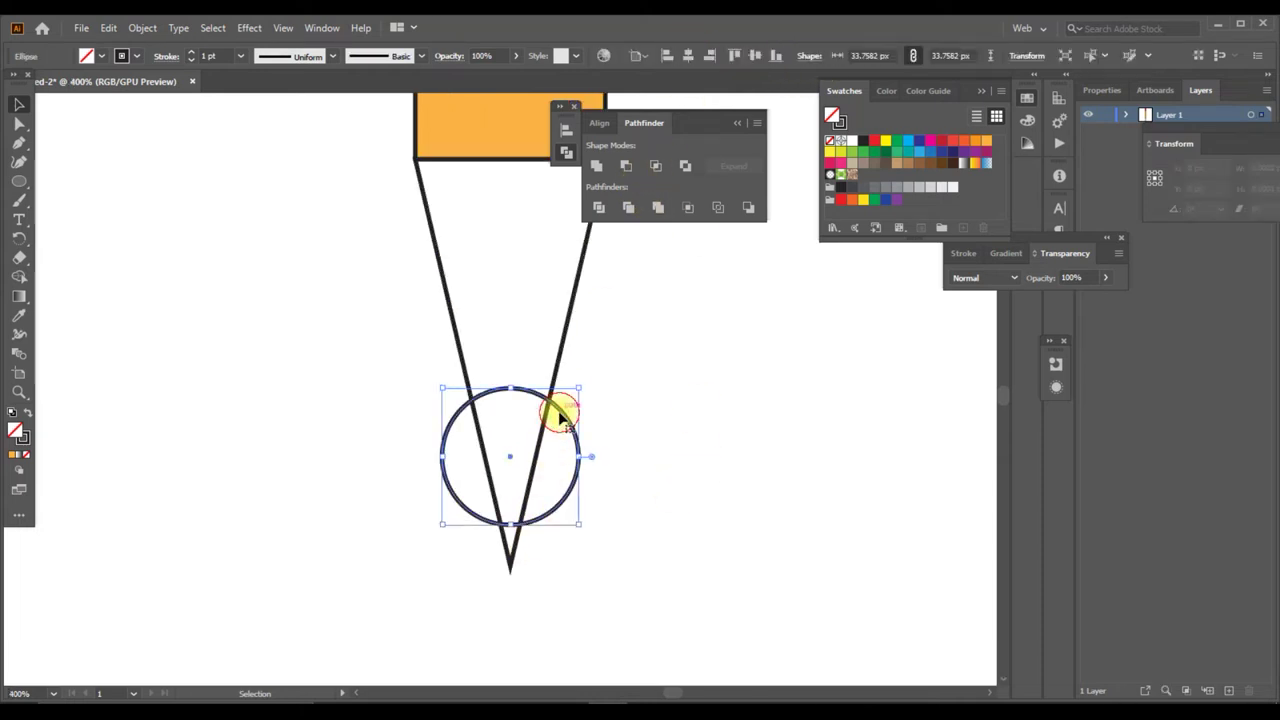
left_click_drag(559, 410, 559, 442)
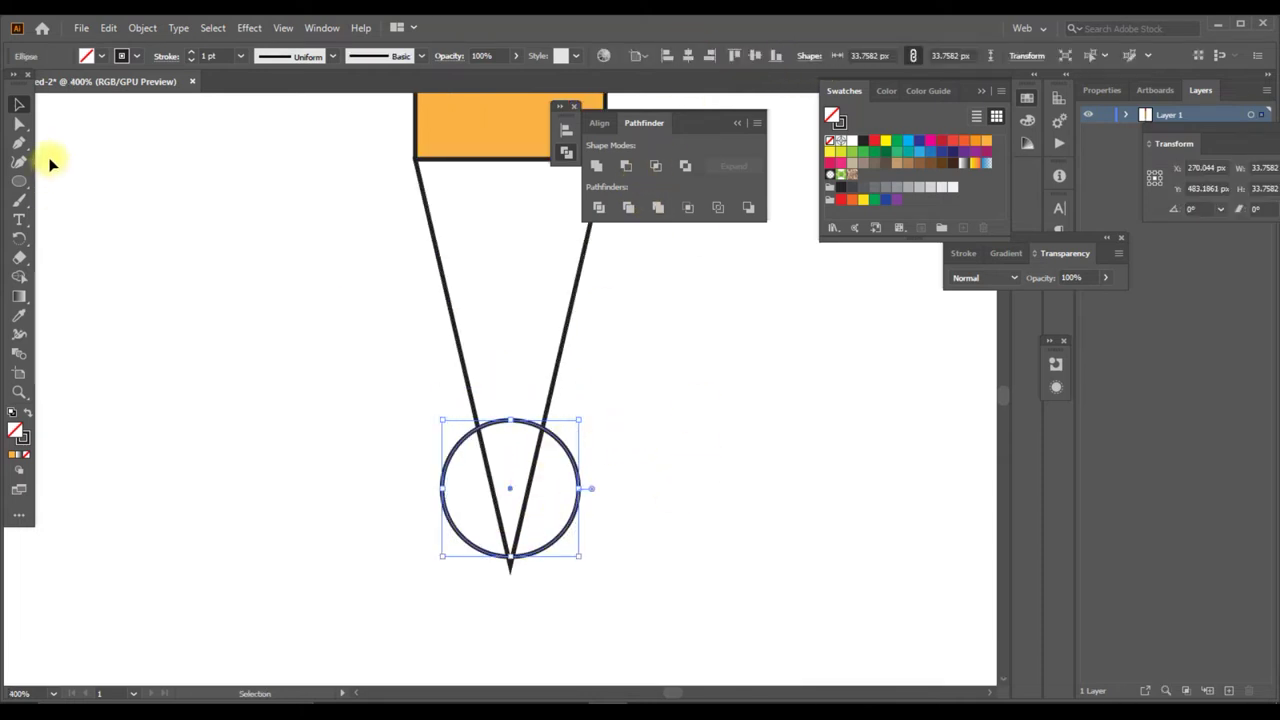
Step: Delete the circle's bottom anchor, leaving an open arc with no fill
left_click(22, 126)
scroll(566, 577, "down", 1)
left_click(524, 568)
key("Delete")
left_click(19, 104)
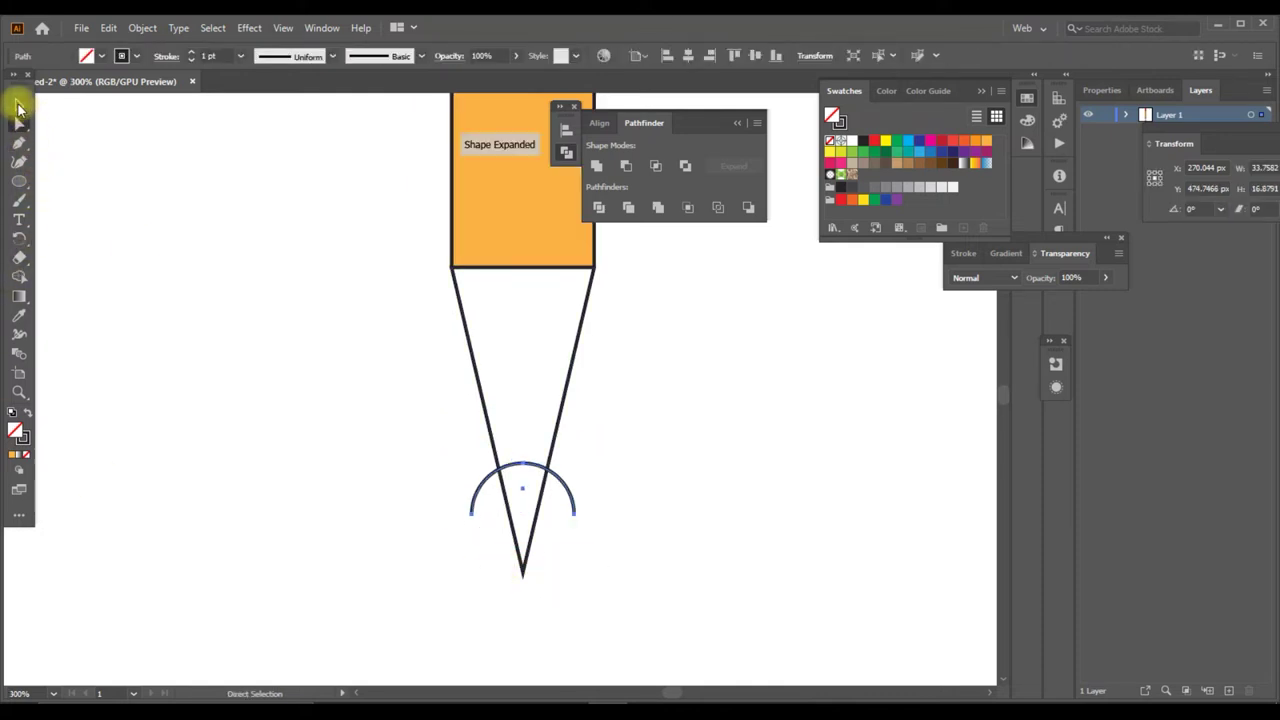
left_click(18, 431)
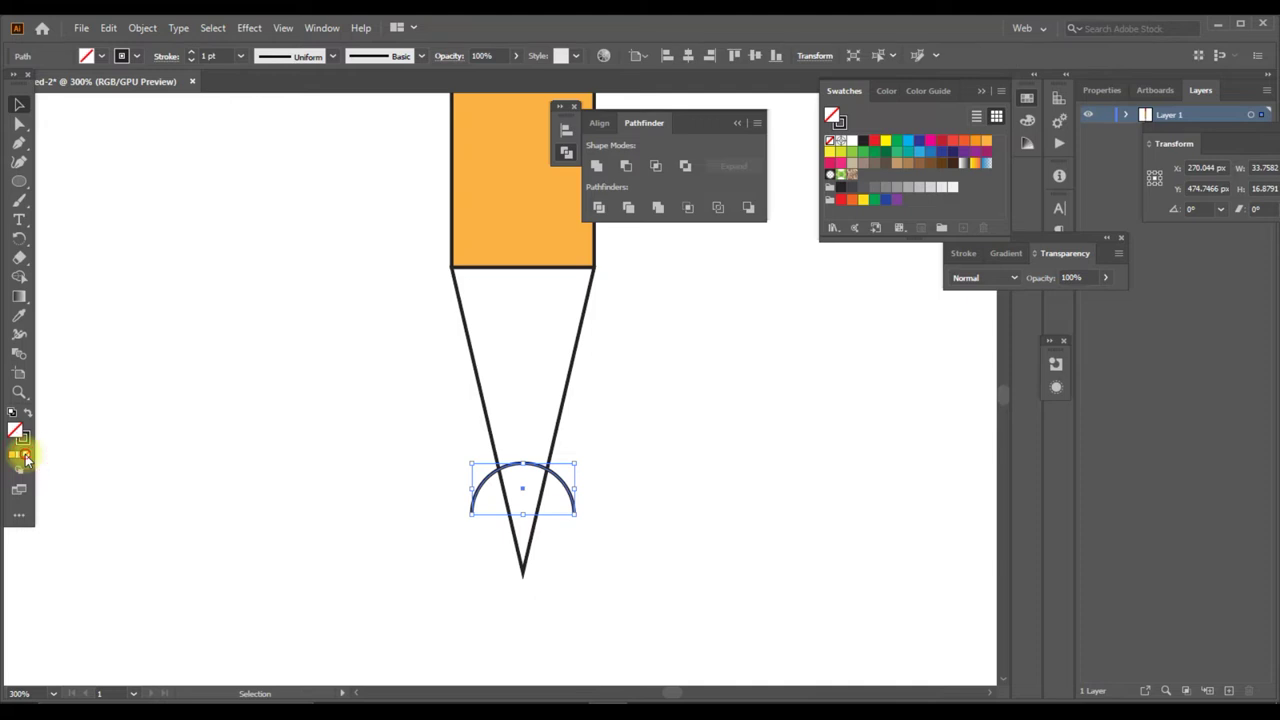
left_click(328, 530)
Step: Divide the triangle along the arc and ungroup the pieces
left_click_drag(601, 587, 457, 455)
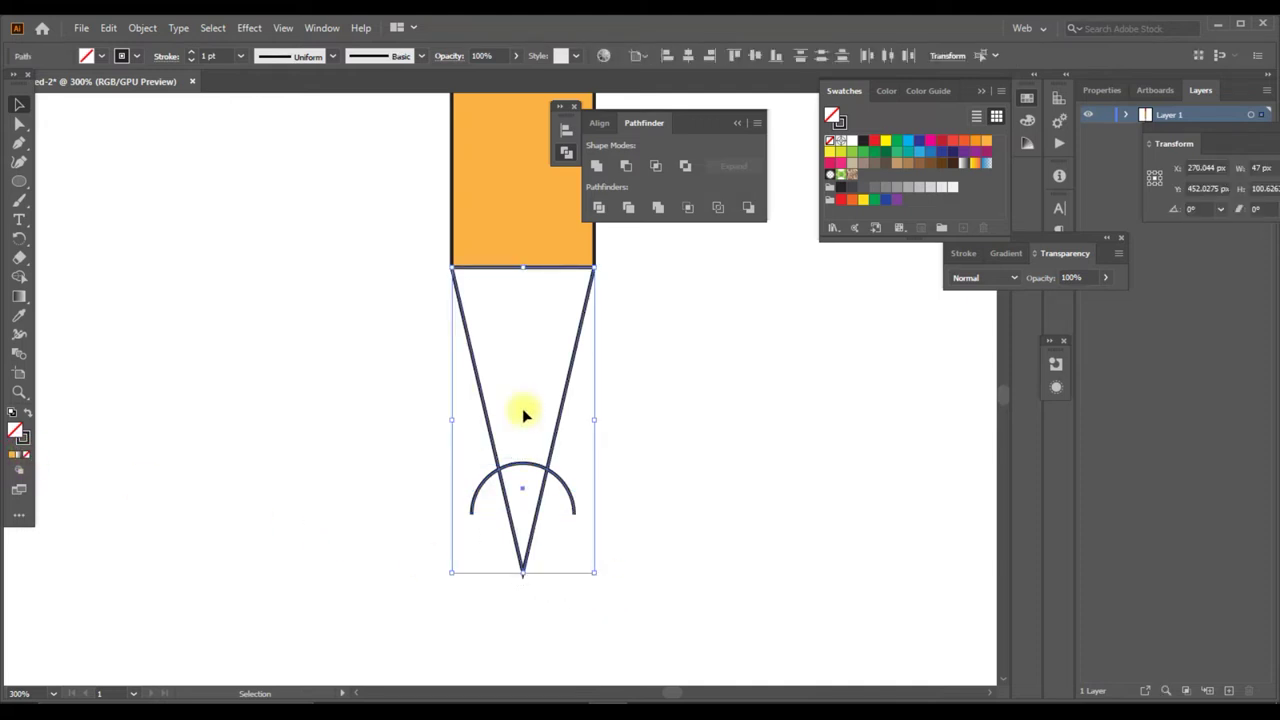
left_click(598, 207)
right_click(523, 452)
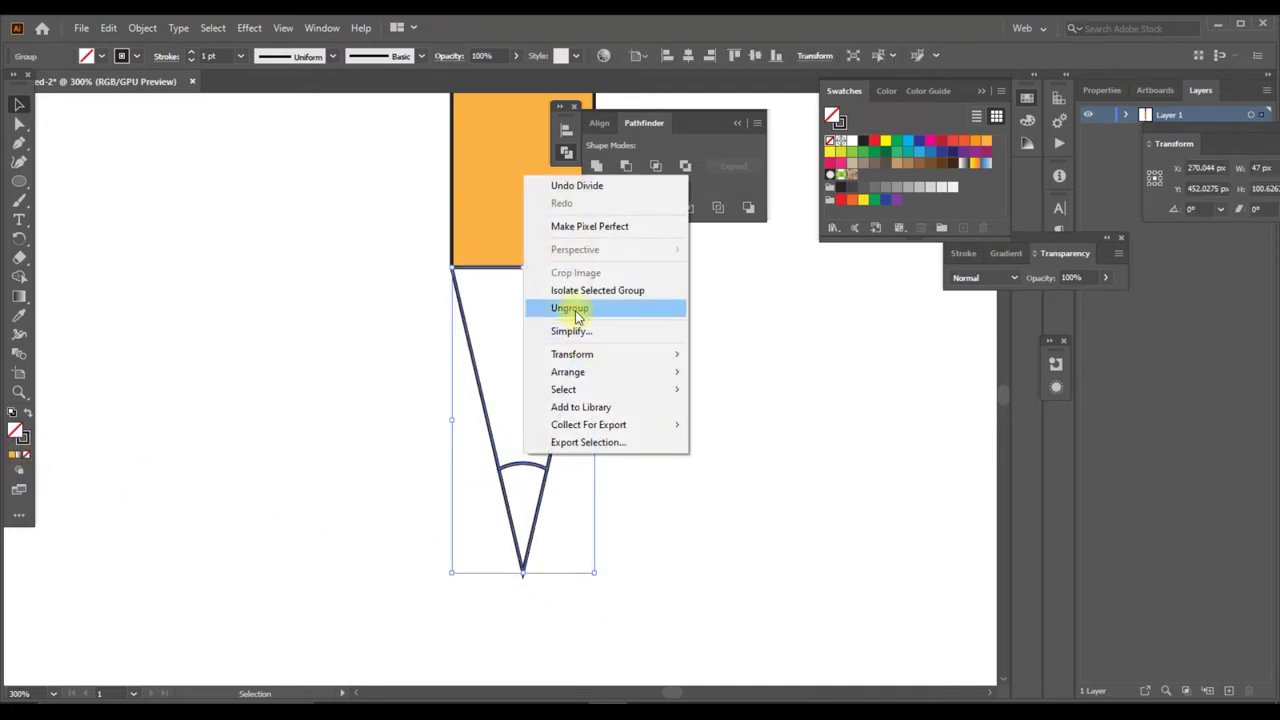
left_click(660, 431)
Step: Give the small tip piece no outline and a black fill
left_click(523, 500)
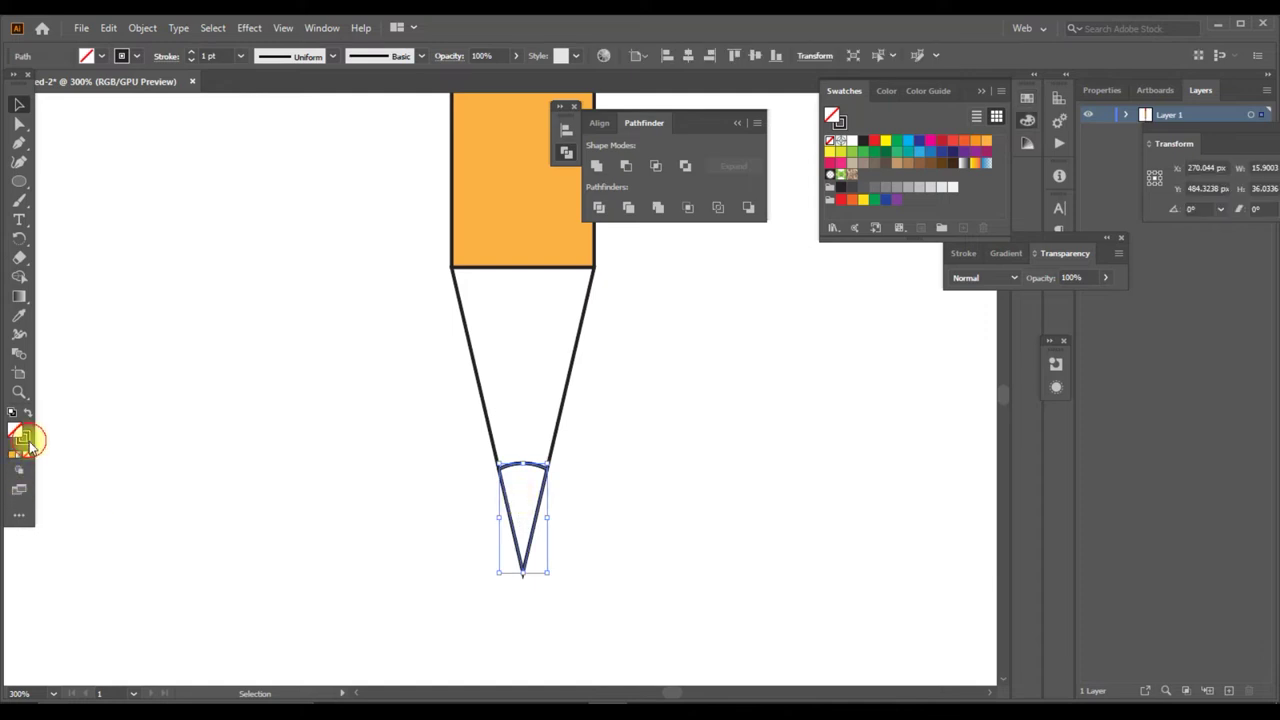
left_click(30, 445)
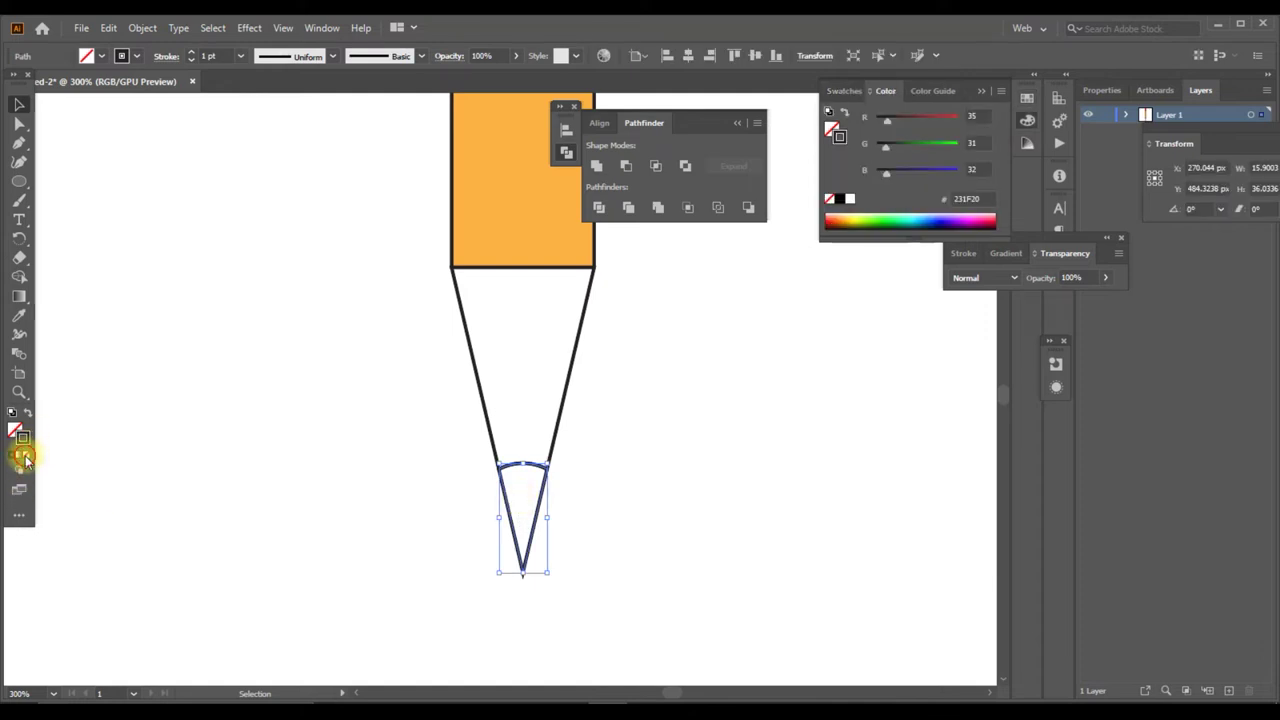
left_click(840, 92)
left_click(862, 141)
left_click(707, 465)
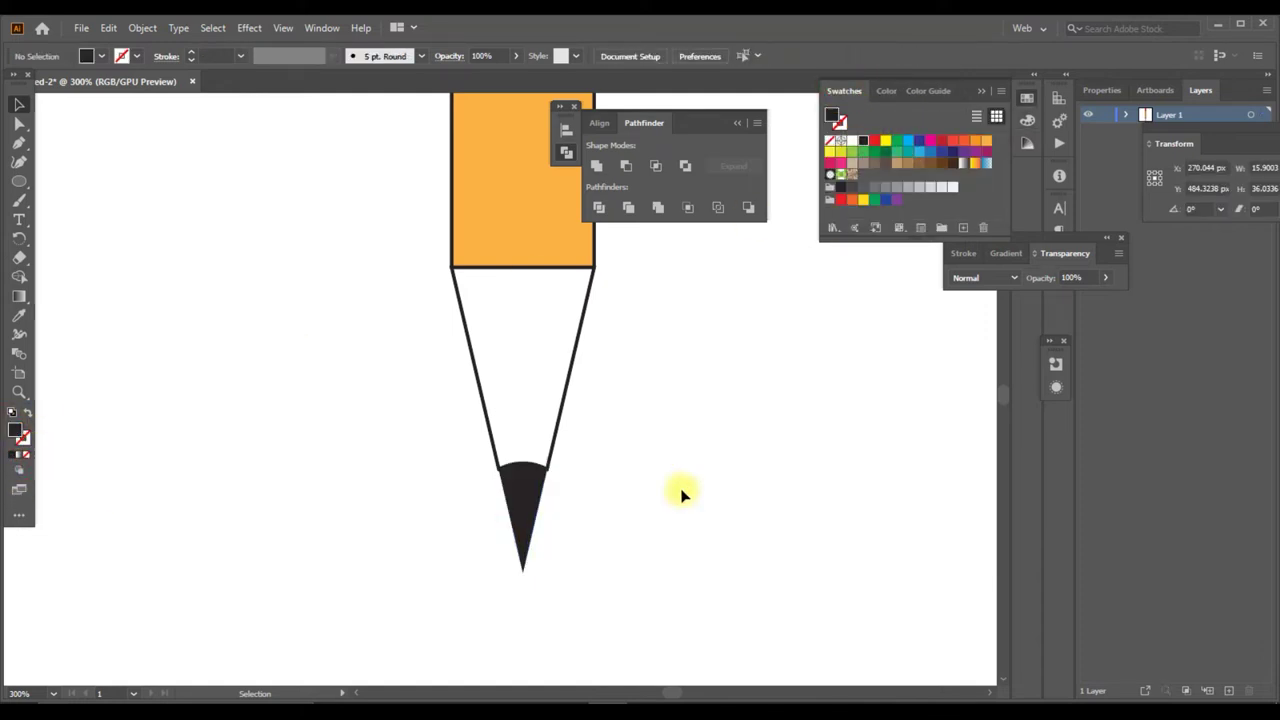
scroll(432, 560, "down", 2)
scroll(432, 571, "down", 1)
scroll(492, 541, "up", 1)
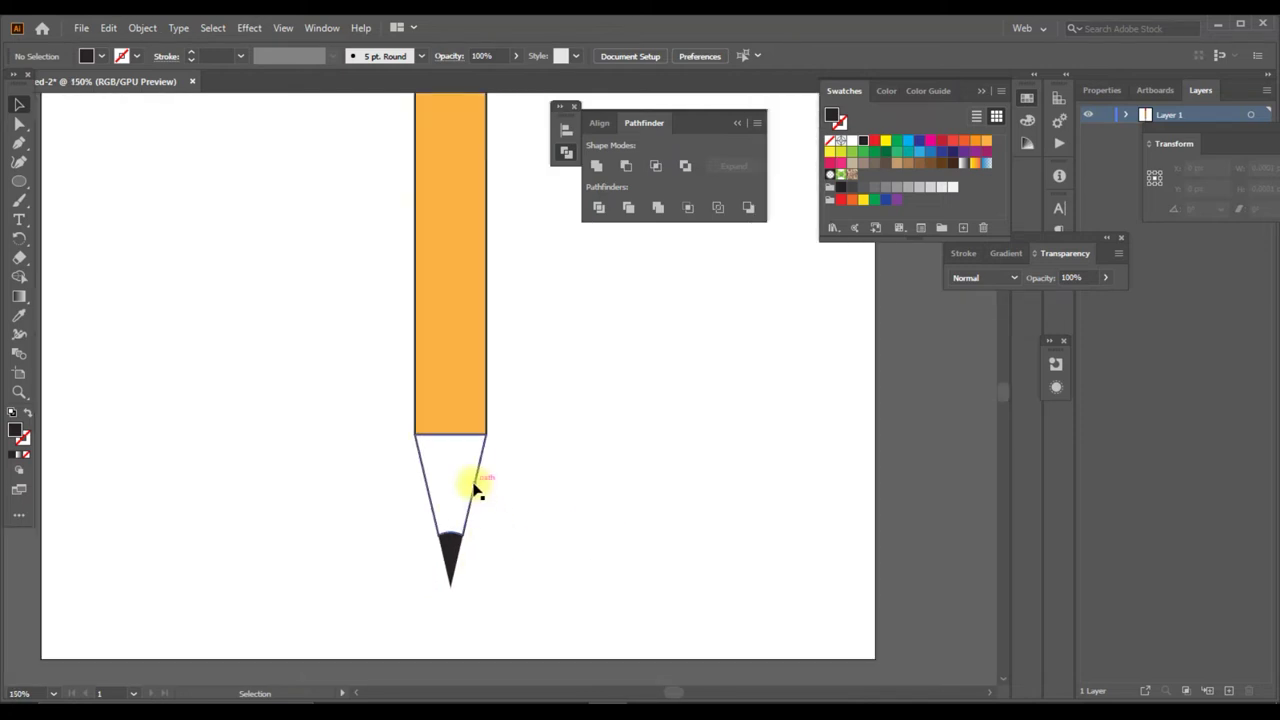
left_click(476, 488)
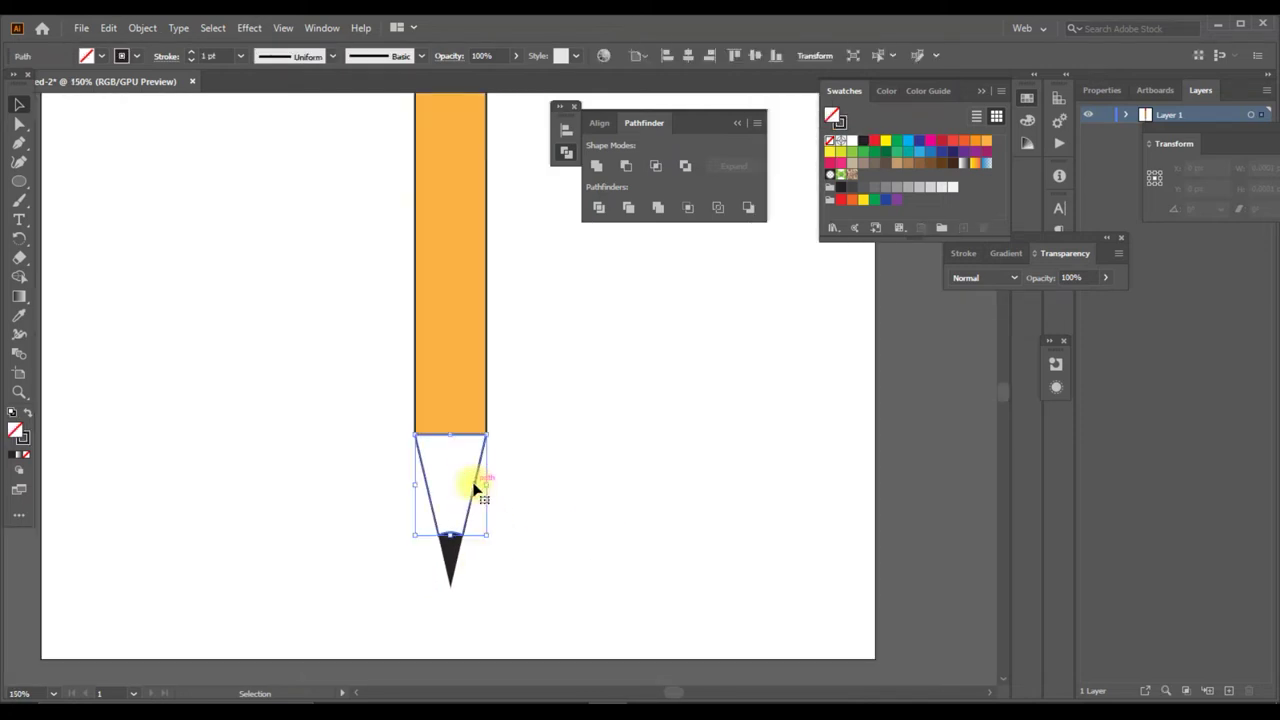
left_click(908, 164)
left_click(897, 163)
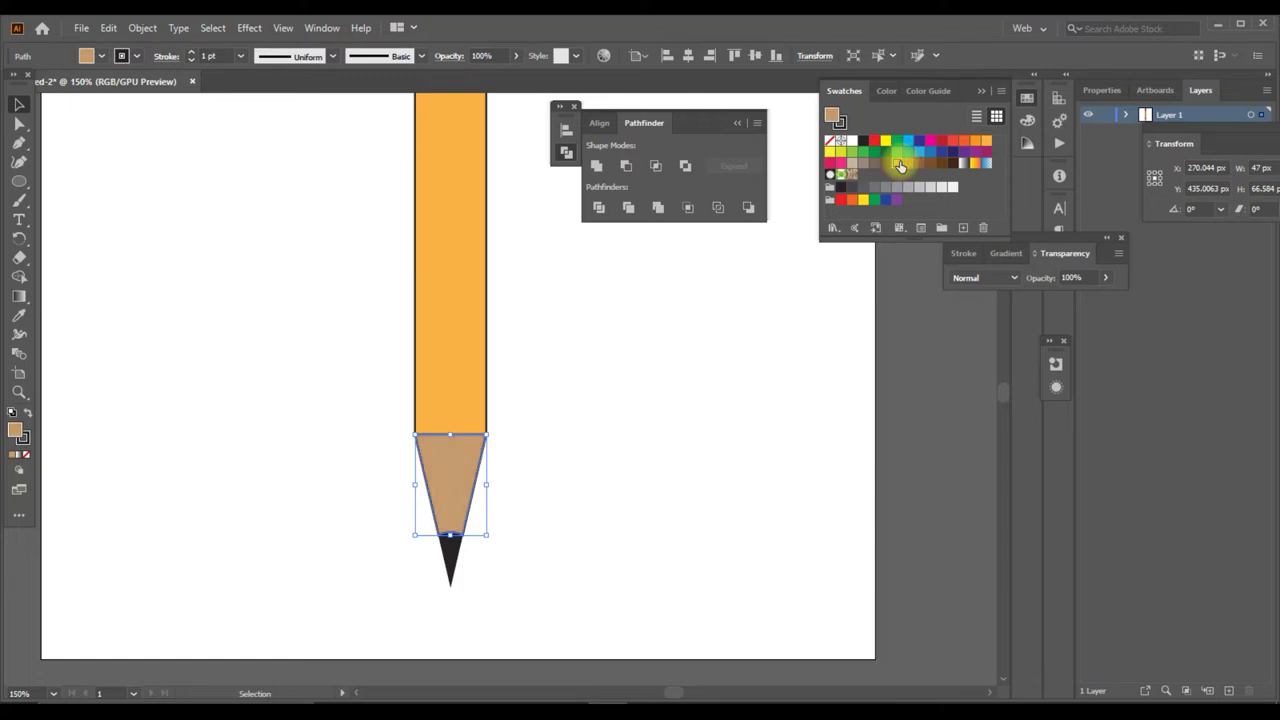
left_click(624, 436)
scroll(522, 543, "down", 2)
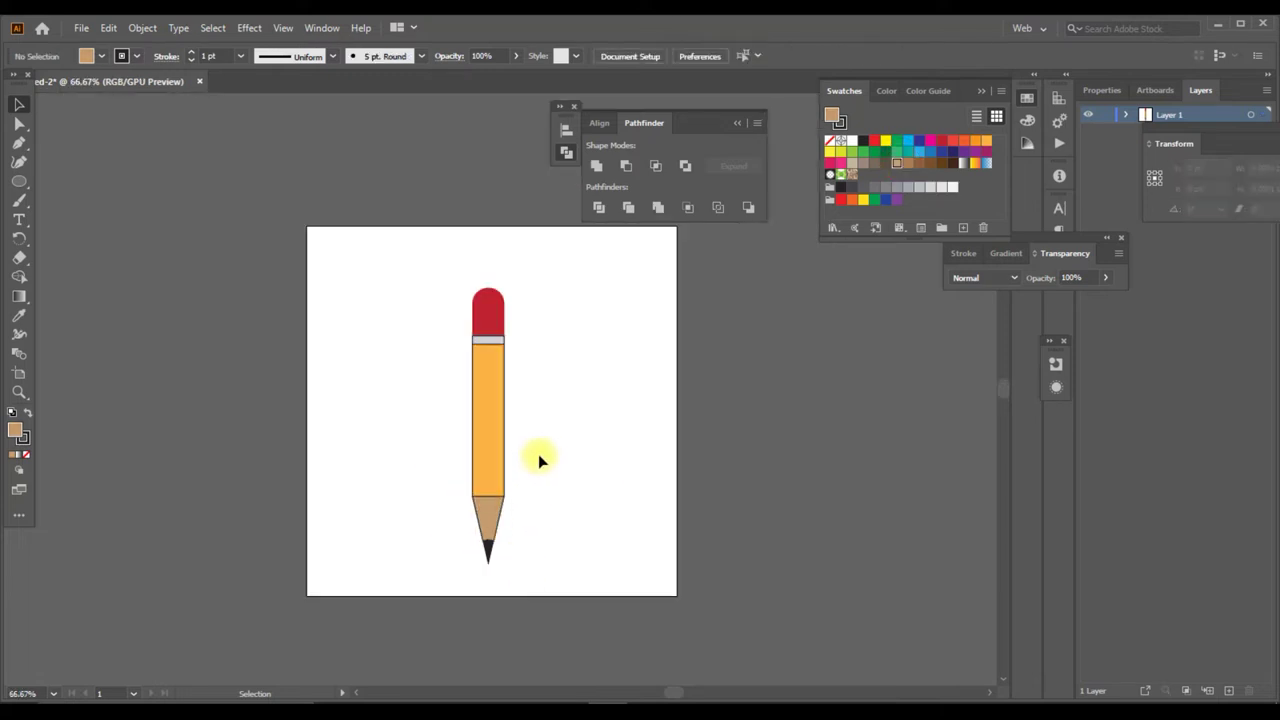
scroll(536, 440, "up", 1)
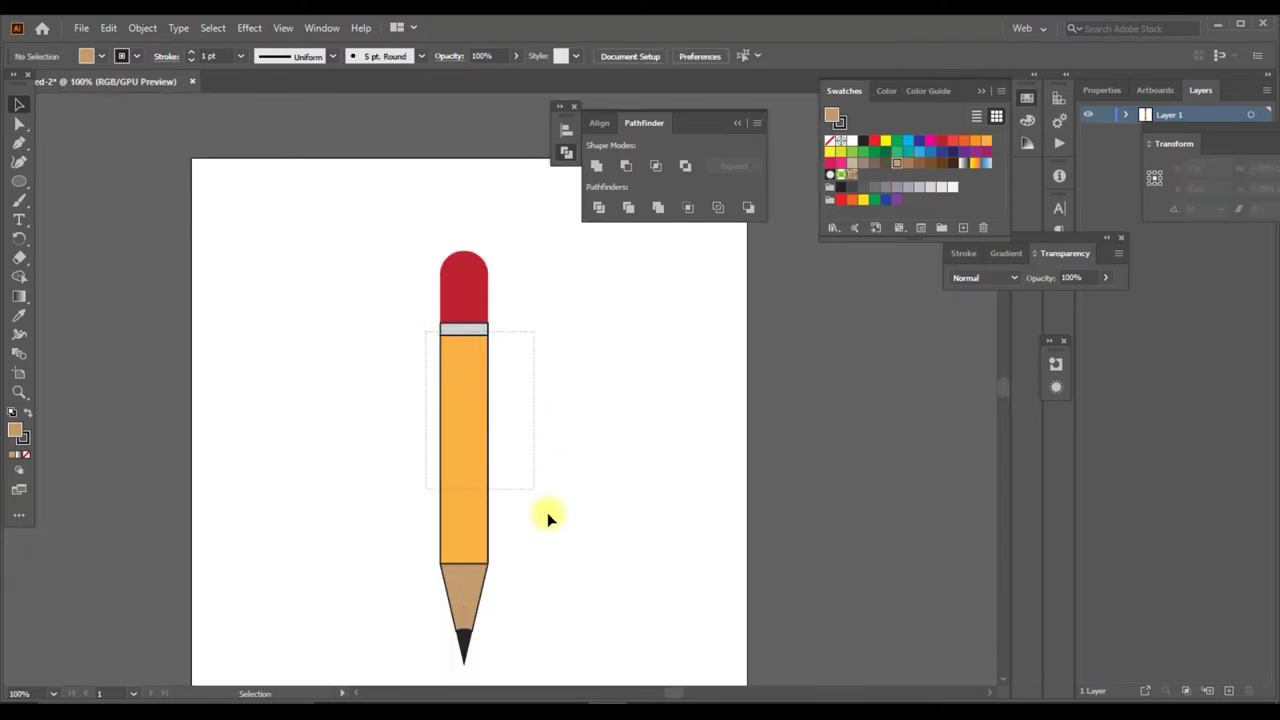
left_click_drag(561, 582, 561, 582)
left_click(28, 437)
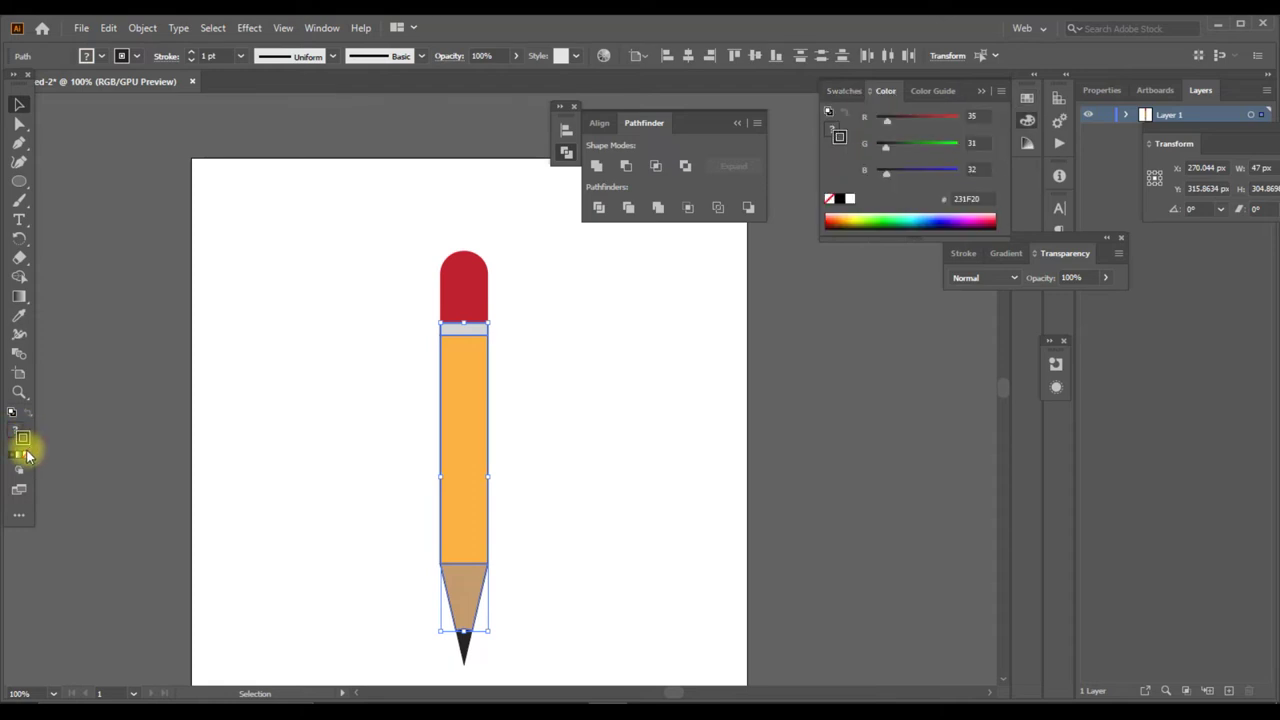
left_click(26, 456)
left_click(259, 443)
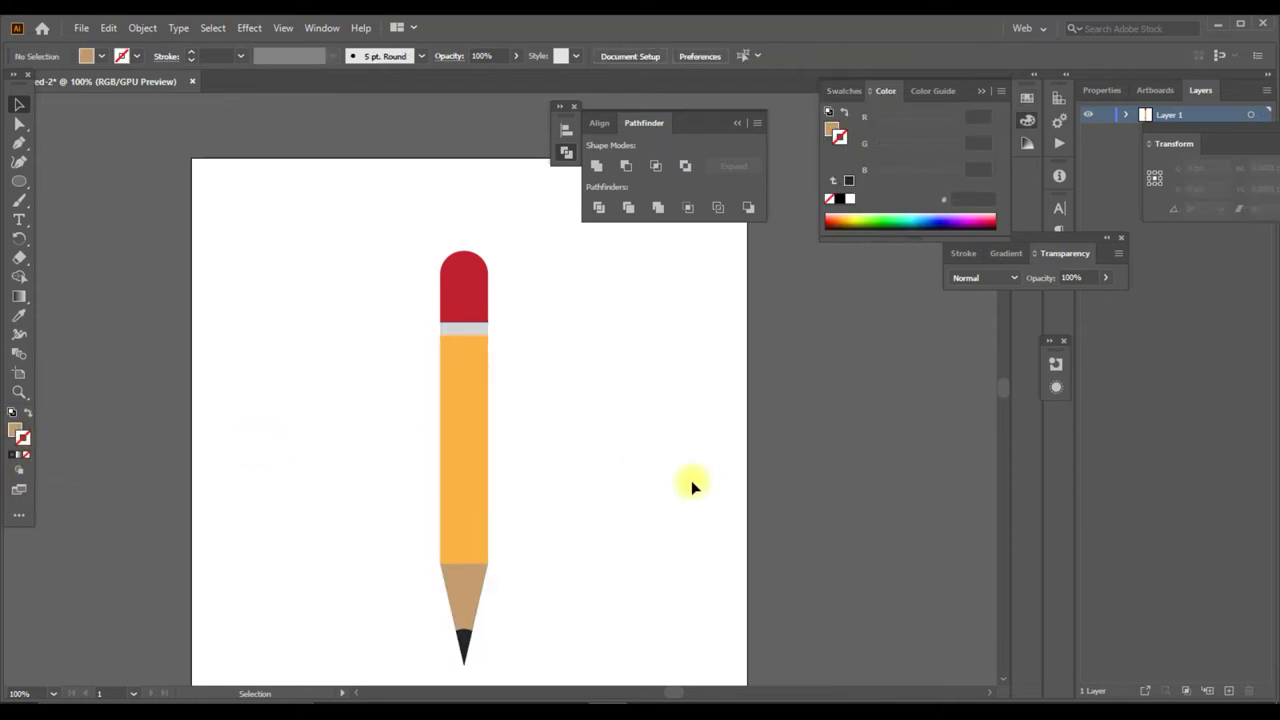
scroll(533, 560, "up", 2)
scroll(550, 500, "down", 2)
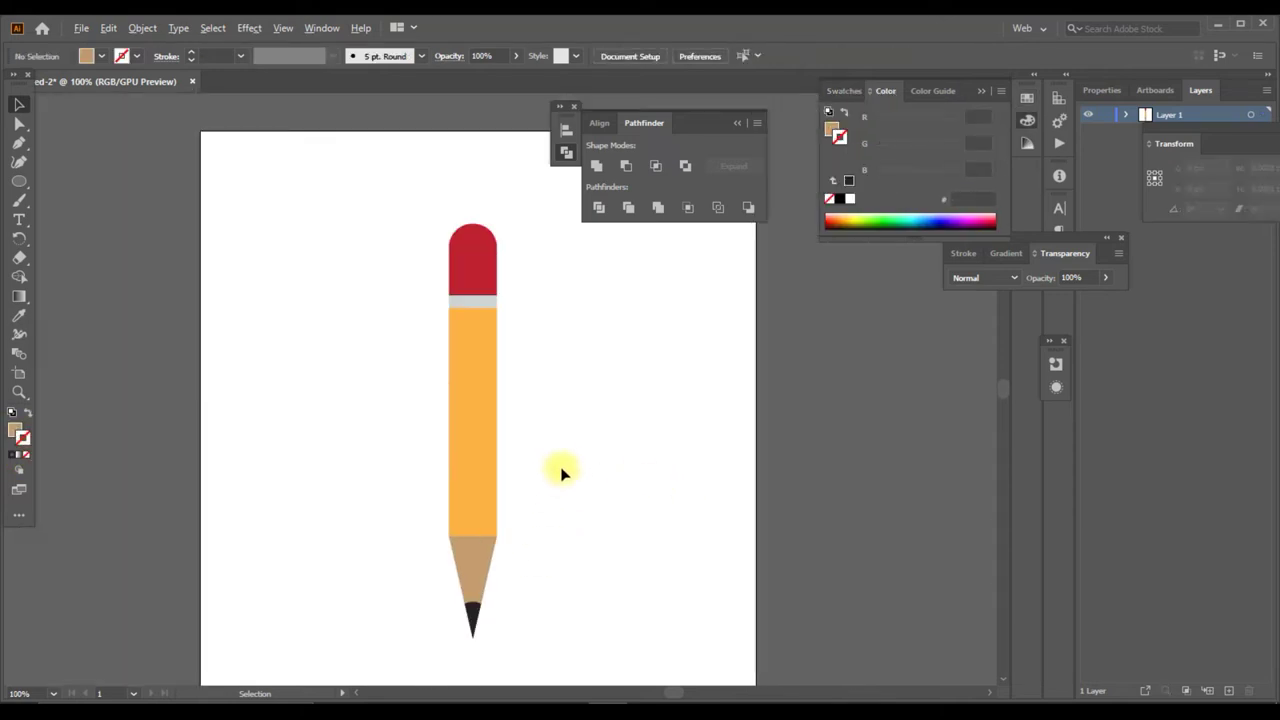
left_click_drag(560, 470, 572, 437)
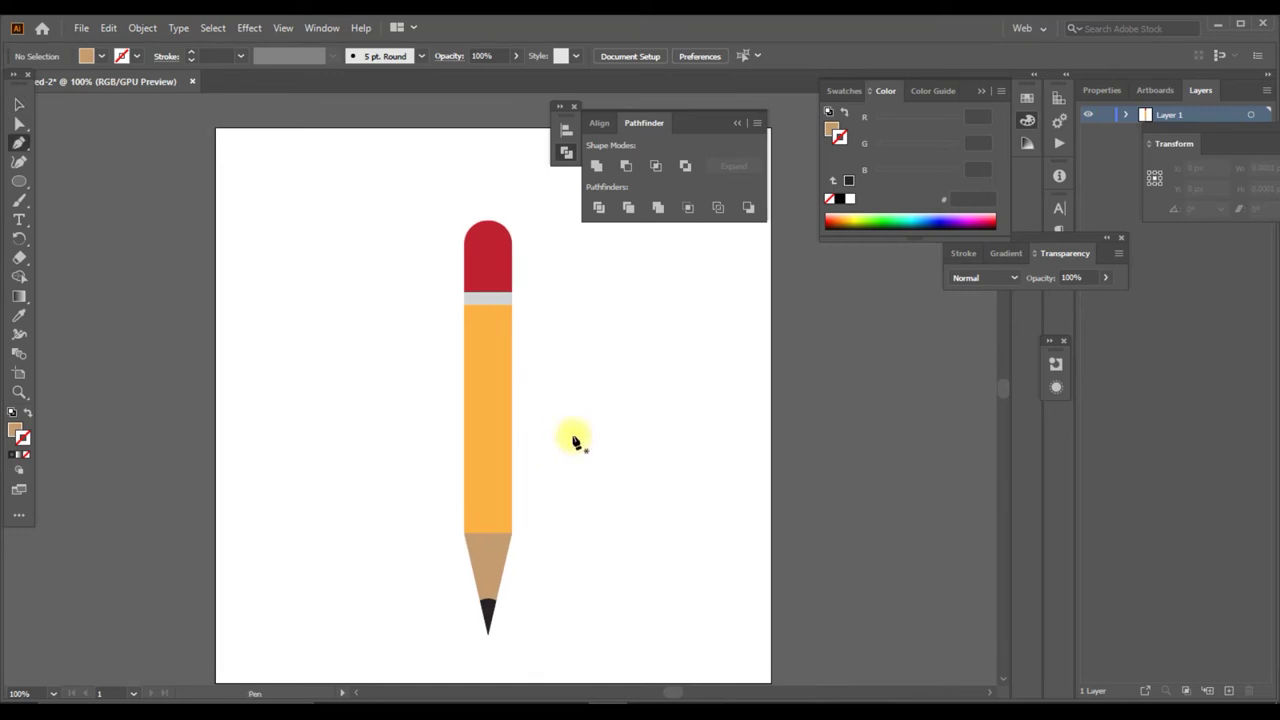
Step: Draw a vertical line down the pencil's centre with no fill and a 0.5 pt stroke
left_click(488, 220)
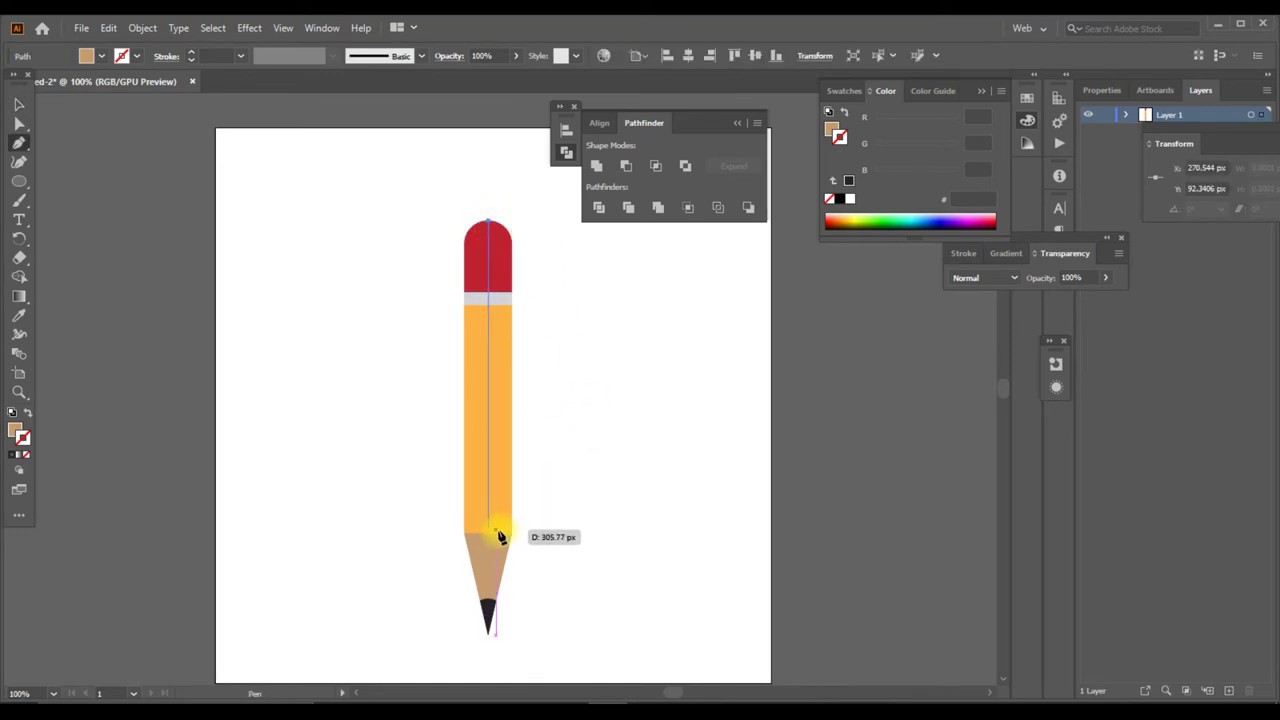
left_click(489, 533)
left_click(19, 105)
left_click(15, 430)
left_click(26, 456)
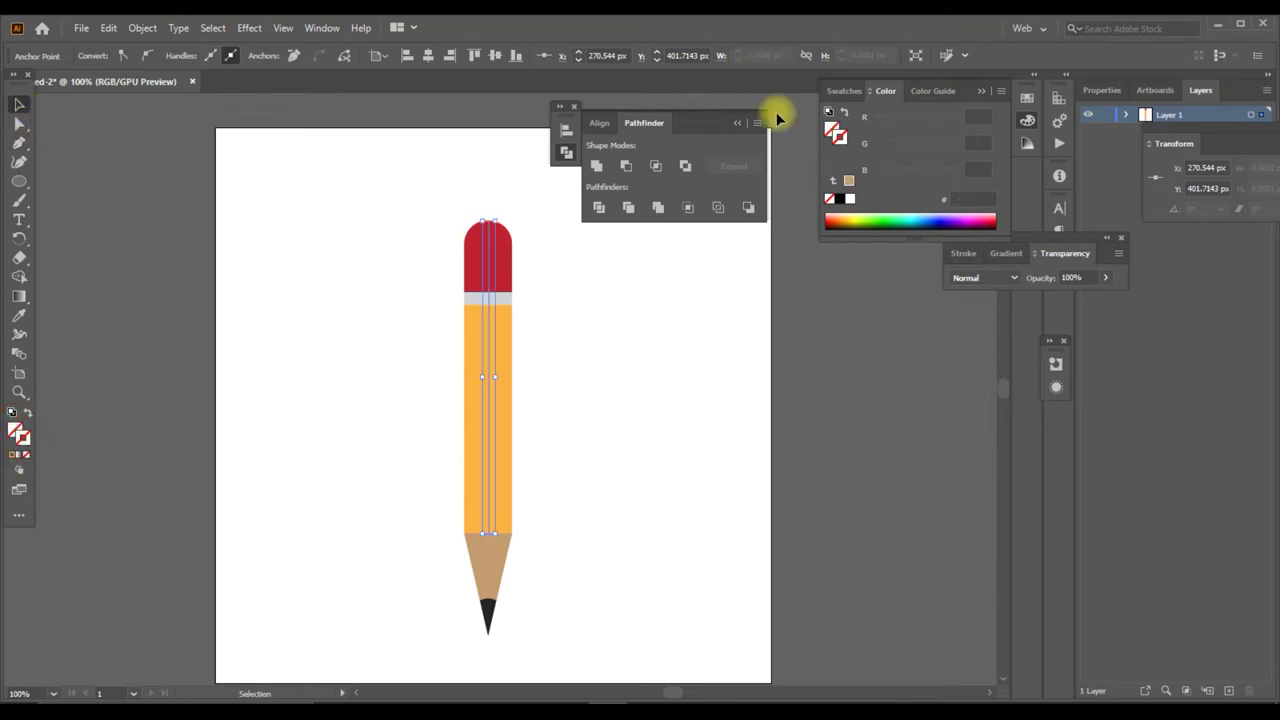
left_click(965, 253)
left_click(1057, 277)
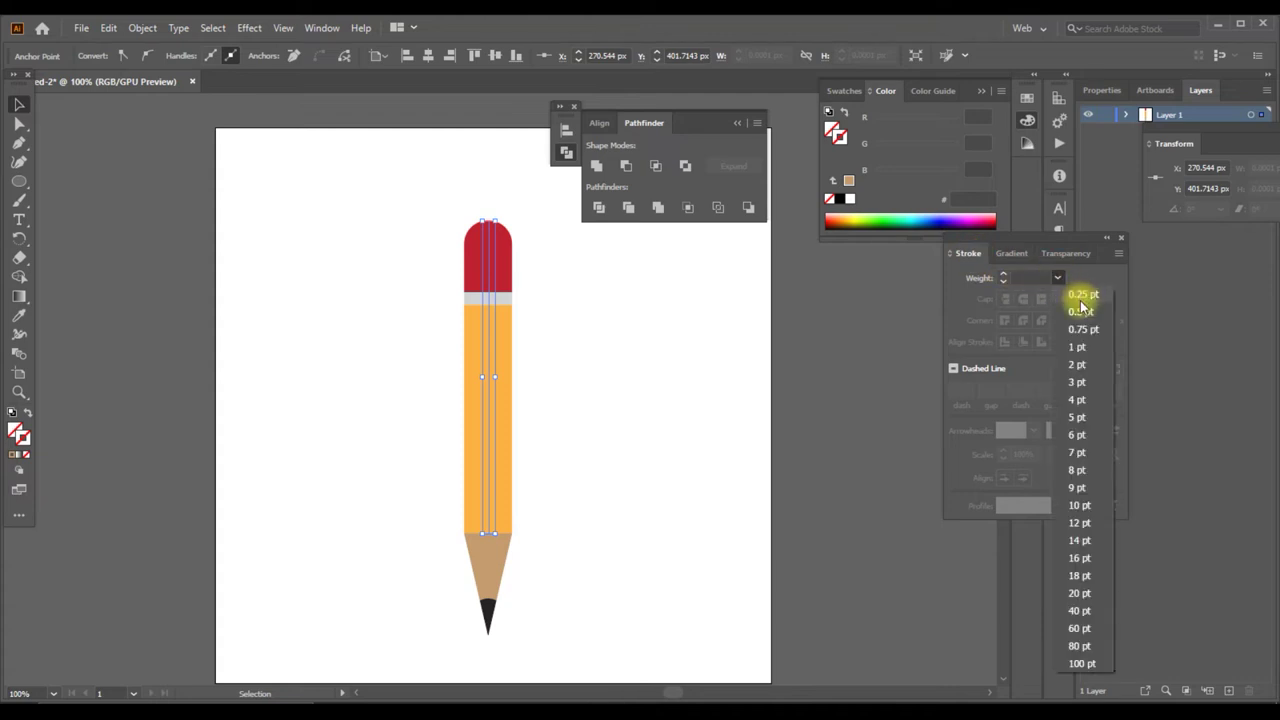
left_click(1081, 311)
left_click(651, 349)
Step: Extend the centre line's top end above the red cap
scroll(567, 296, "up", 1)
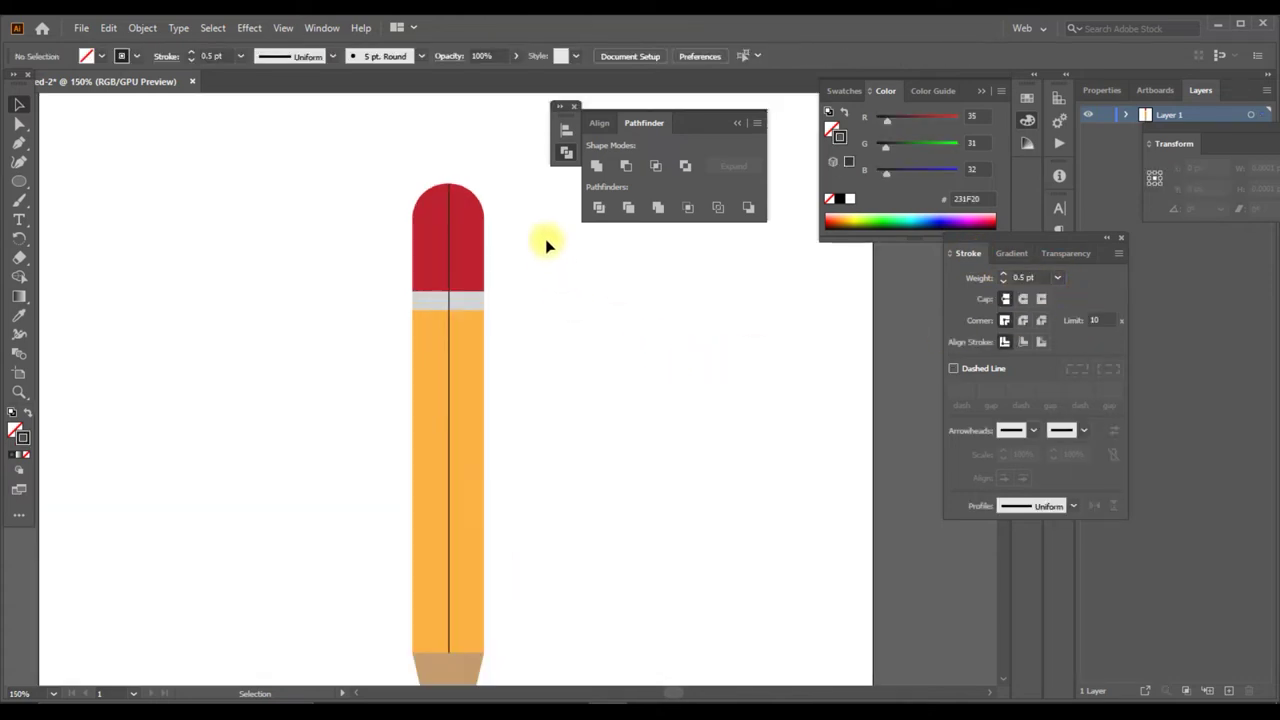
scroll(540, 230, "down", 1)
scroll(494, 201, "up", 3)
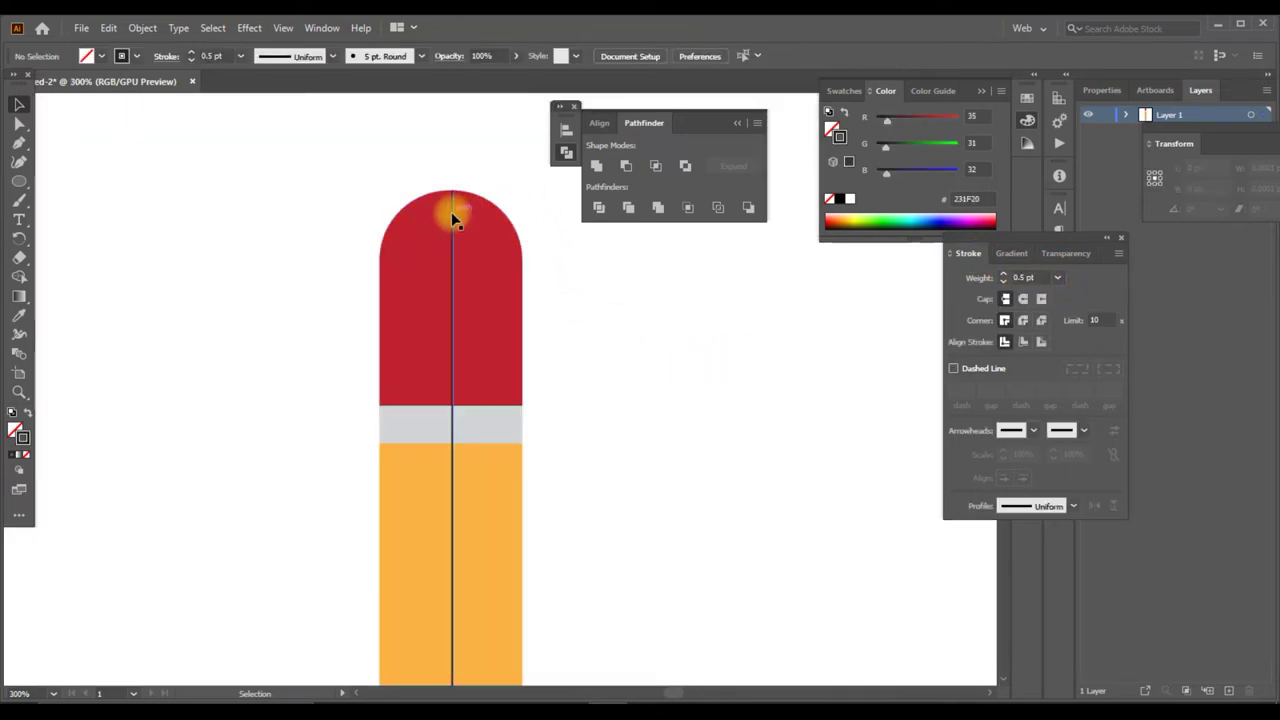
left_click(456, 195)
left_click_drag(454, 191, 452, 180)
left_click(489, 180)
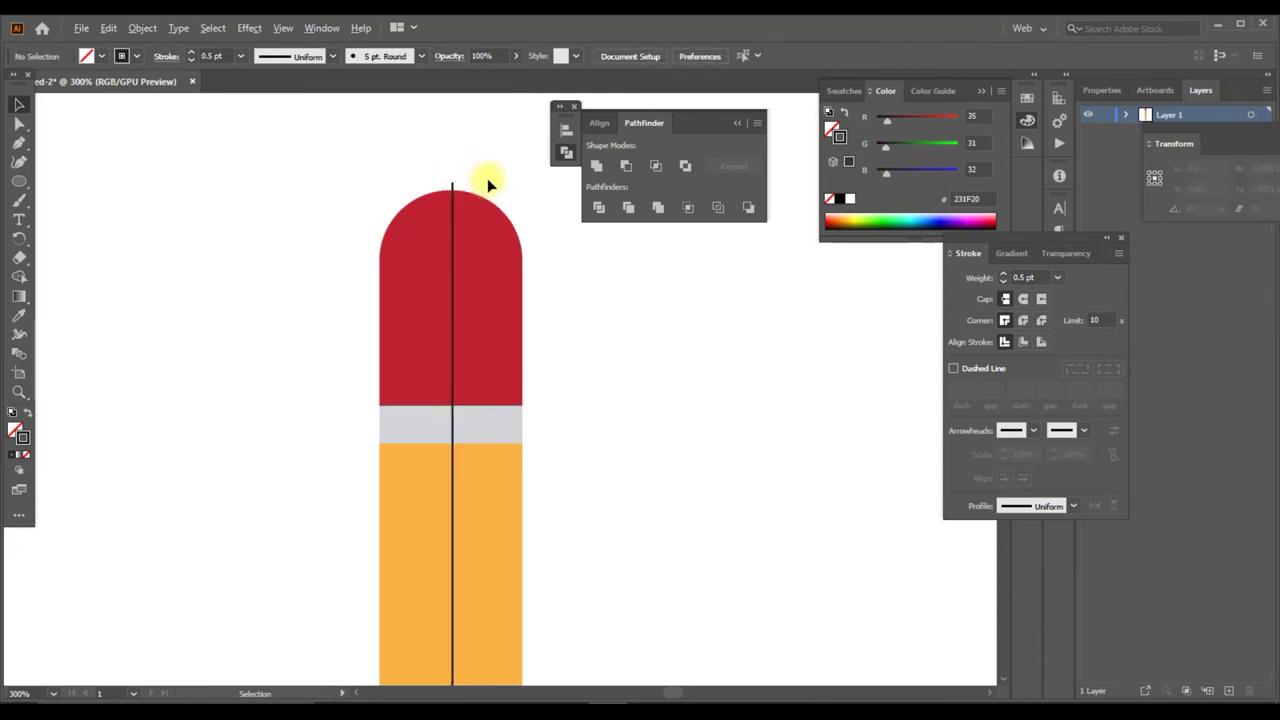
scroll(508, 183, "down", 2)
Step: Divide the pencil parts along the centre line and ungroup them
left_click_drag(514, 173, 462, 543)
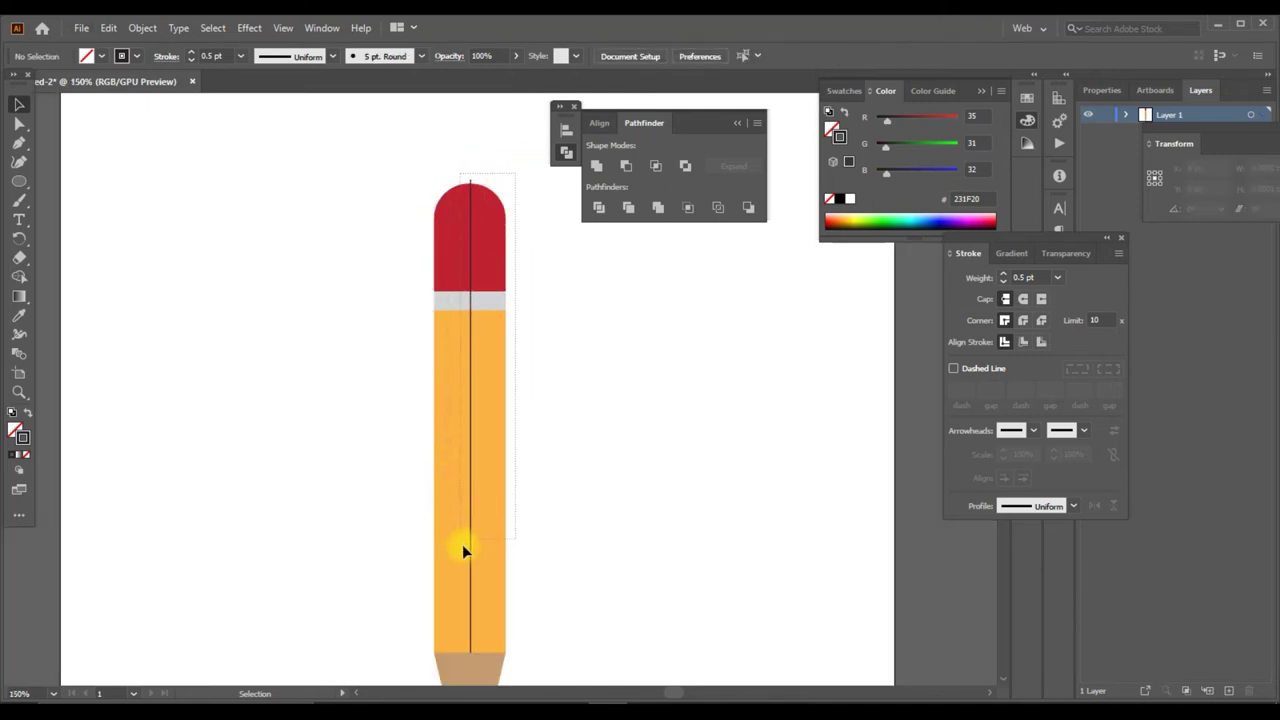
left_click_drag(462, 600, 463, 602)
left_click(600, 209)
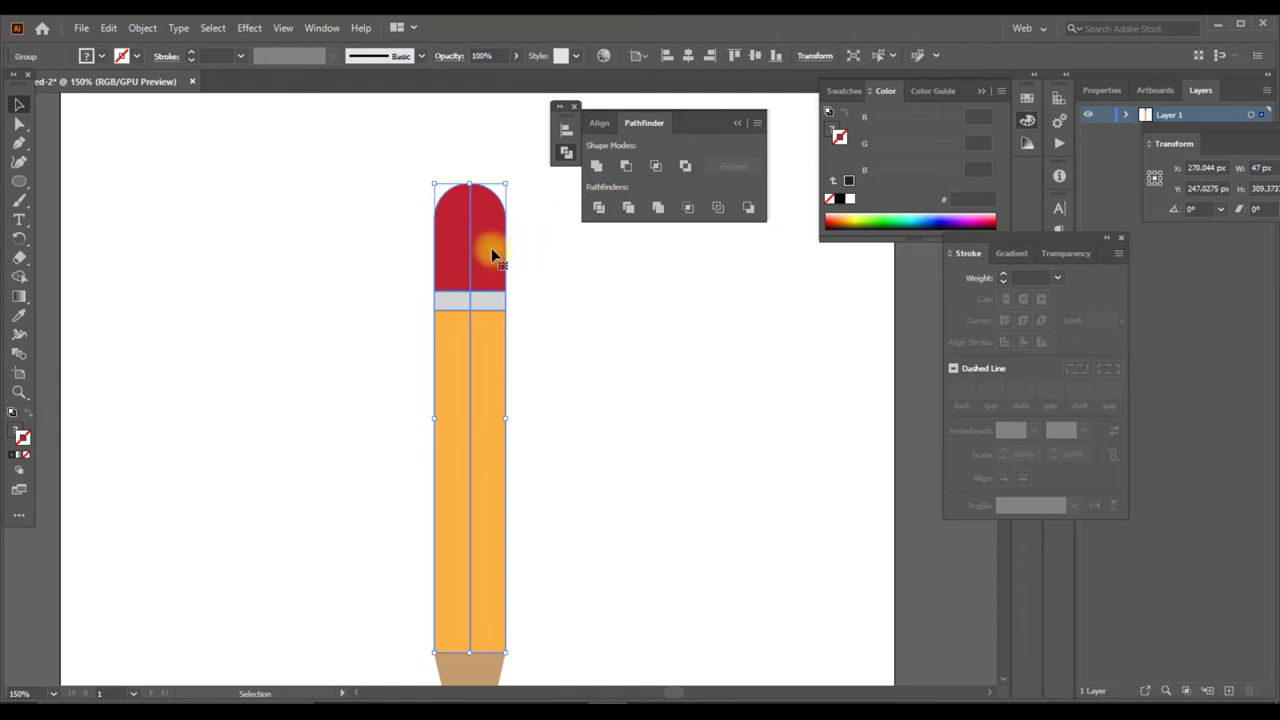
right_click(491, 251)
left_click(586, 374)
left_click(474, 165)
Step: Select the right half of the red cap to check the split
scroll(509, 309, "up", 4)
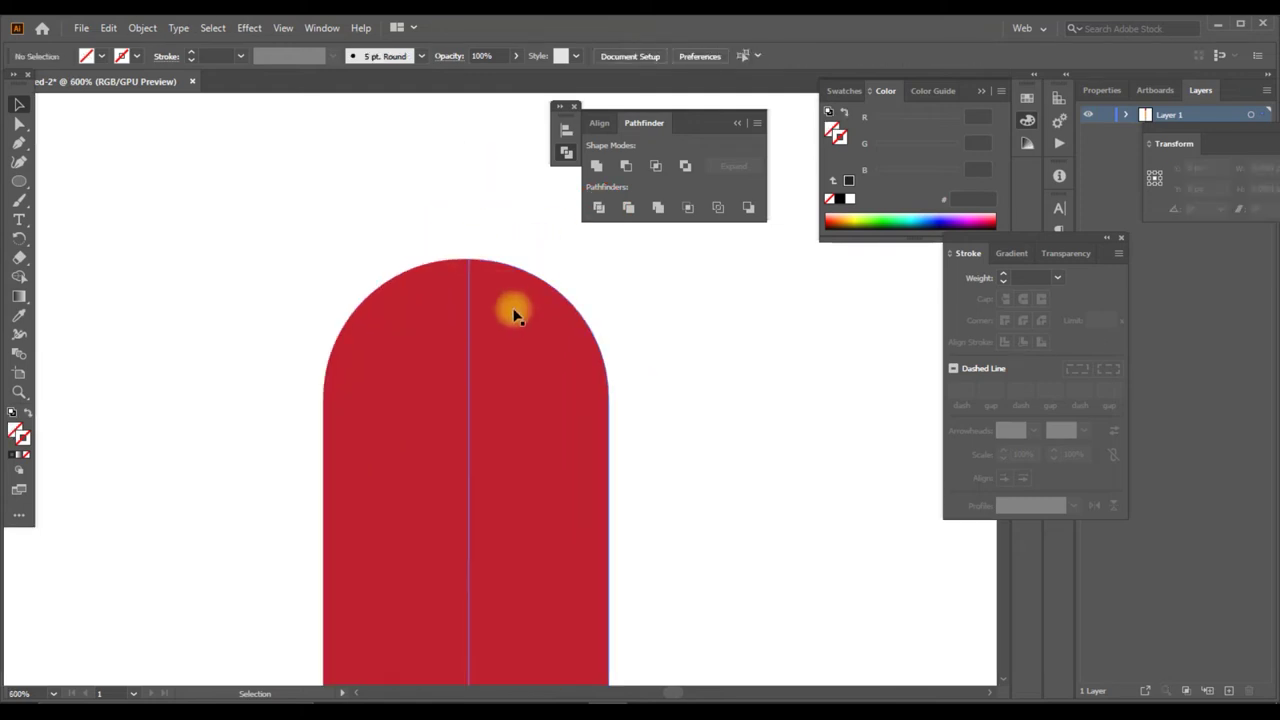
left_click(517, 252)
scroll(533, 412, "down", 3)
scroll(606, 329, "down", 2)
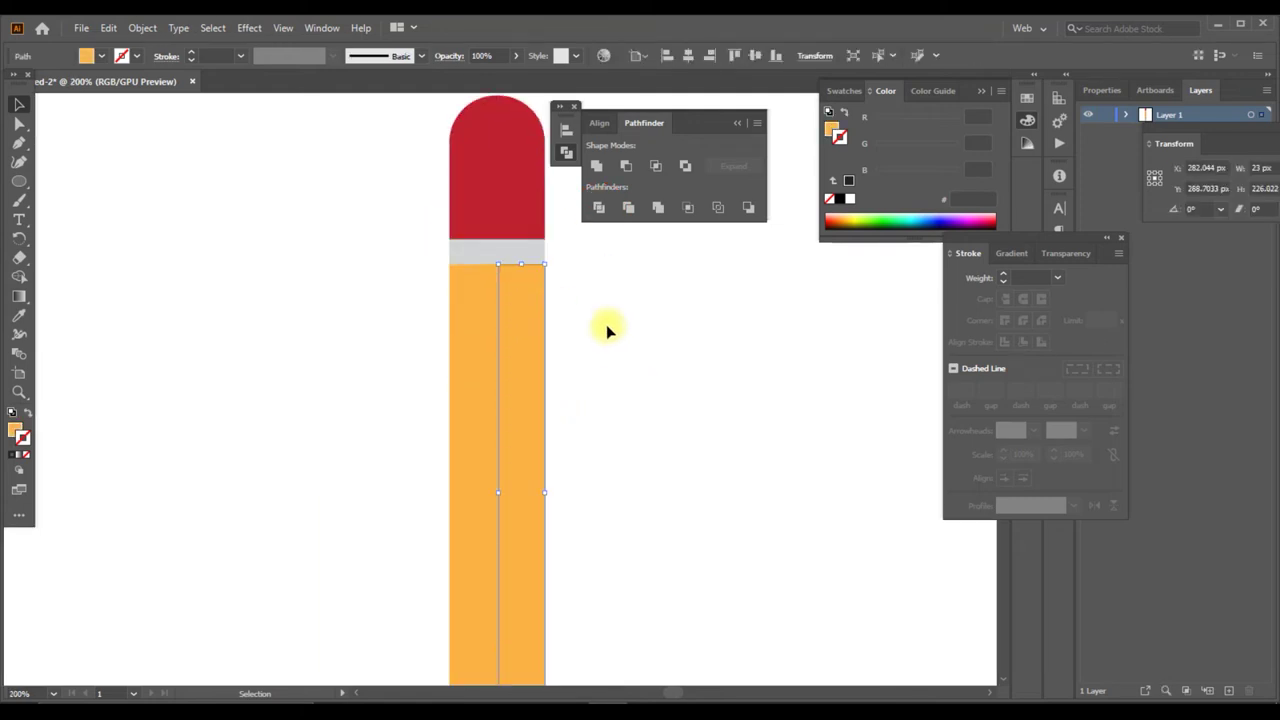
scroll(620, 400, "down", 3)
left_click(620, 432)
scroll(560, 500, "up", 1)
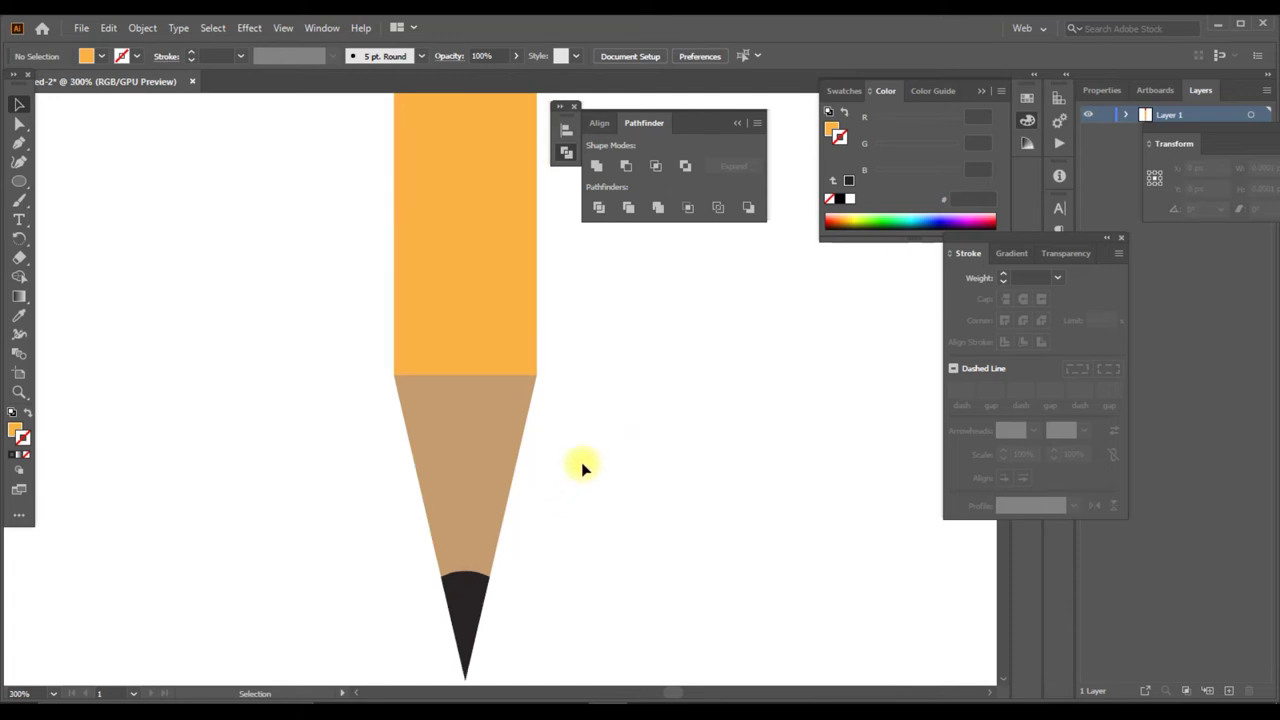
Step: Pen a vertical line through the tan cone with no fill and a 0.5 pt stroke
left_click(18, 142)
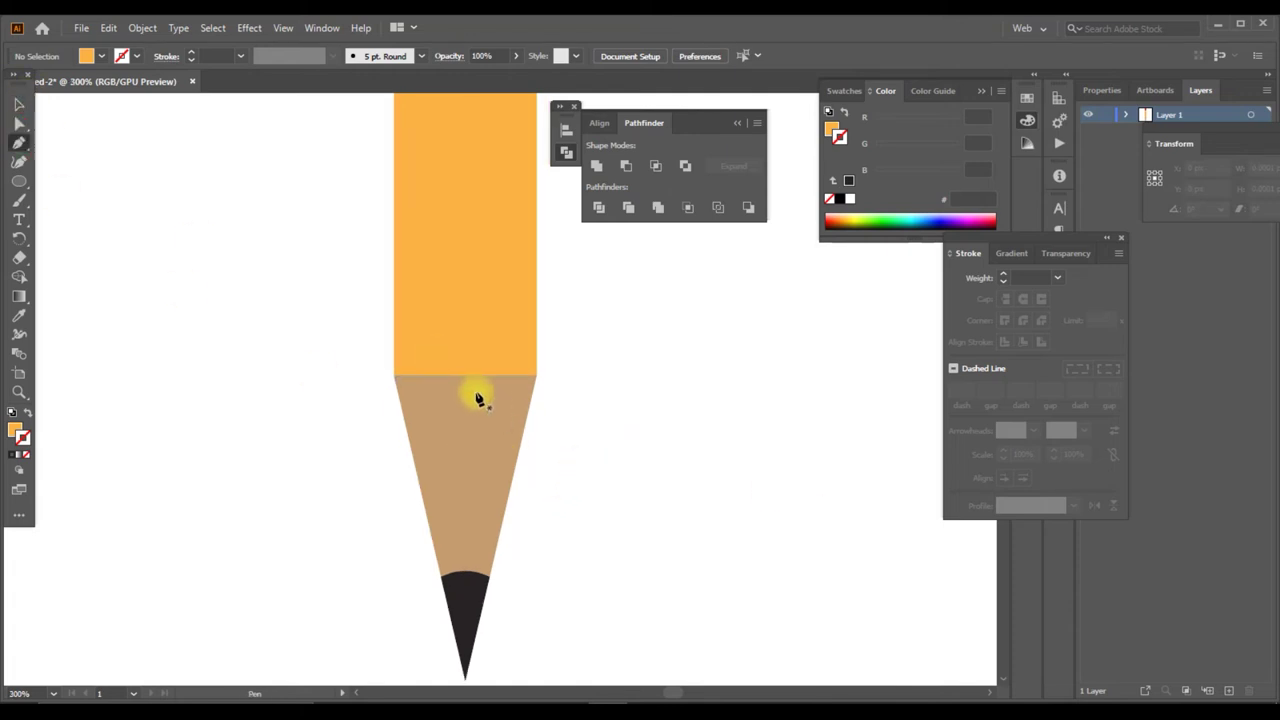
left_click(467, 376)
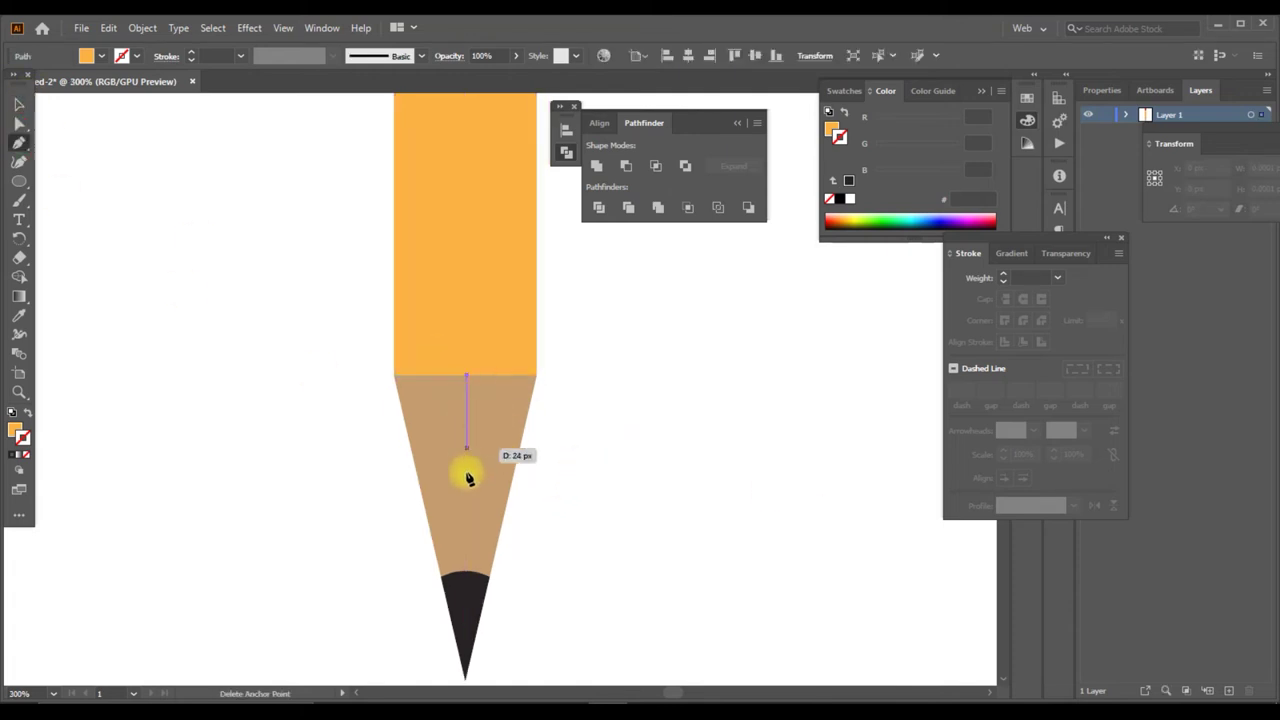
left_click(467, 576, "shift")
left_click(18, 104)
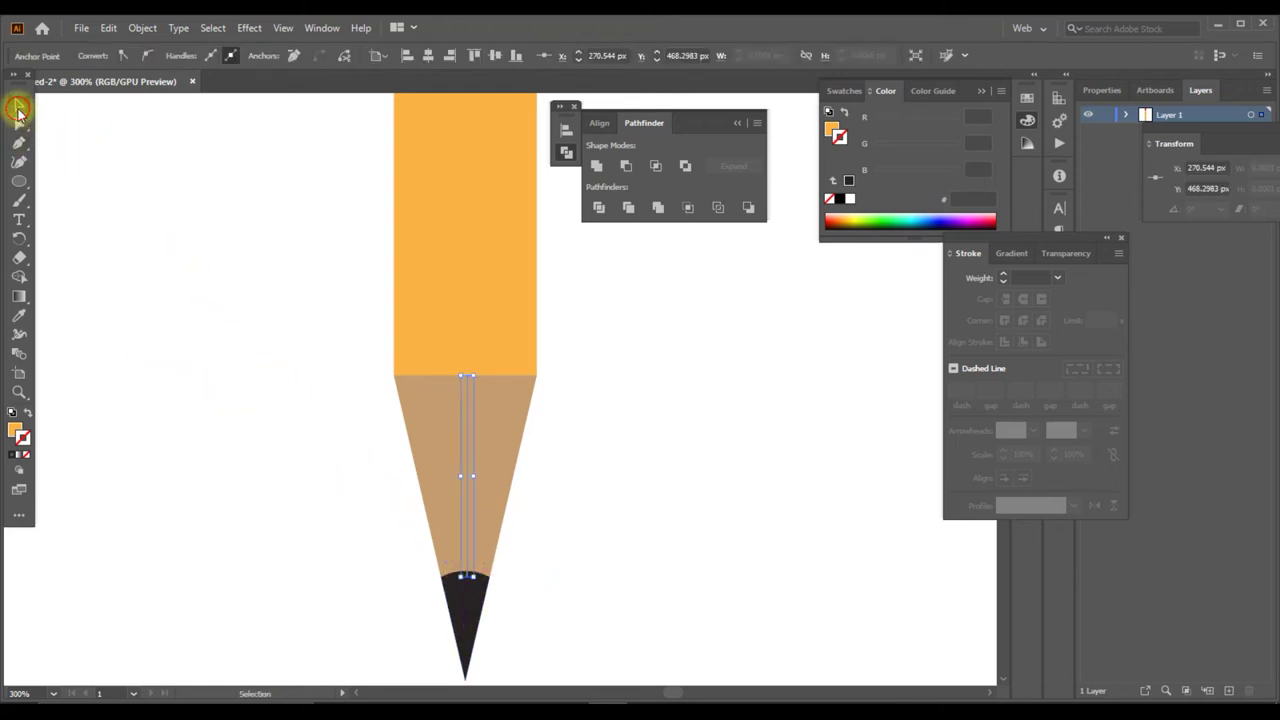
left_click(27, 454)
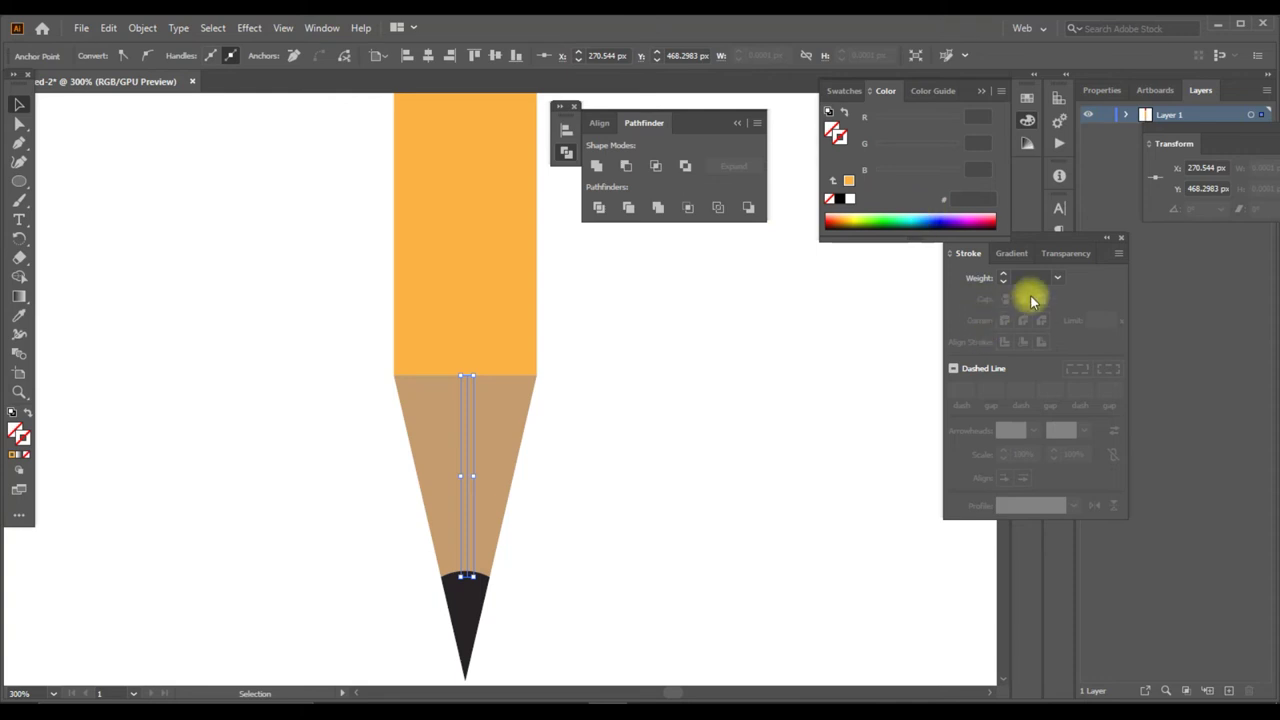
left_click(1057, 277)
left_click(1075, 296)
Step: Divide the tan cone along the line with Pathfinder Divide and ungroup the two halves
left_click(518, 422, "shift")
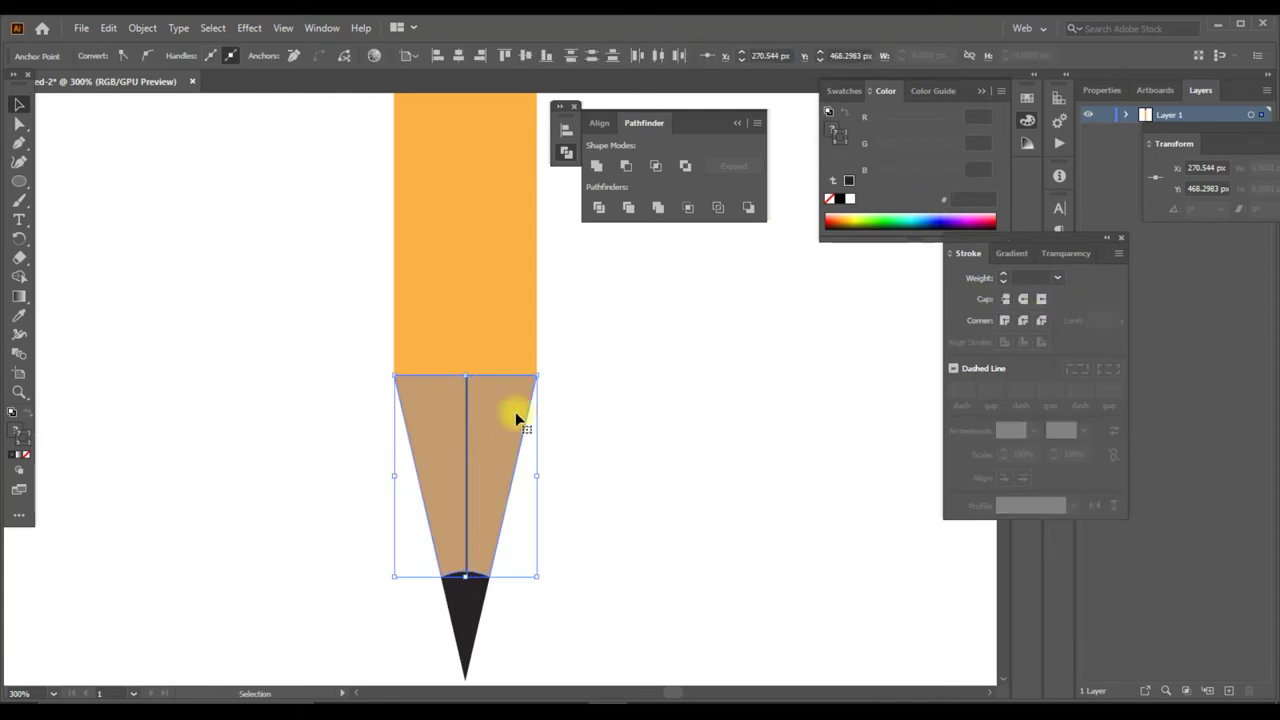
left_click(599, 209)
right_click(491, 414)
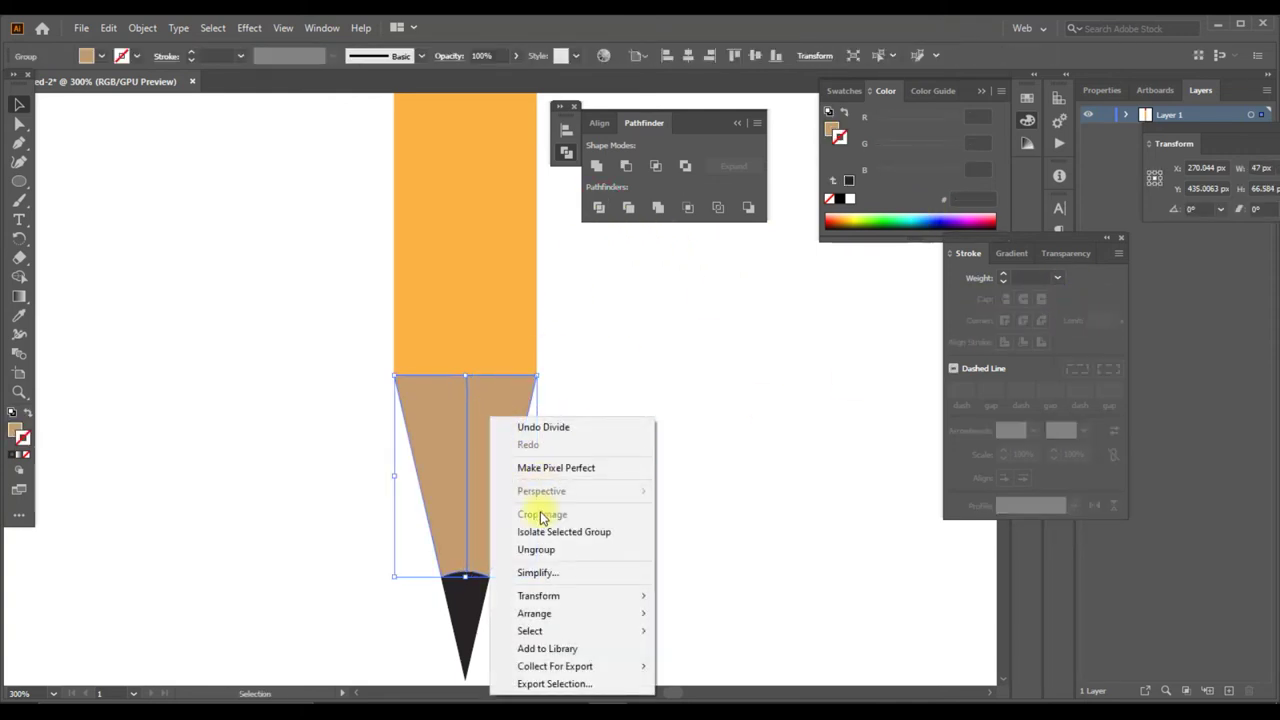
left_click(537, 509)
left_click(531, 543)
left_click_drag(510, 437, 548, 437)
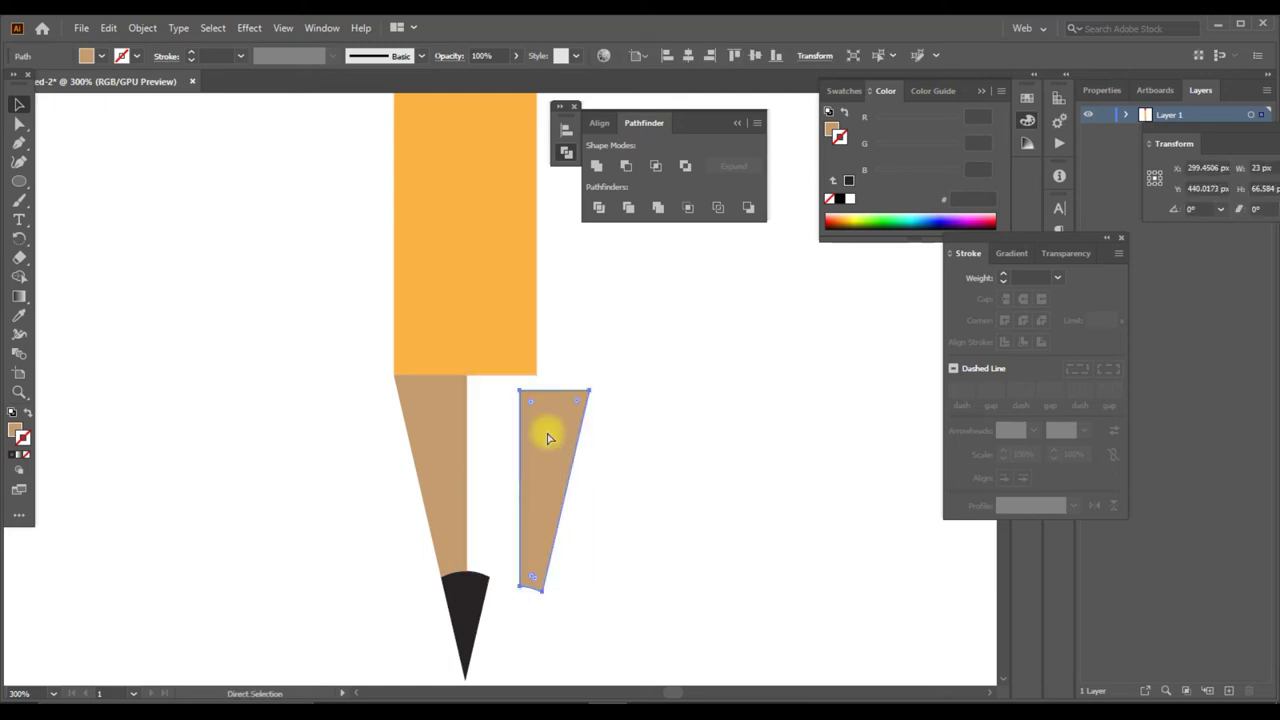
key("ctrl+z")
left_click(566, 420)
scroll(459, 552, "down", 2)
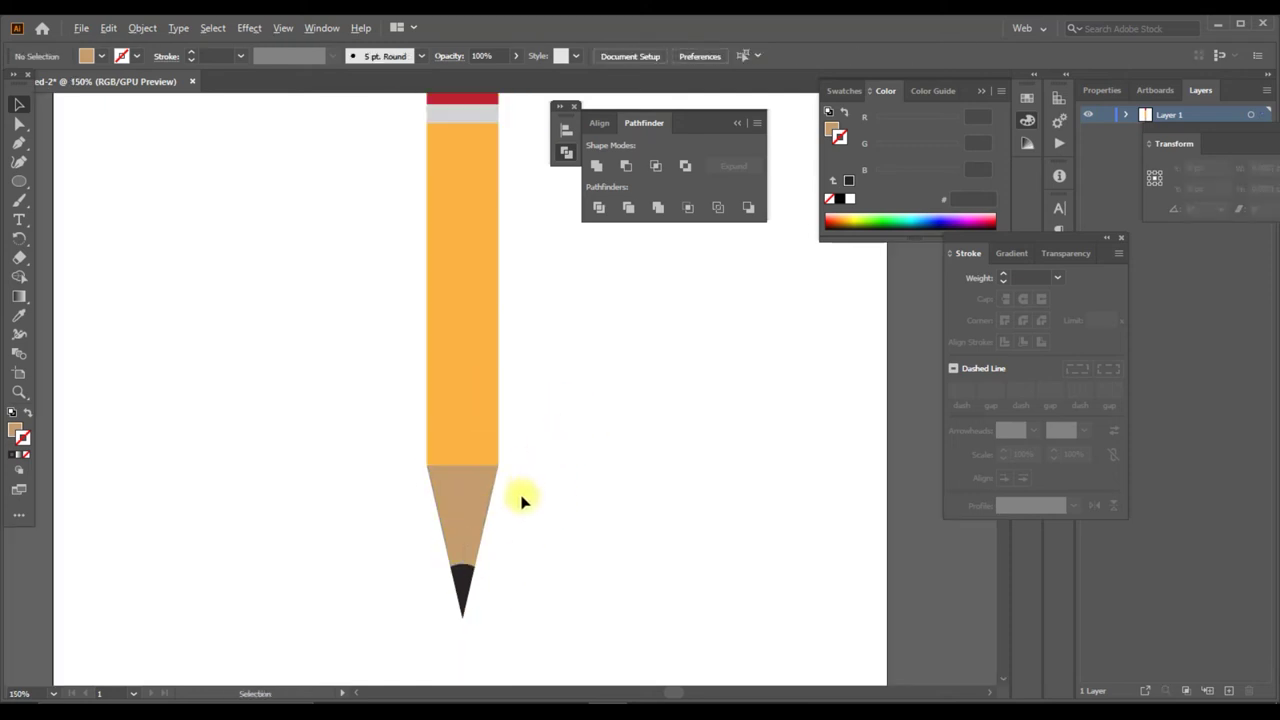
scroll(521, 500, "down", 1)
Step: Switch the Color panel to CMYK and darken the red cap's right half with added black
left_click(488, 234)
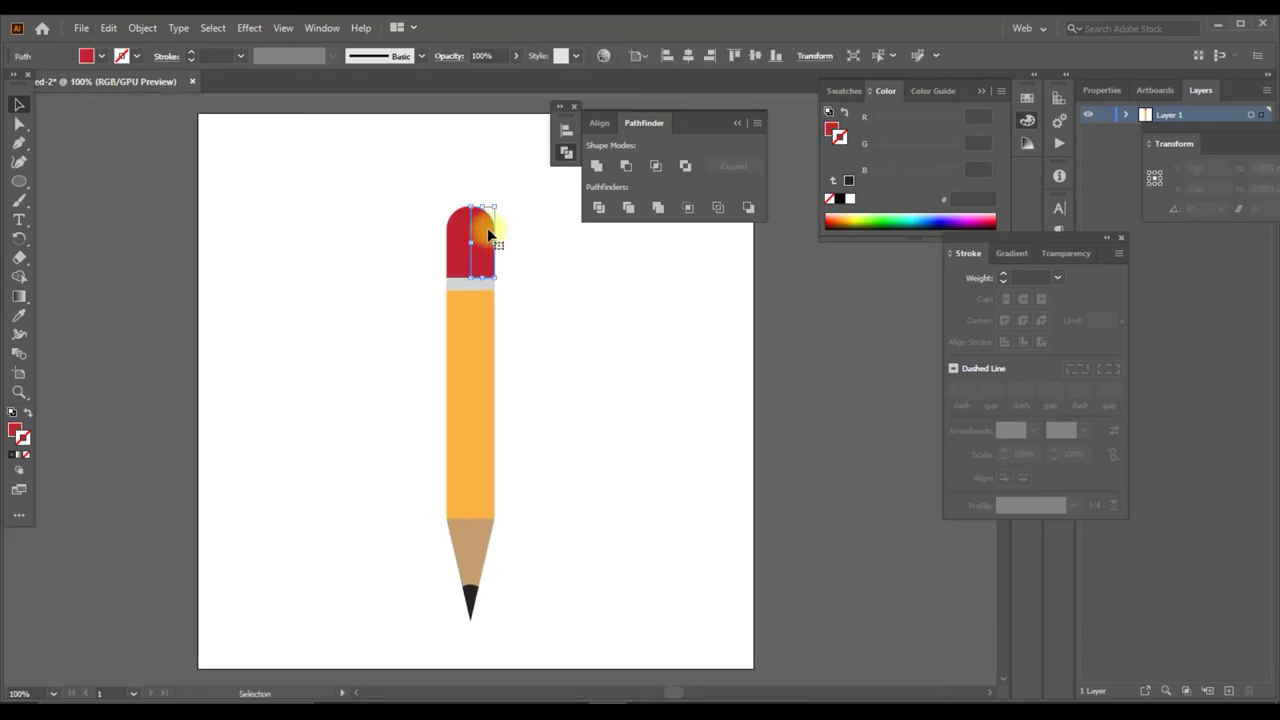
left_click(831, 131)
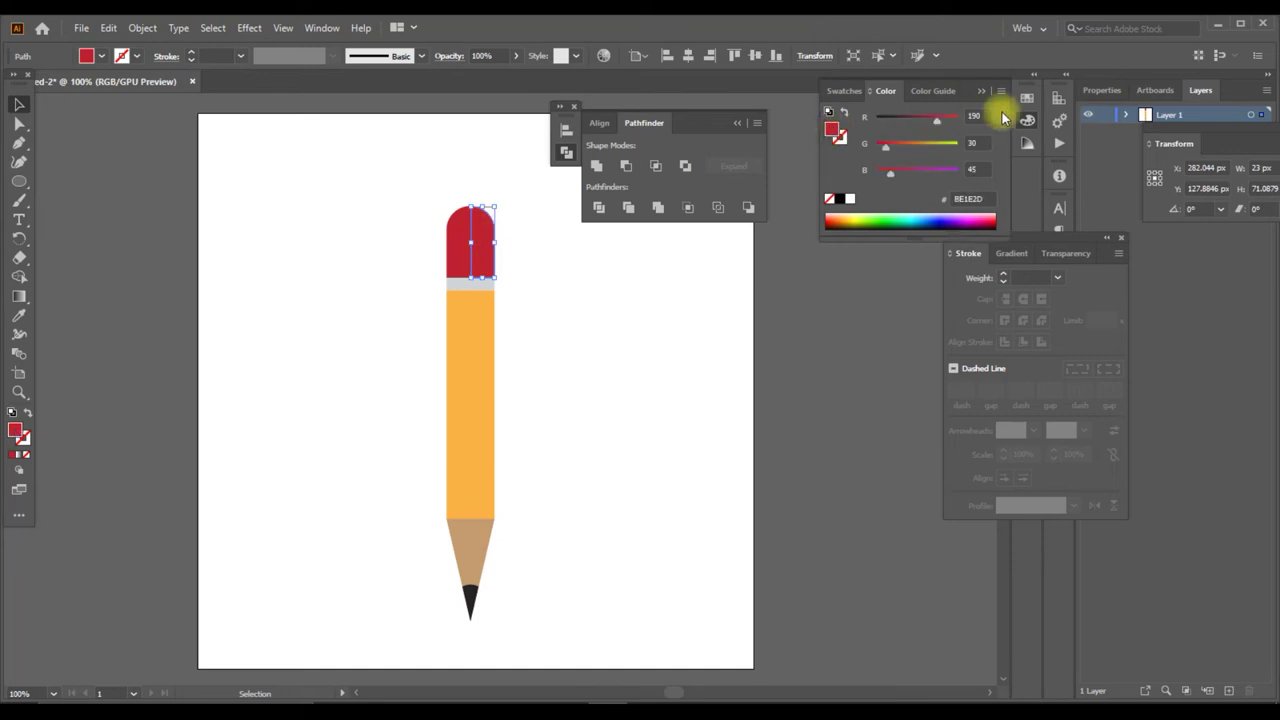
left_click(1000, 97)
left_click(1055, 168)
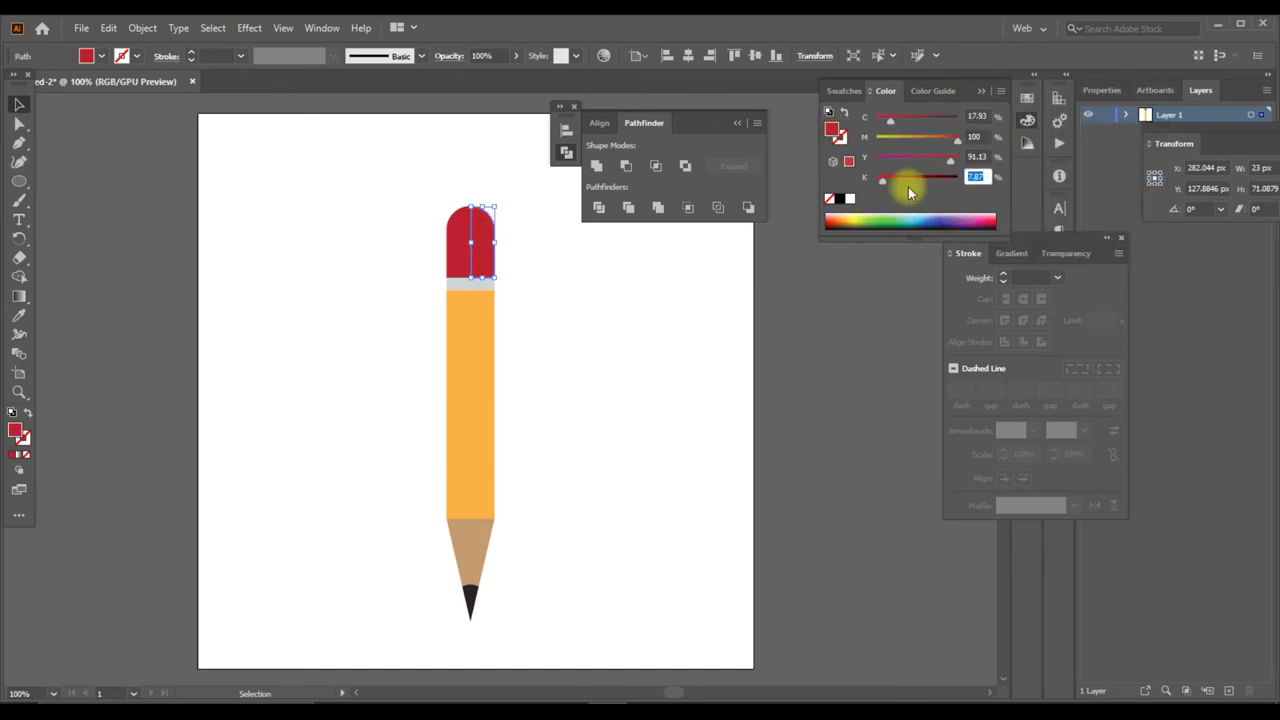
key("Tab")
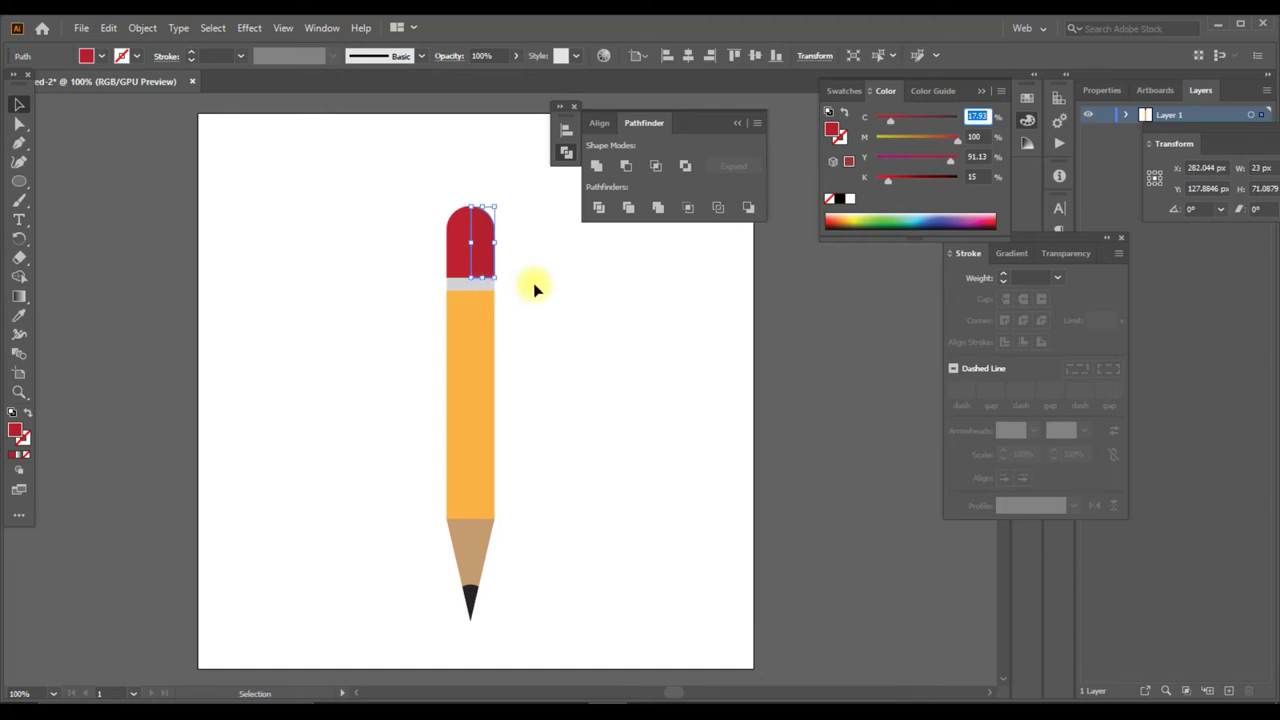
scroll(545, 275, "up", 1)
Step: Darken the right halves of the band, body and wooden tip, then marquee-select the whole pencil
left_click(434, 291)
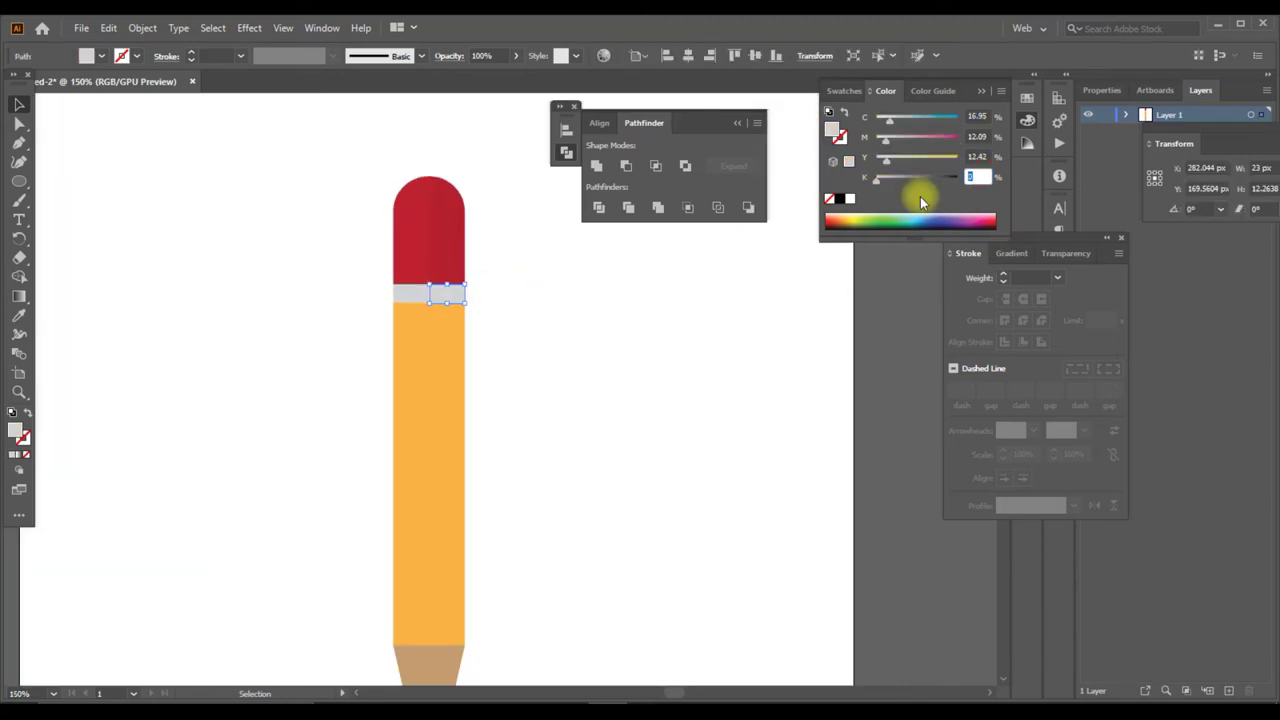
left_click(443, 349)
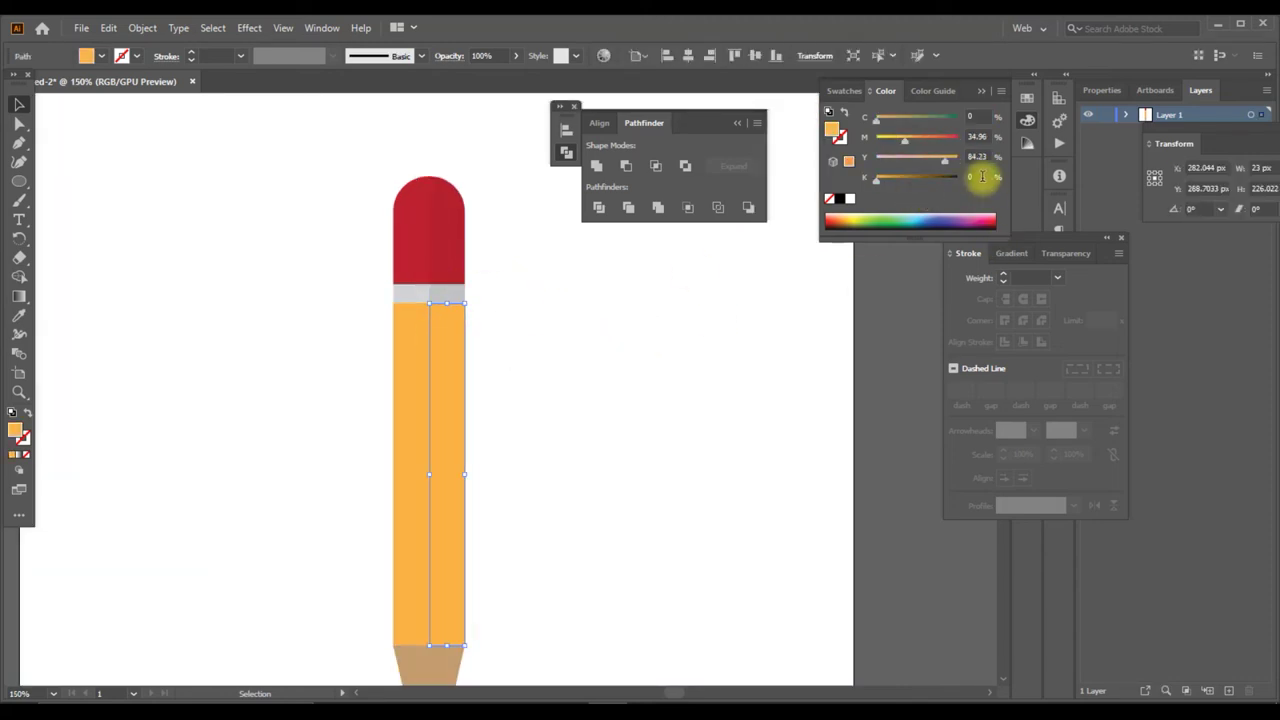
type("10")
key("Return")
scroll(473, 575, "down", 2)
left_click(447, 590)
left_click(975, 176)
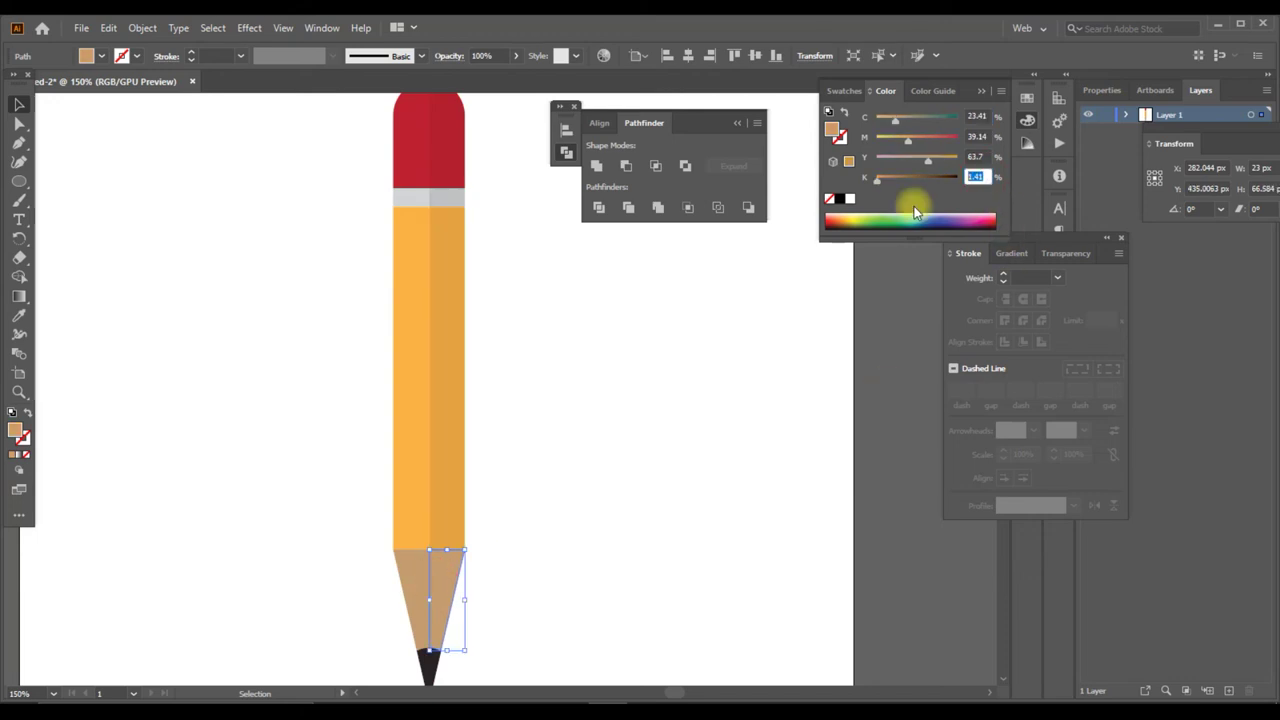
key("Return")
left_click(709, 517)
left_click_drag(607, 408, 603, 389)
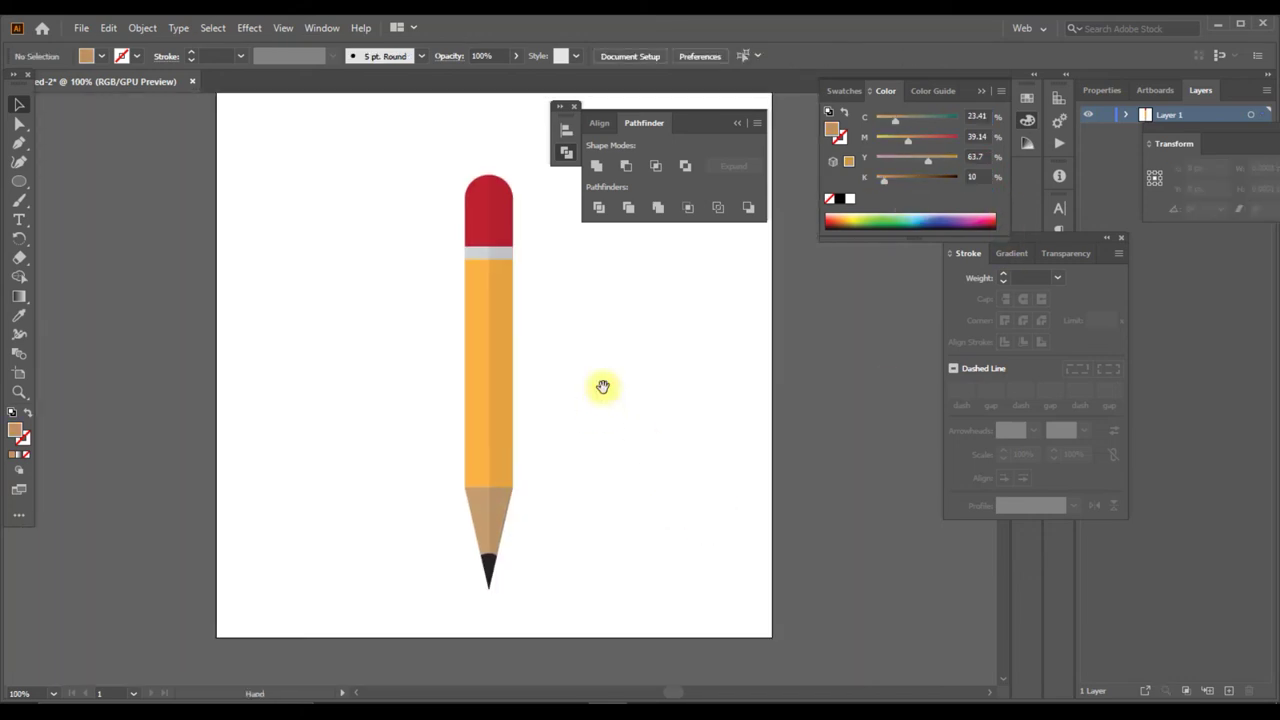
left_click_drag(555, 533, 546, 592)
Step: Group all the selected pencil pieces into one object
right_click(506, 325)
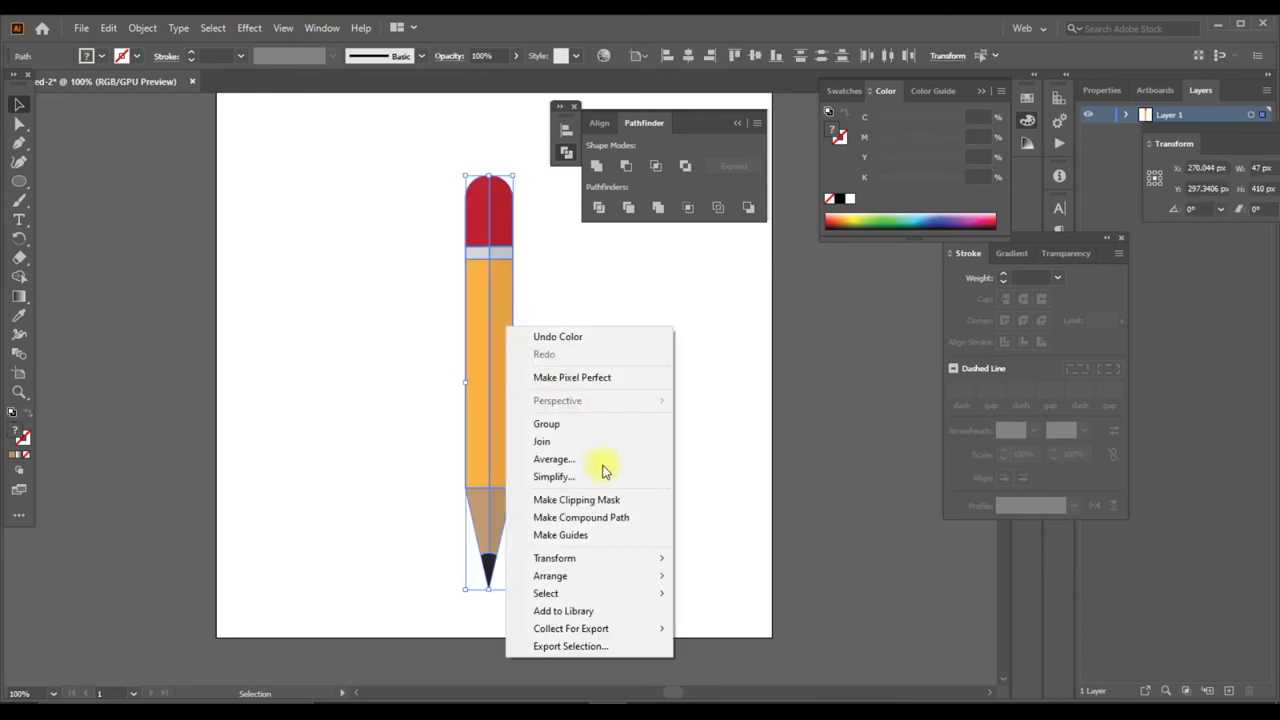
left_click(560, 424)
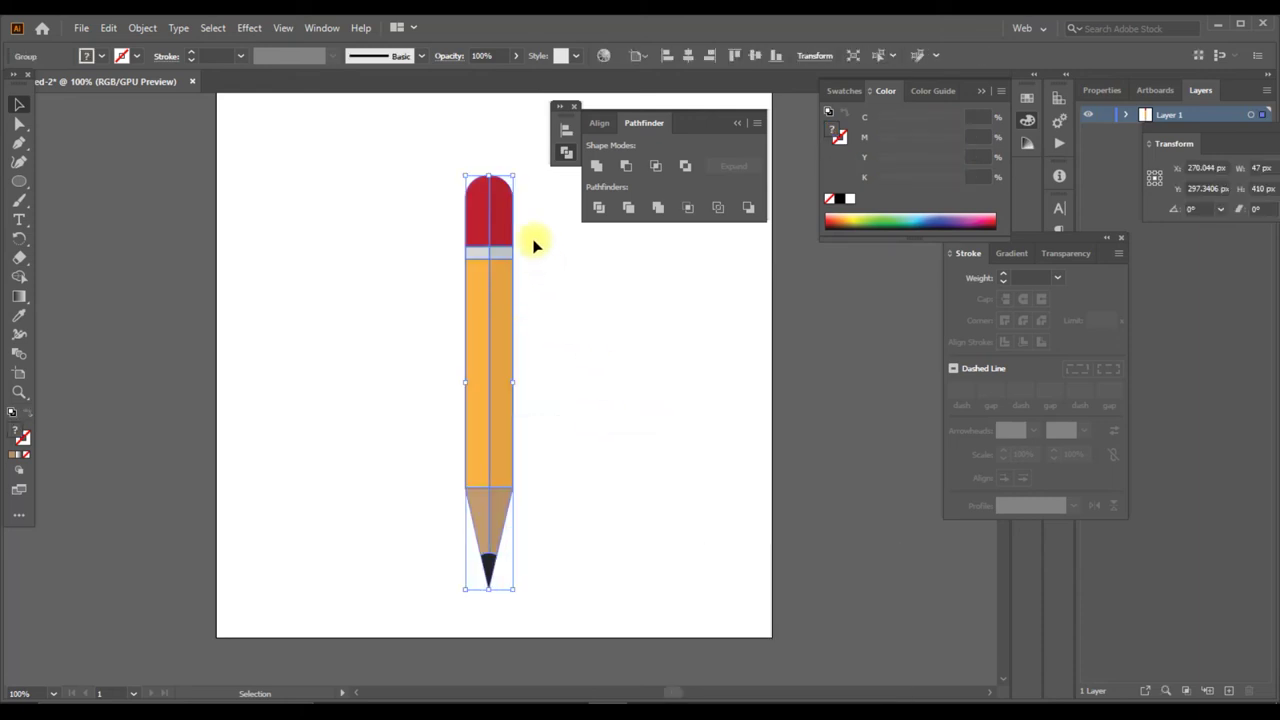
key("ctrl+minus")
left_click(571, 357)
Step: Rotate the pencil group 90° so it lies horizontally with the tip pointing left
left_click(530, 275)
mouse_move(529, 252)
left_mouse_down()
mouse_move(630, 423)
mouse_move(553, 383)
left_mouse_up()
key("ctrl+shift+a")
key("ctrl+plus")
left_click(567, 405)
left_click(733, 425)
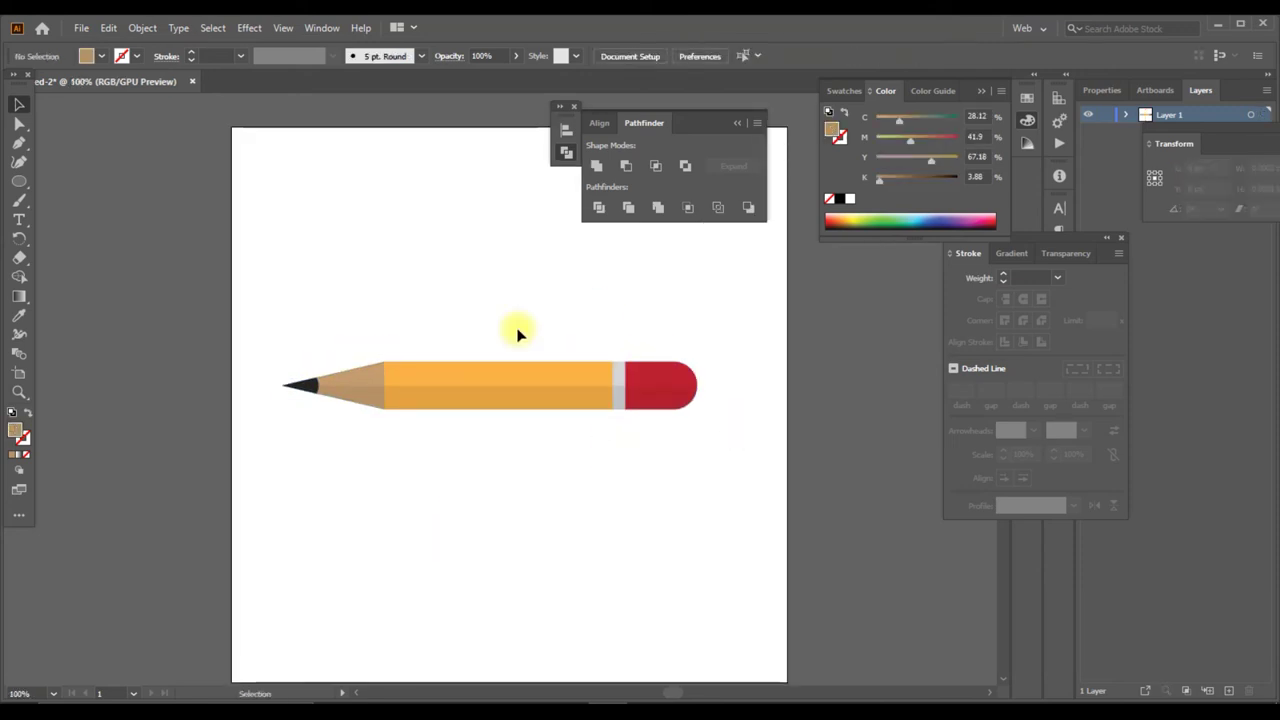
Step: Draw a thin black ellipse under the pencil and send it to the back
left_click_drag(15, 181, 78, 199)
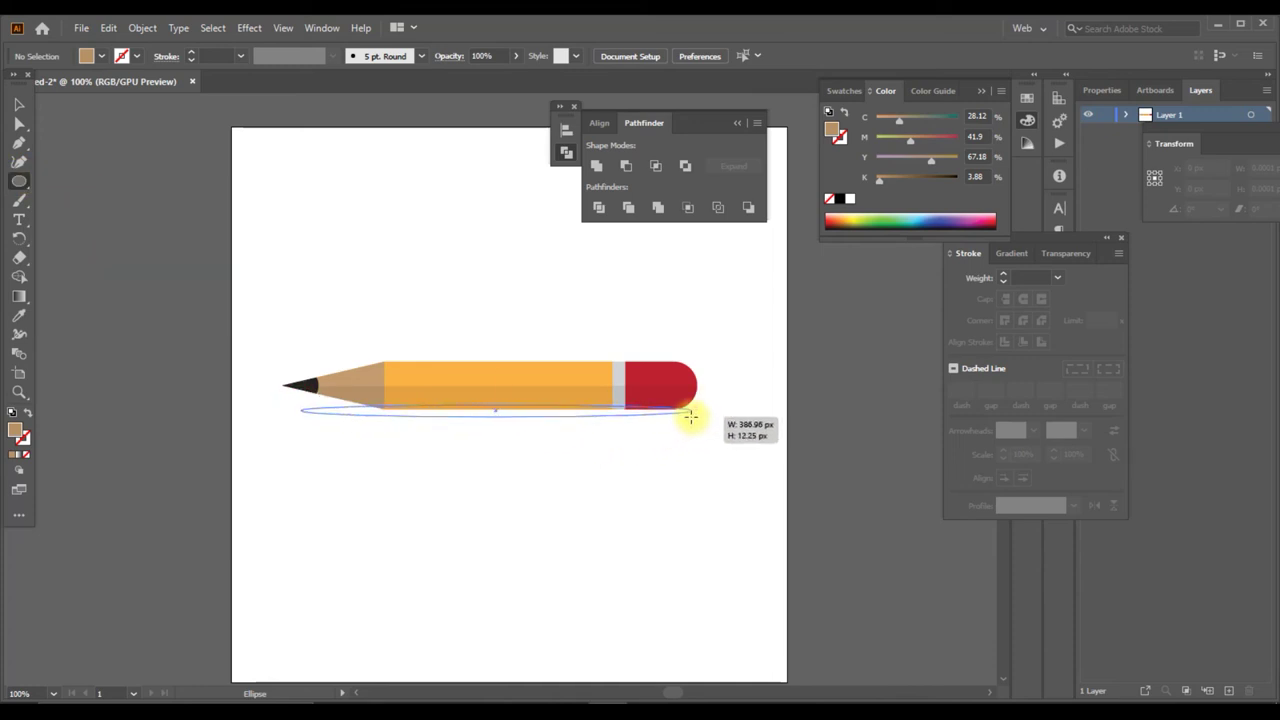
left_click_drag(301, 404, 694, 416)
left_click(18, 104)
right_click(607, 416)
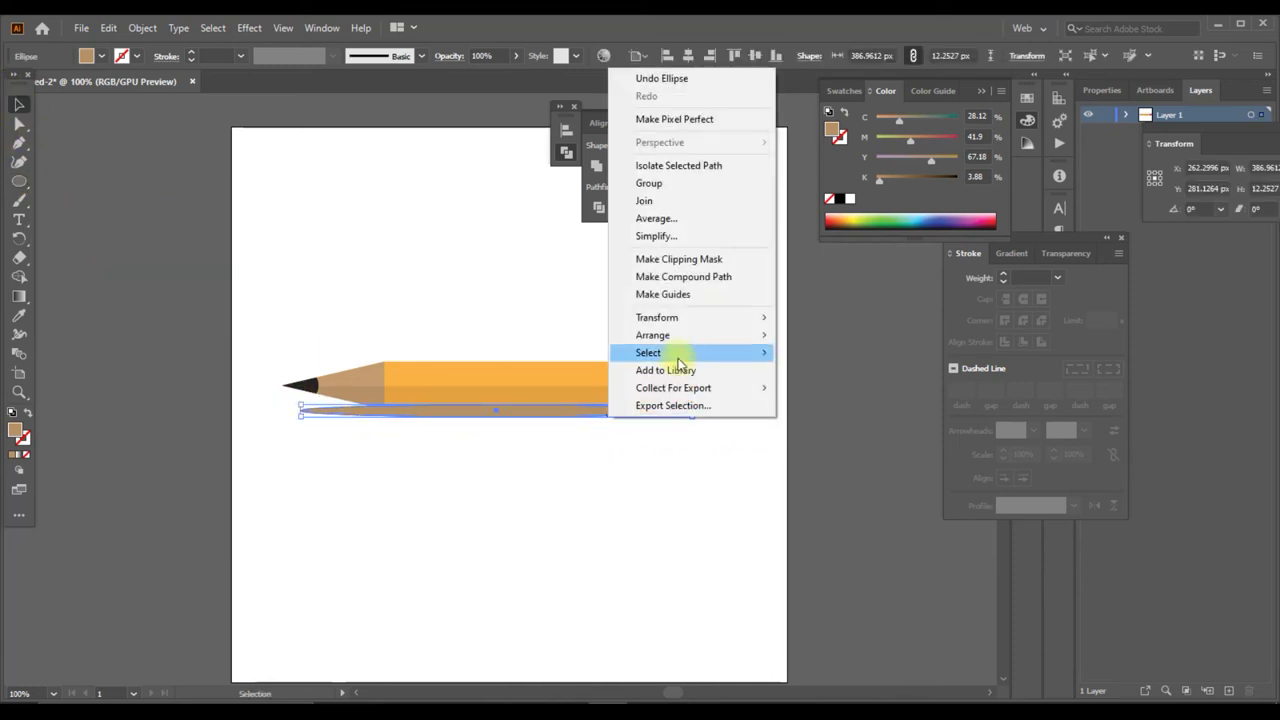
left_click(812, 391)
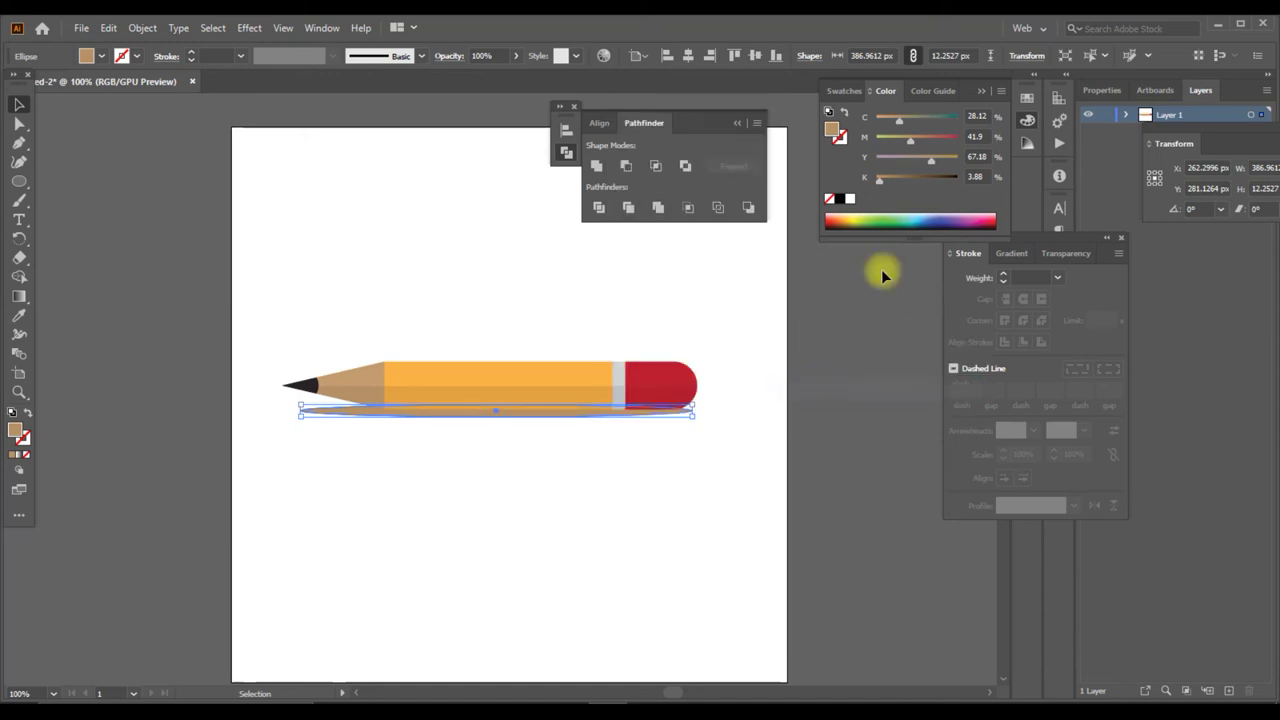
left_click(844, 90)
left_click(845, 188)
Step: Apply a Gaussian Blur to the ellipse to soften the shadow
left_click(249, 27)
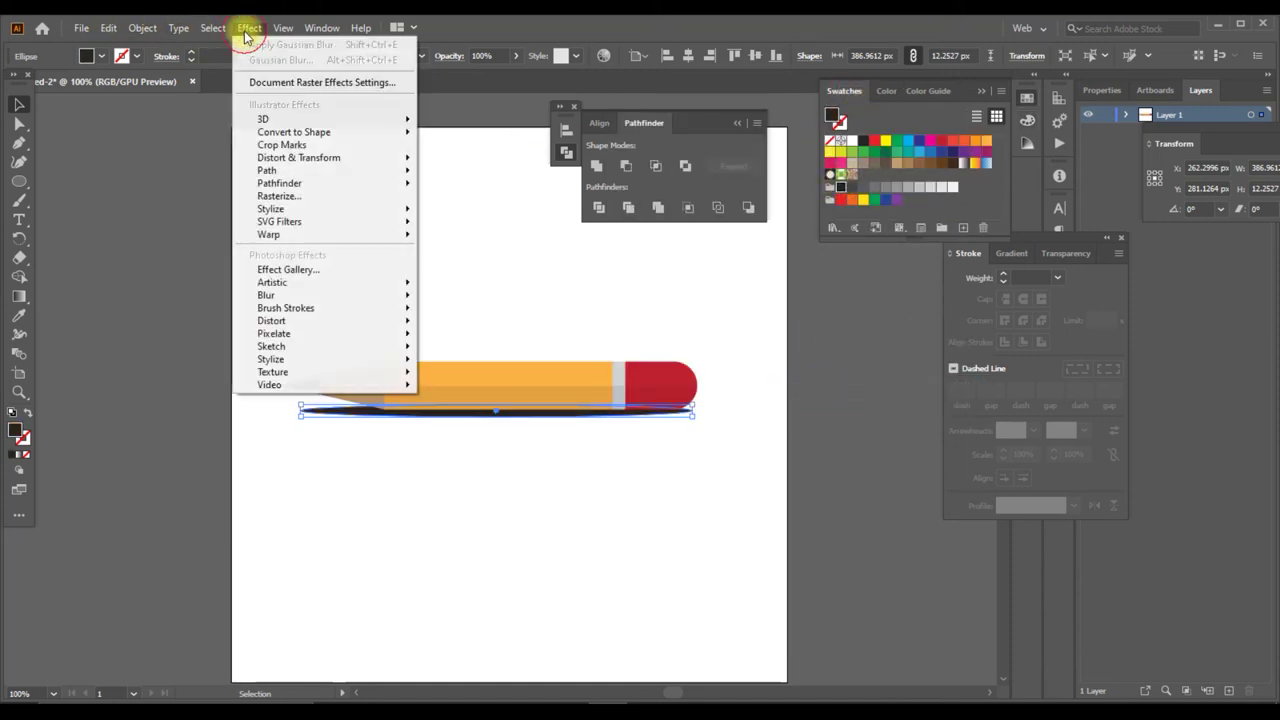
mouse_move(266, 295)
left_click(460, 294)
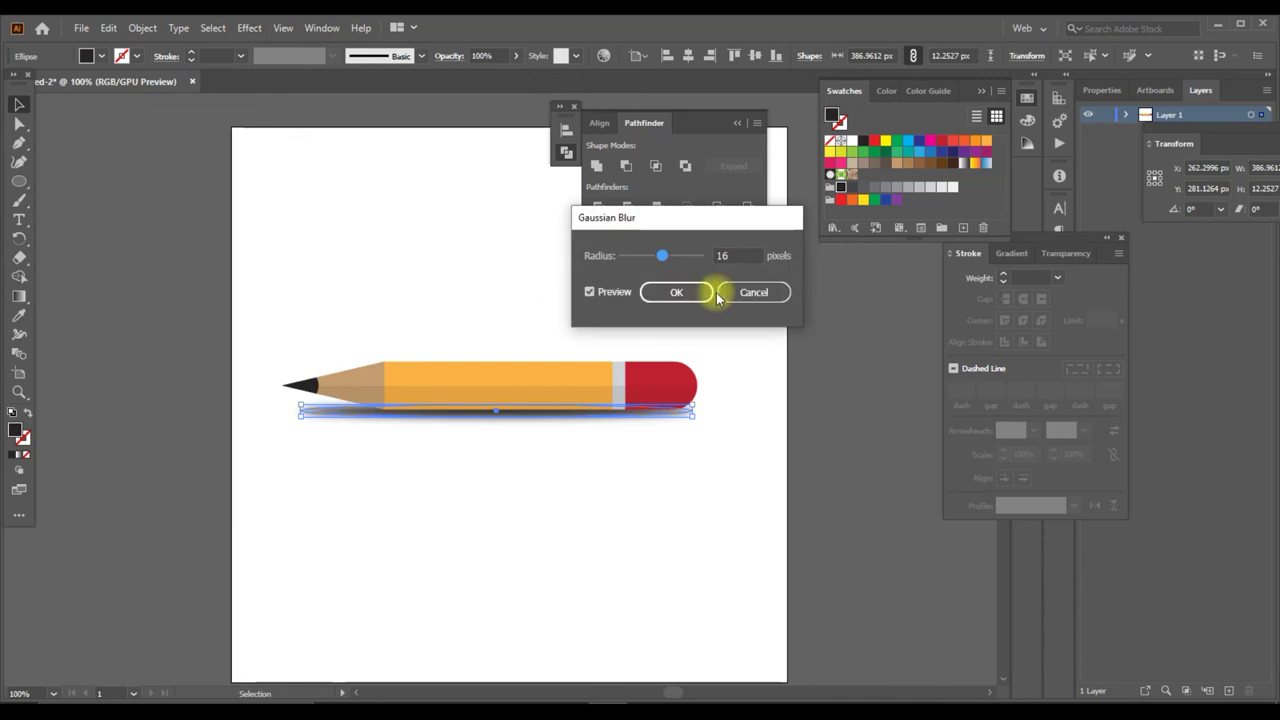
double_click(726, 256)
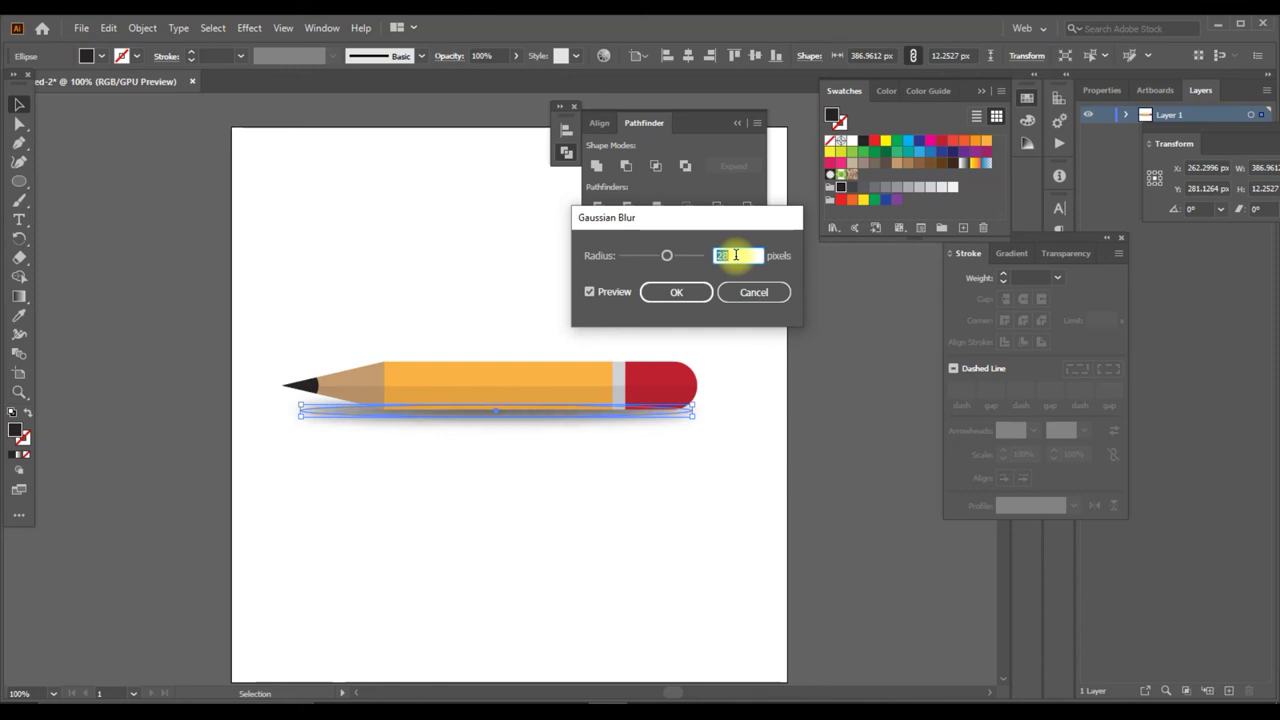
left_click(676, 291)
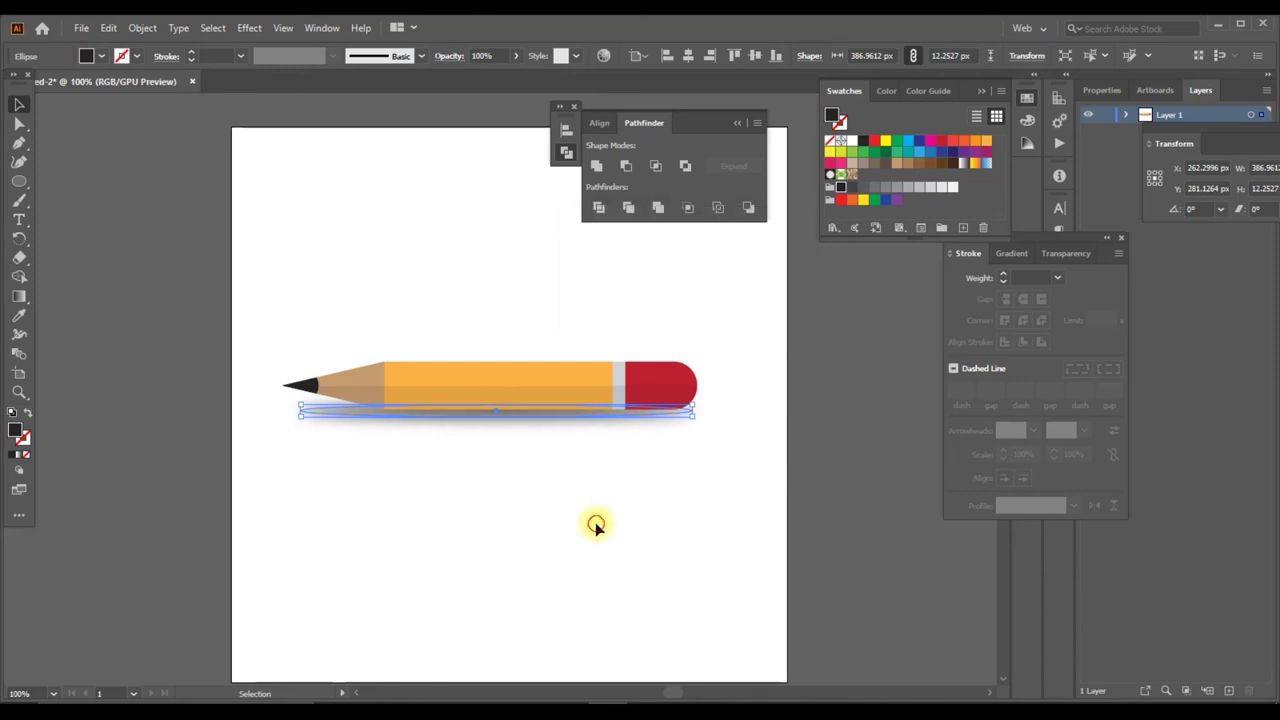
left_click(595, 522)
left_click_drag(701, 495, 595, 530)
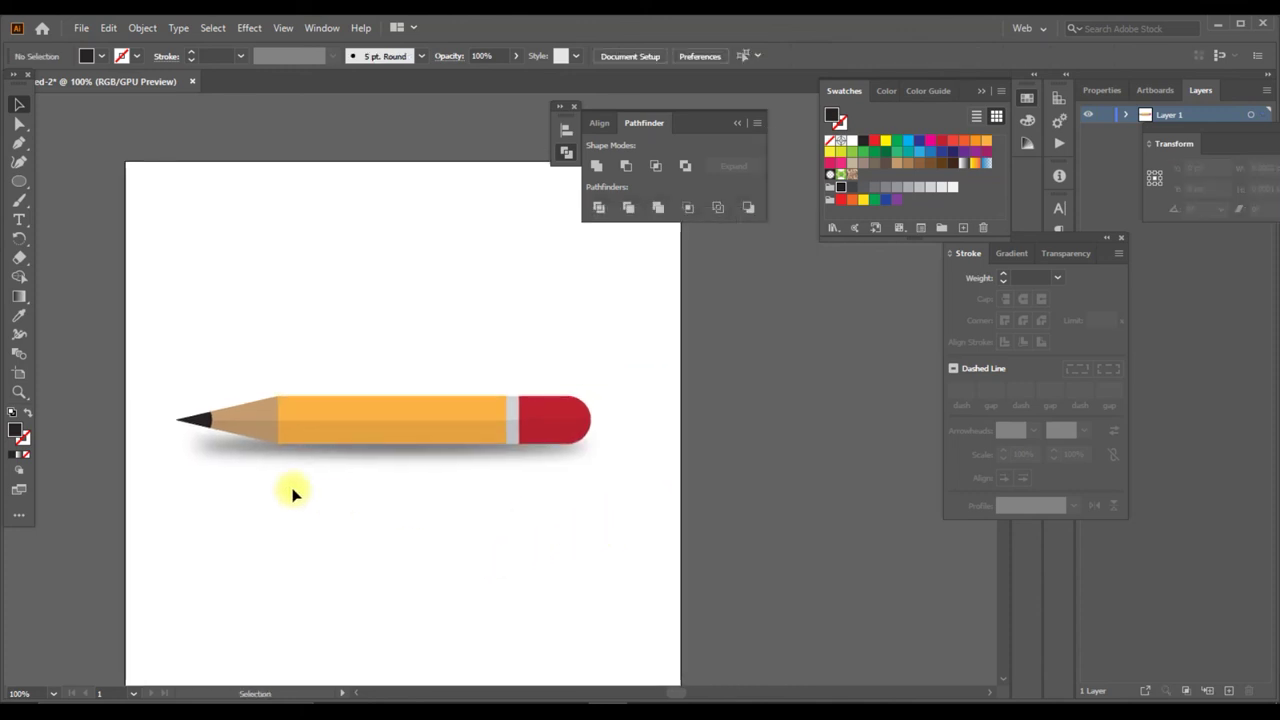
Step: Set the blurred shadow's opacity to 70% in the Transparency settings
left_click(266, 457)
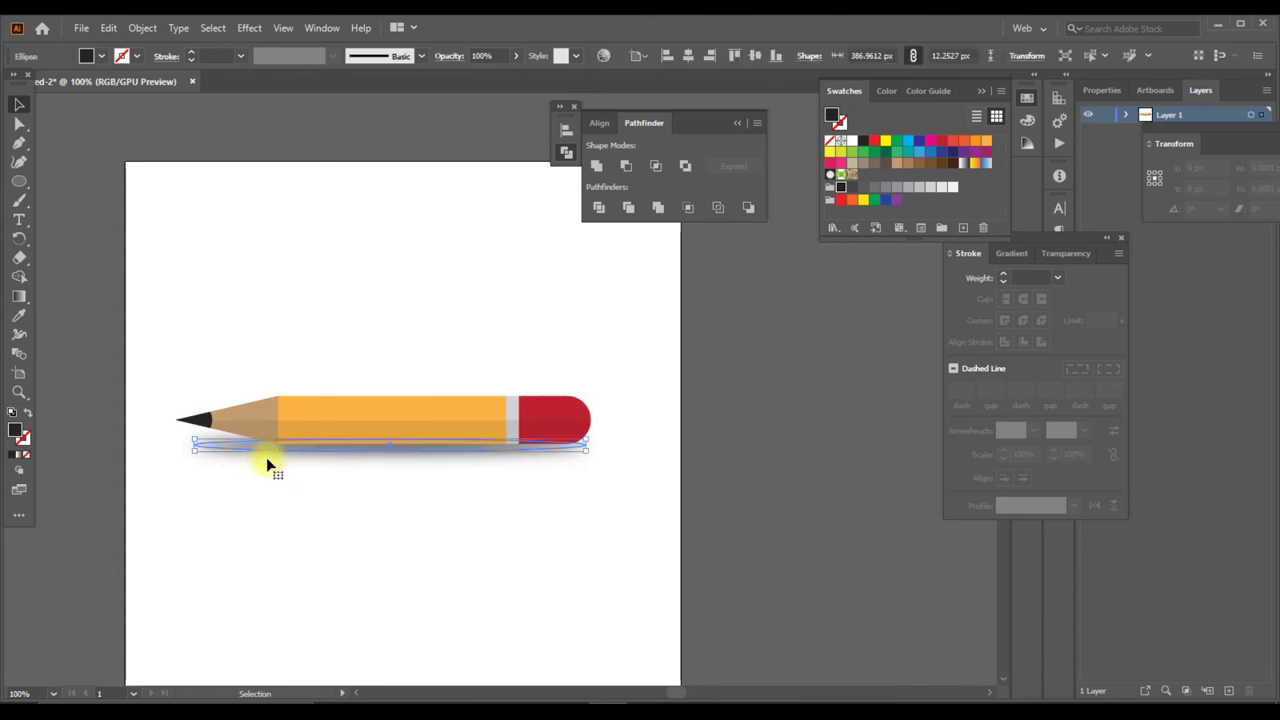
left_click(1068, 254)
left_click(1076, 277)
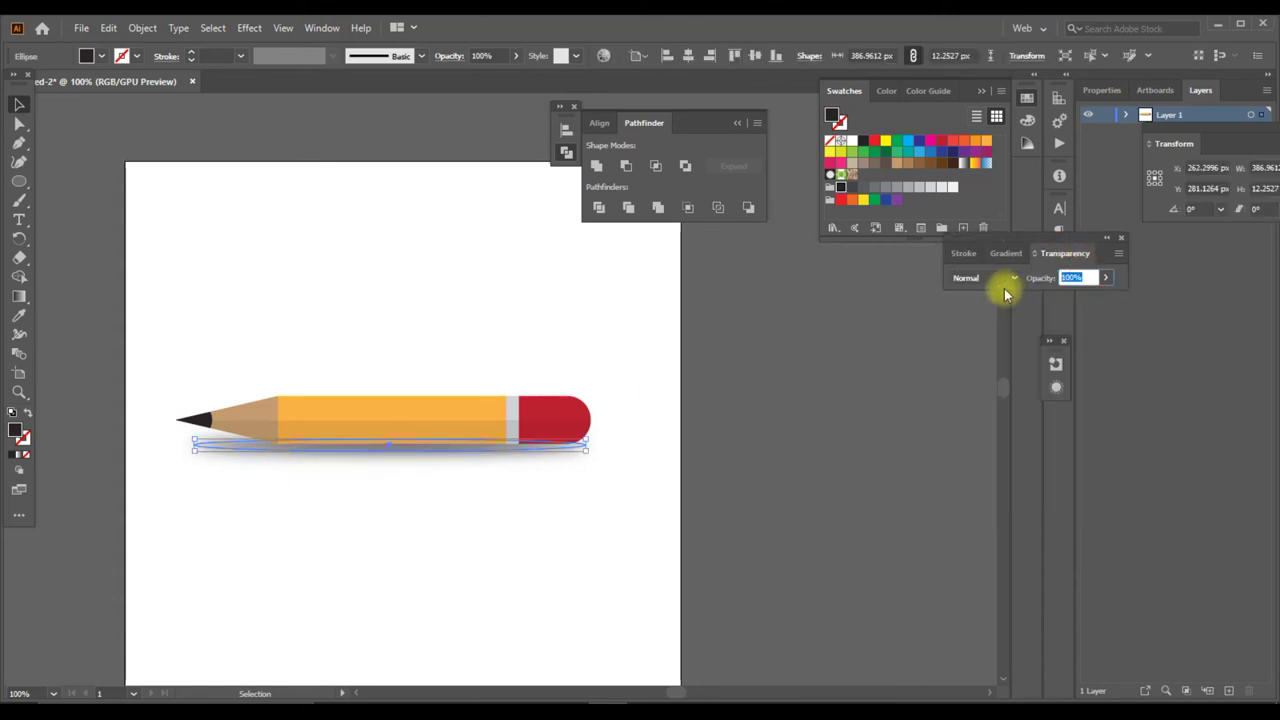
key("Return")
left_click(588, 543)
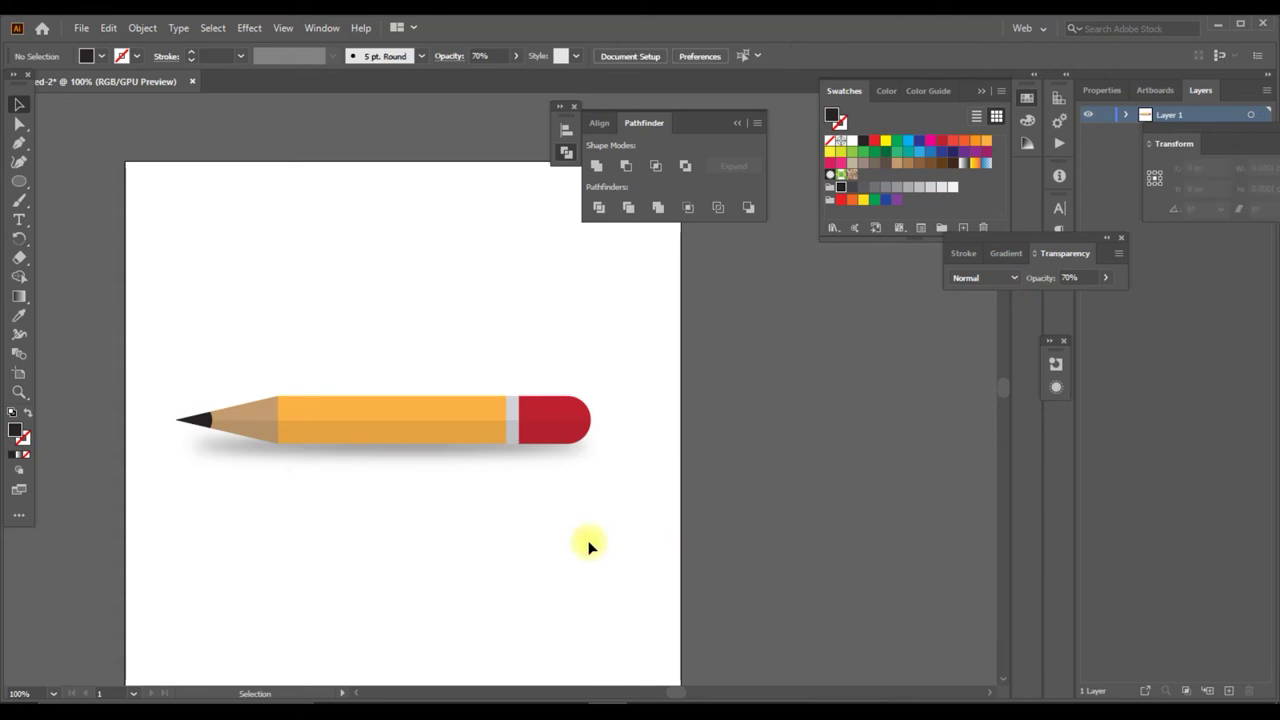
scroll(597, 488, "down", 1)
Step: Draw a square covering the whole artboard and send it behind the pencil
left_click(20, 180)
left_click_drag(20, 180, 66, 183)
left_click(70, 186)
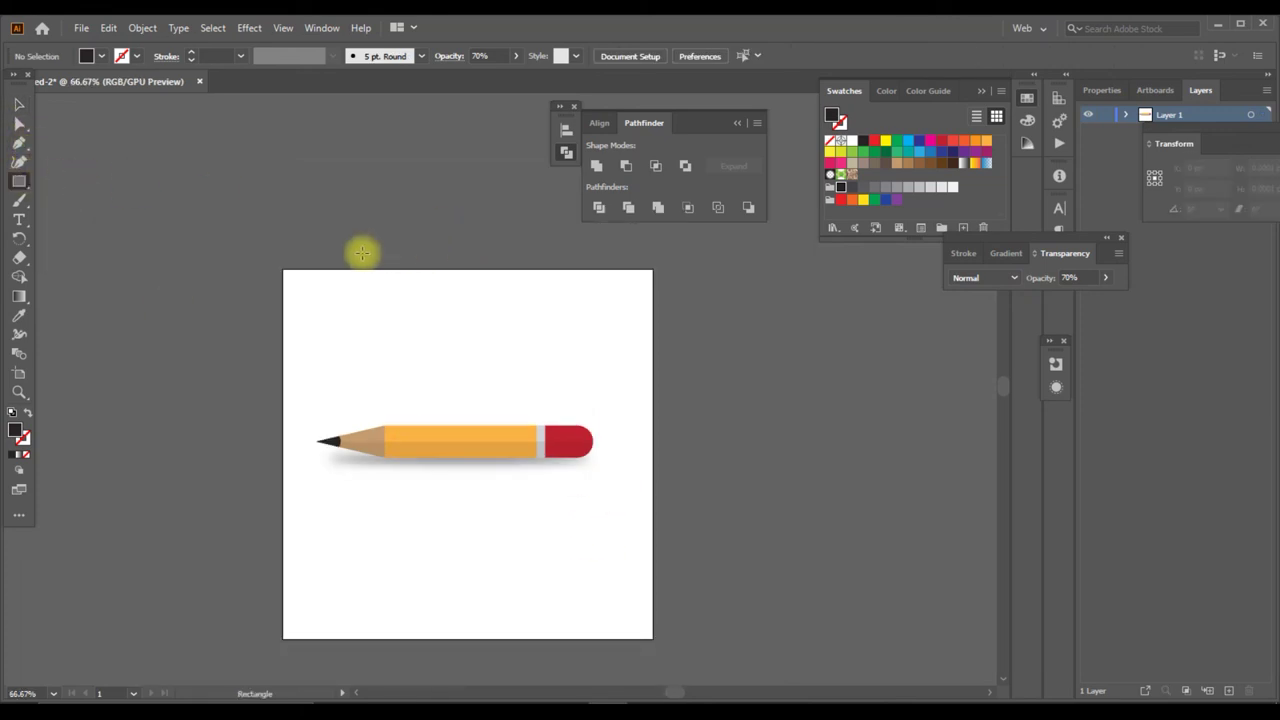
left_click_drag(283, 268, 652, 638)
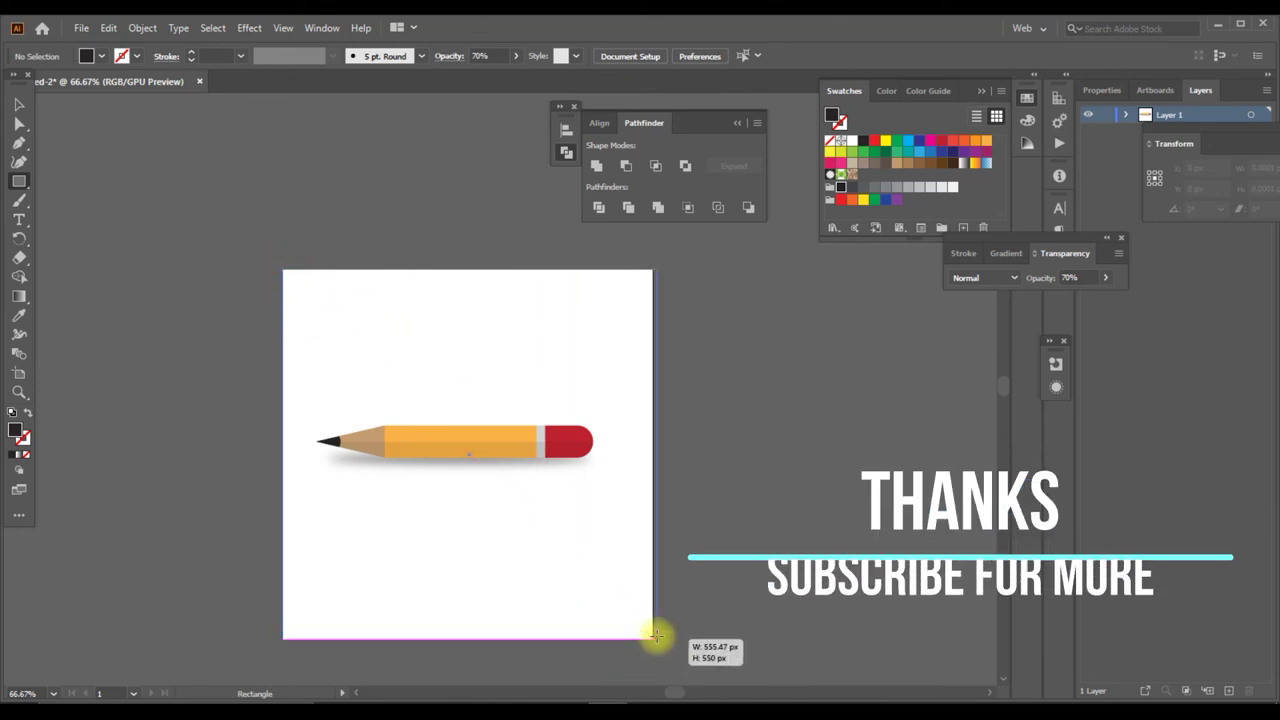
left_click(14, 101)
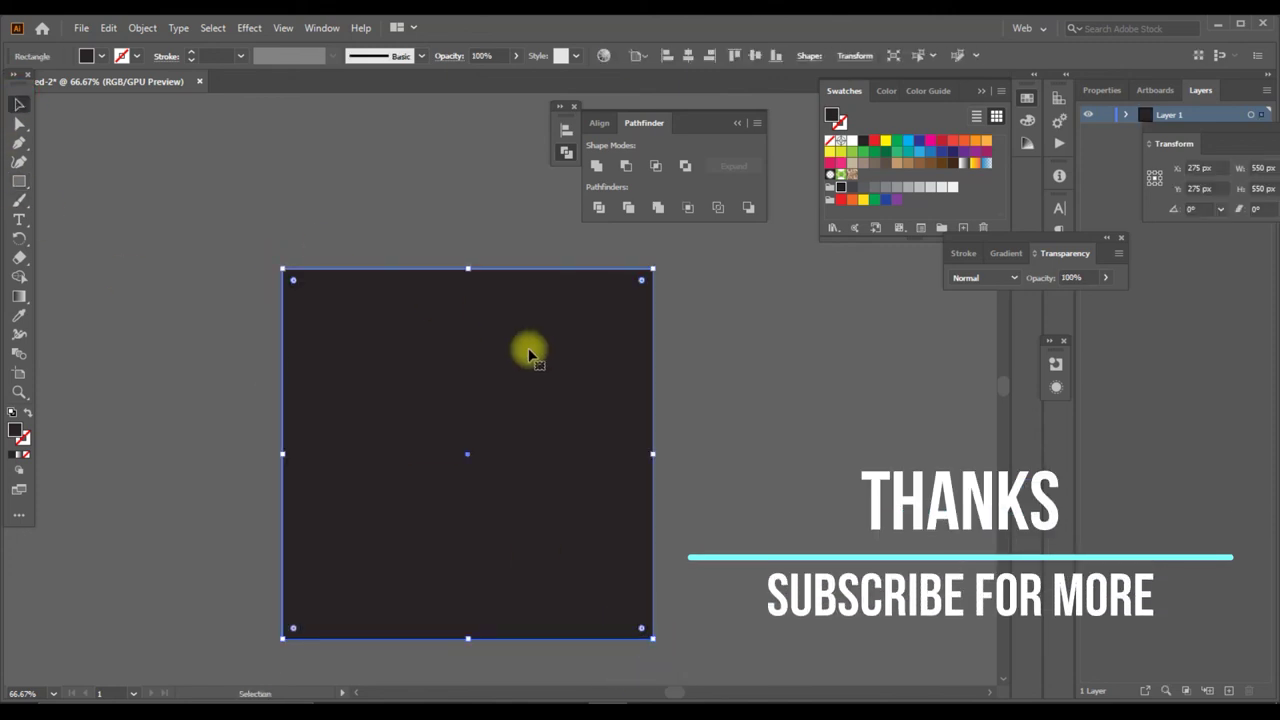
right_click(528, 349)
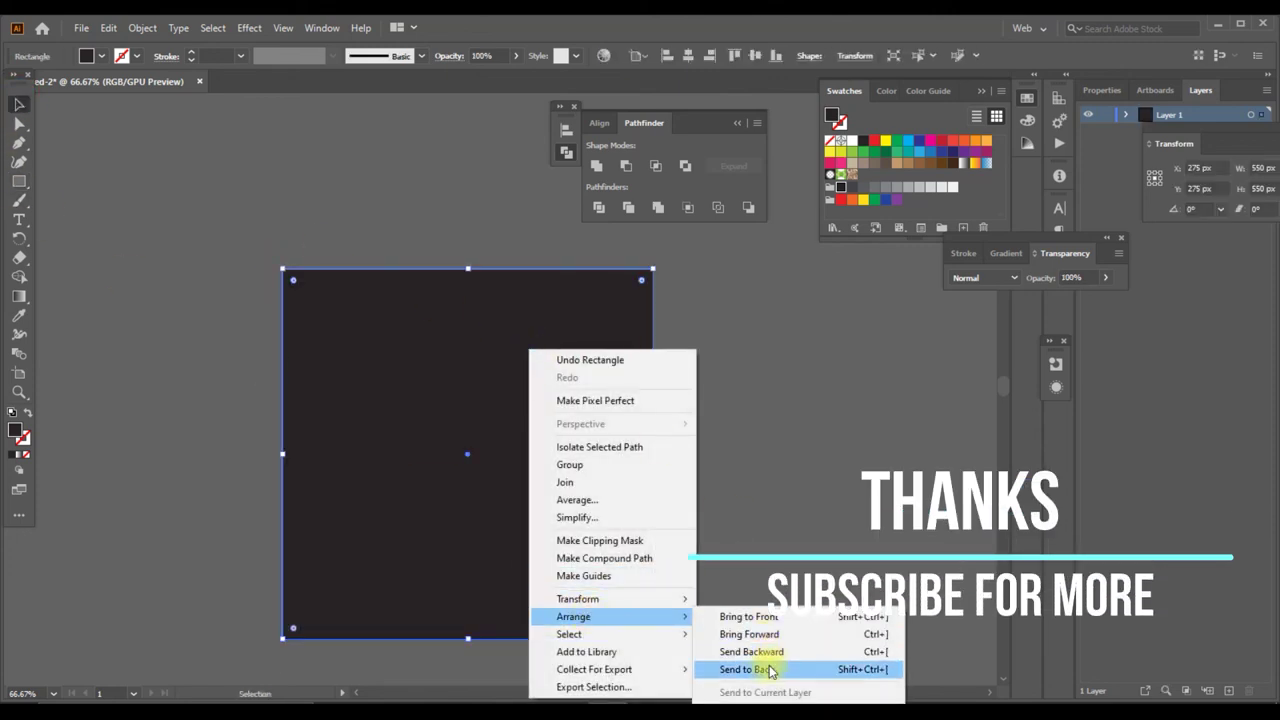
left_click(748, 669)
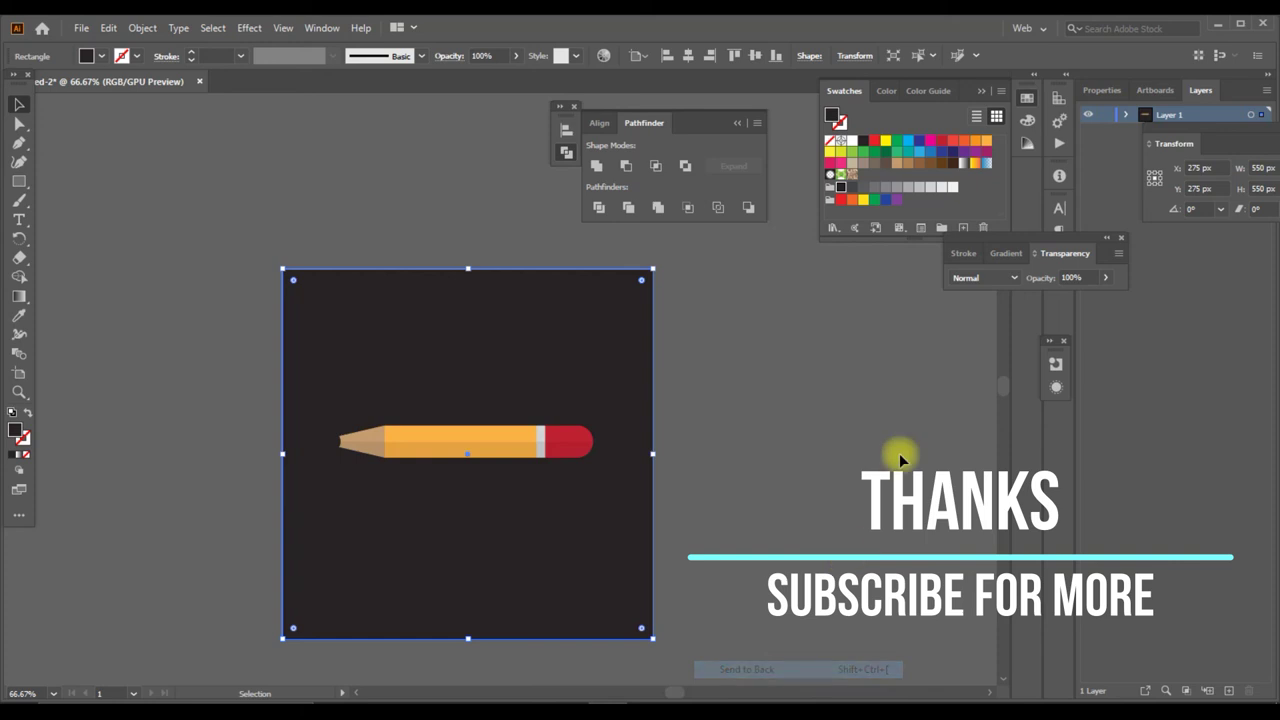
Step: Fill the background square with a green swatch and view the artwork at 100%
left_click(940, 154)
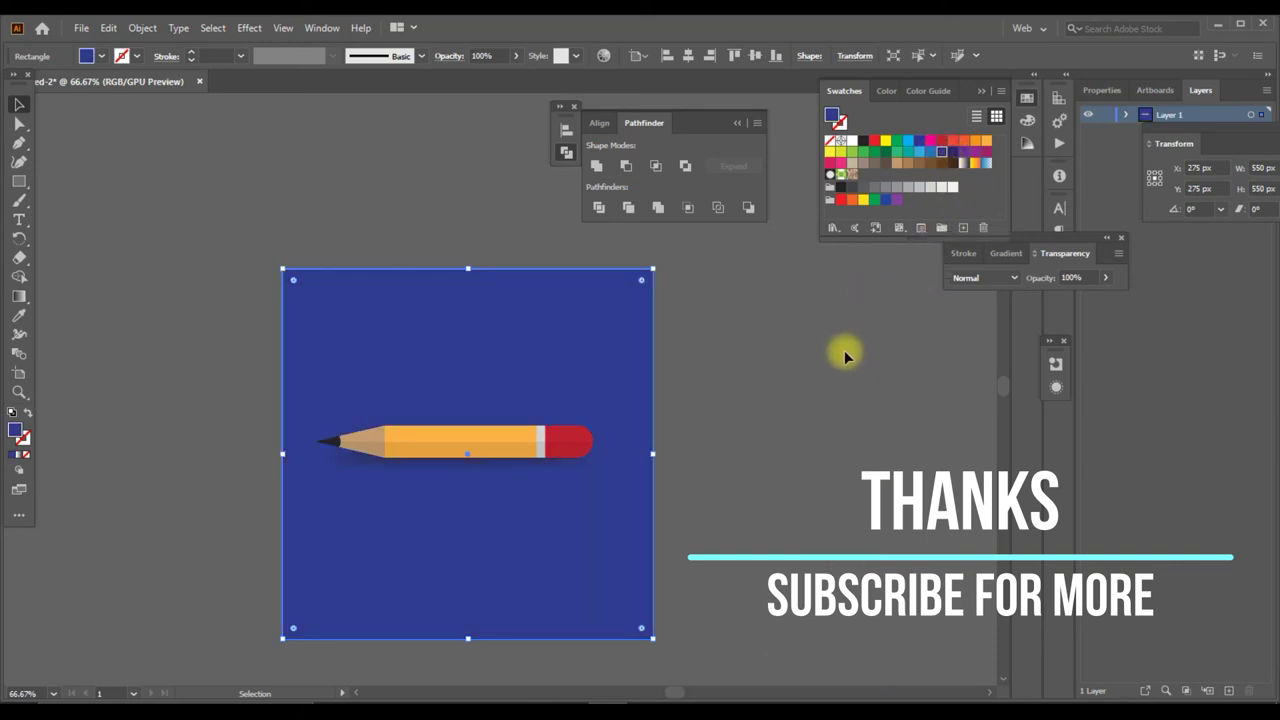
left_click(897, 152)
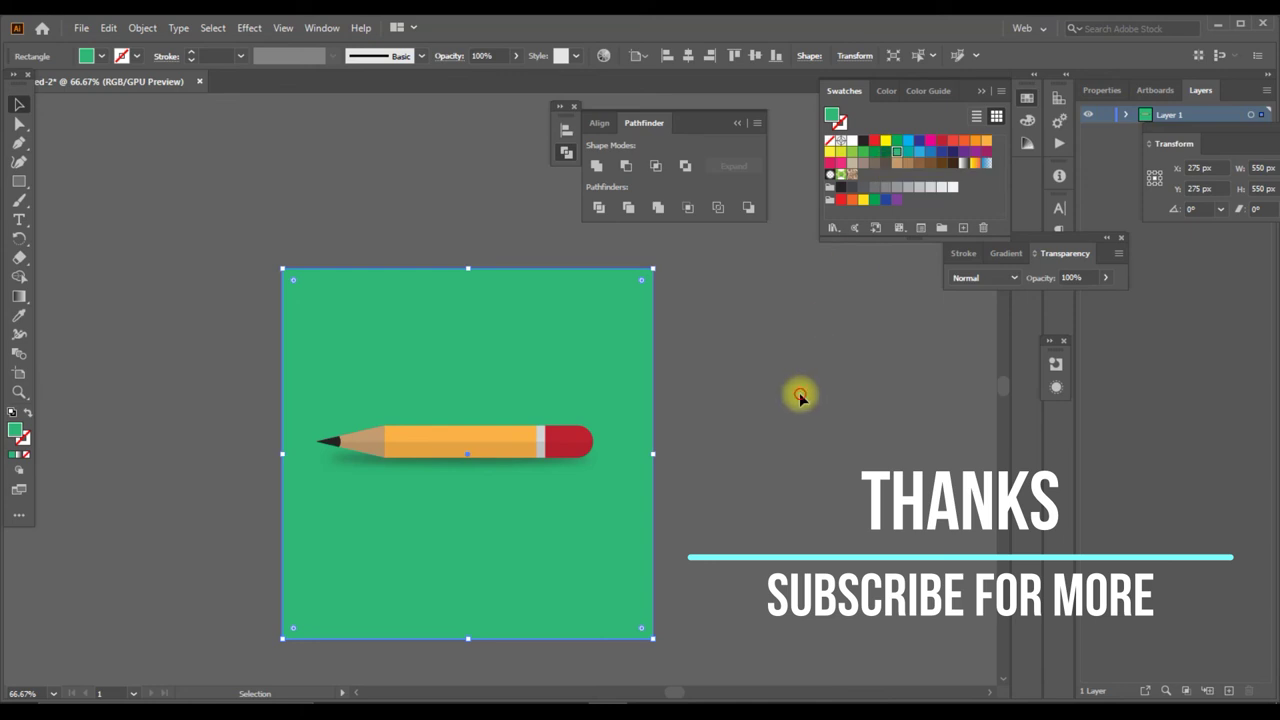
left_click(780, 425)
left_click_drag(766, 446, 697, 369)
key("ctrl+1")
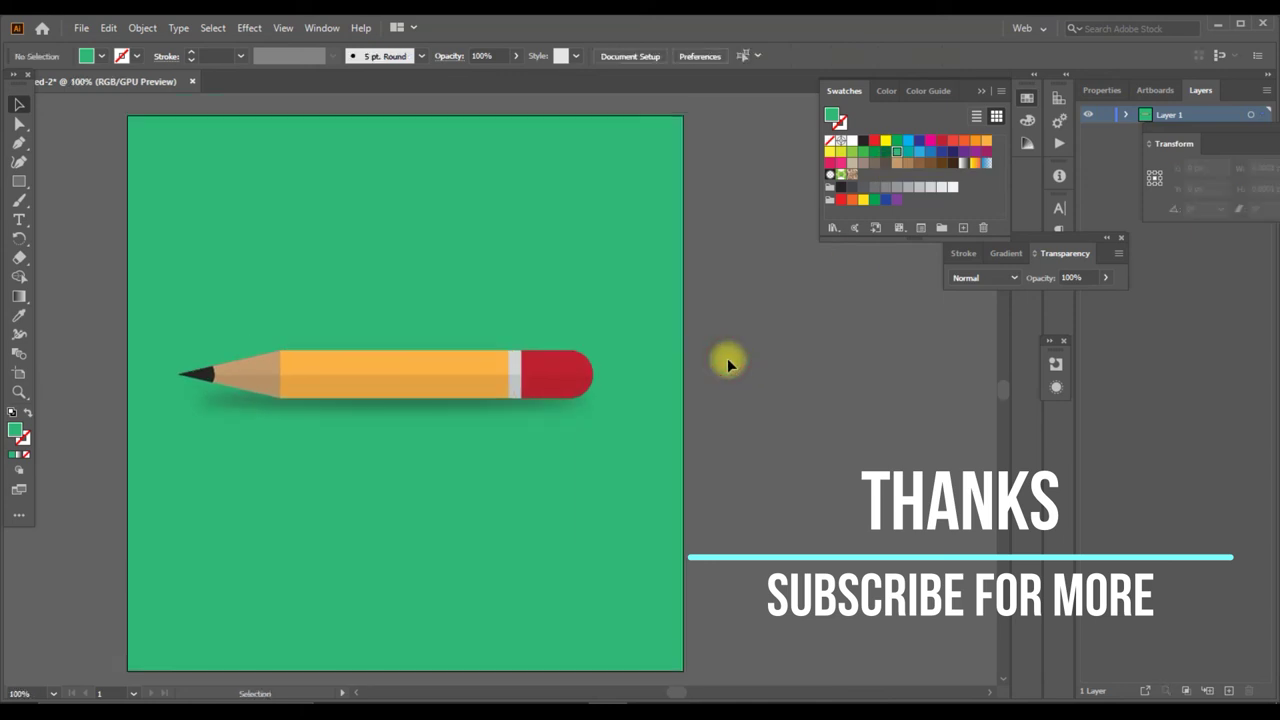